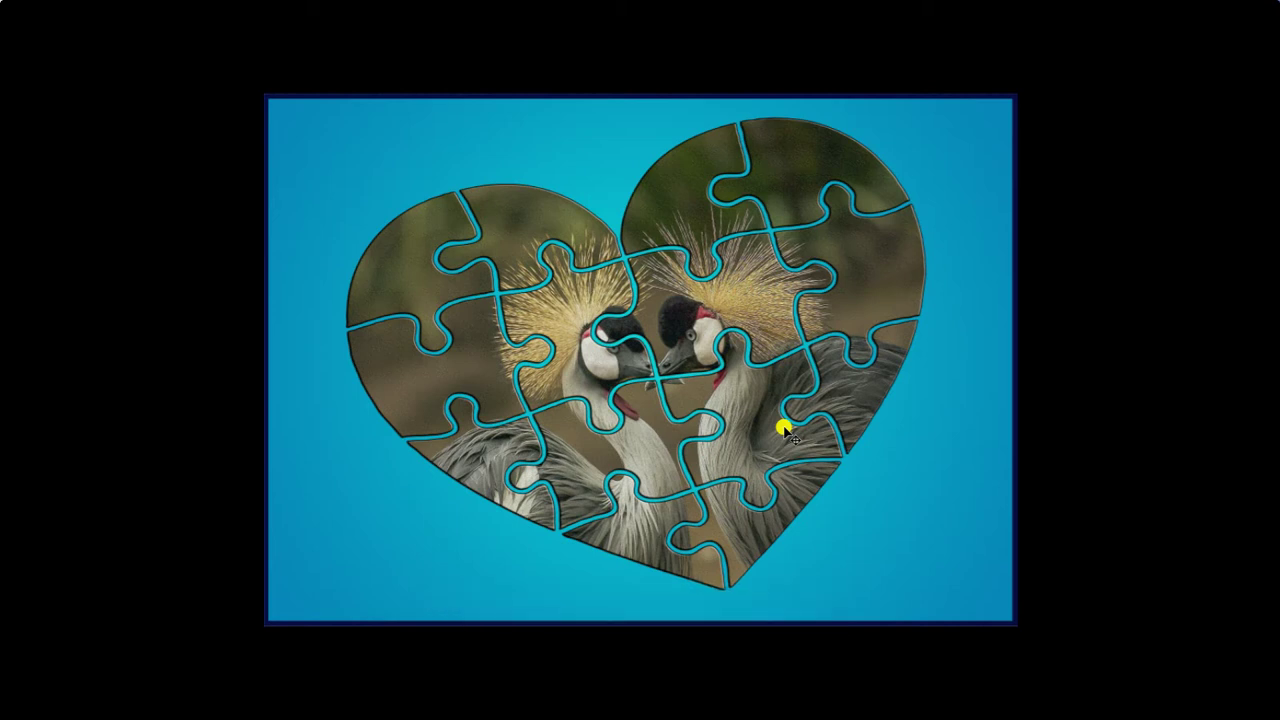
Switch from Full Screen Mode back to Standard Screen Mode so the panels show.
key("f")
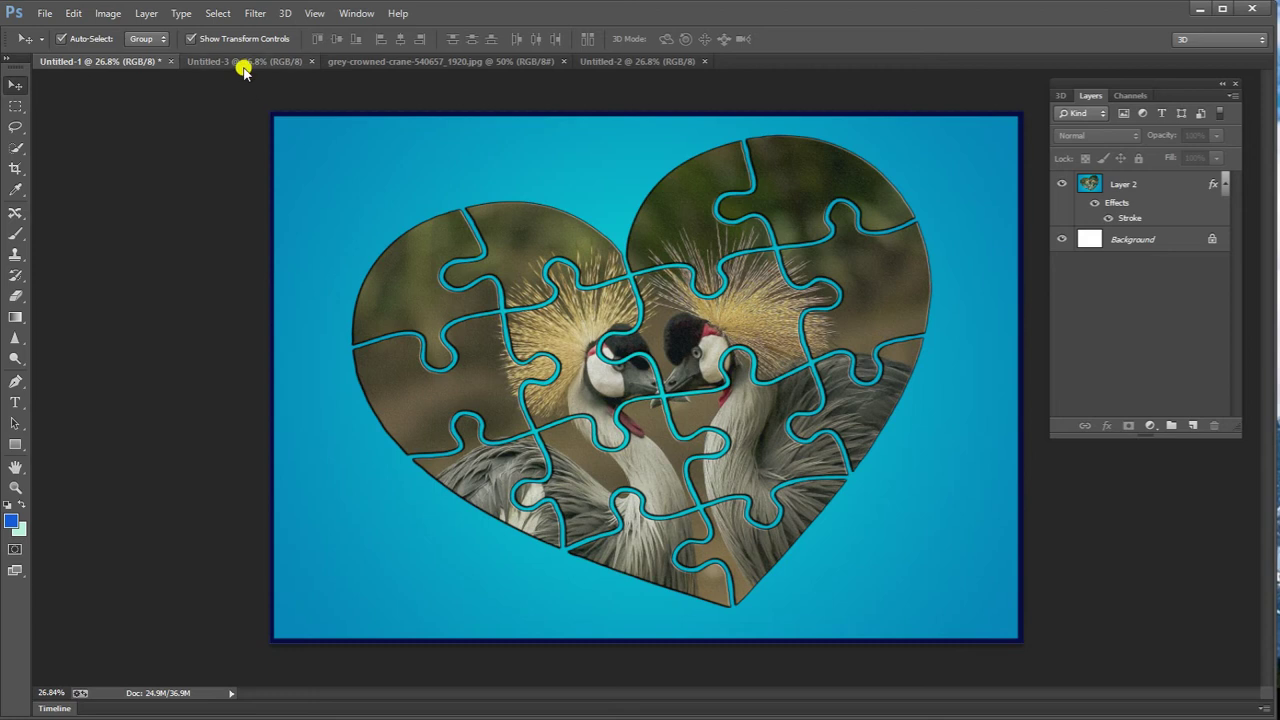
Copy the green heart layer from Untitled-2 into the blank Untitled-3 document.
left_click(243, 62)
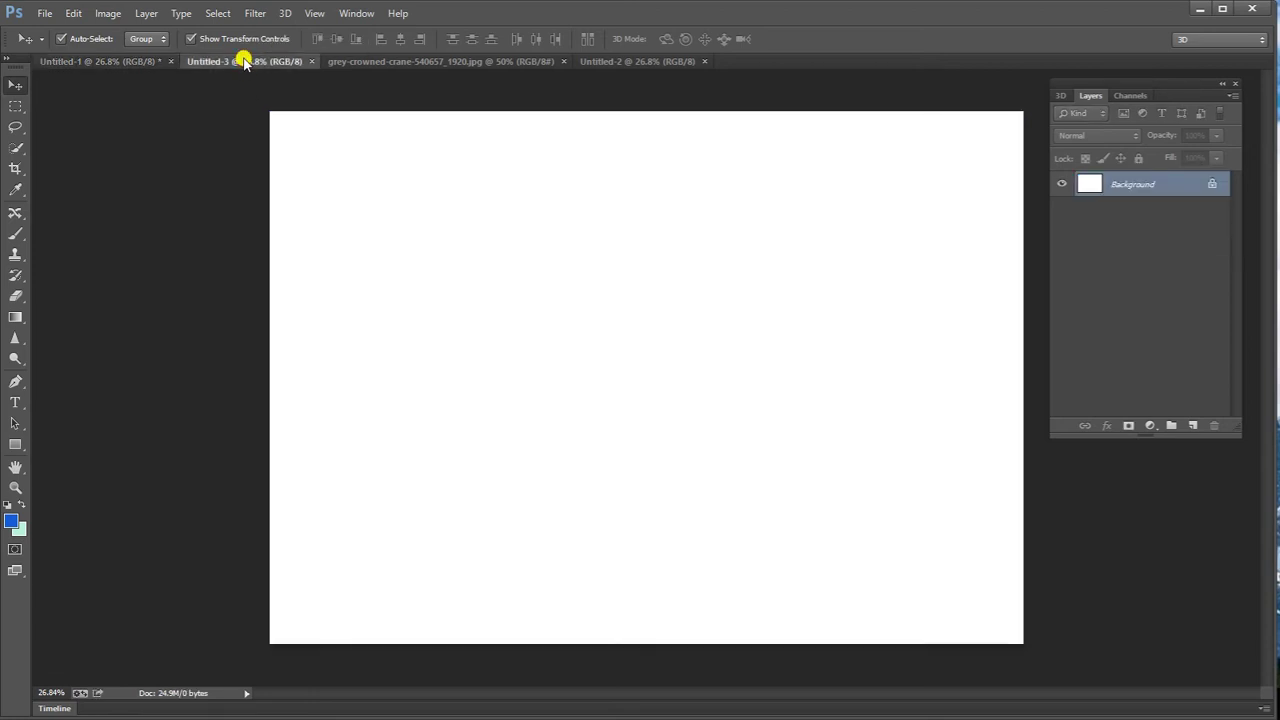
left_click(586, 62)
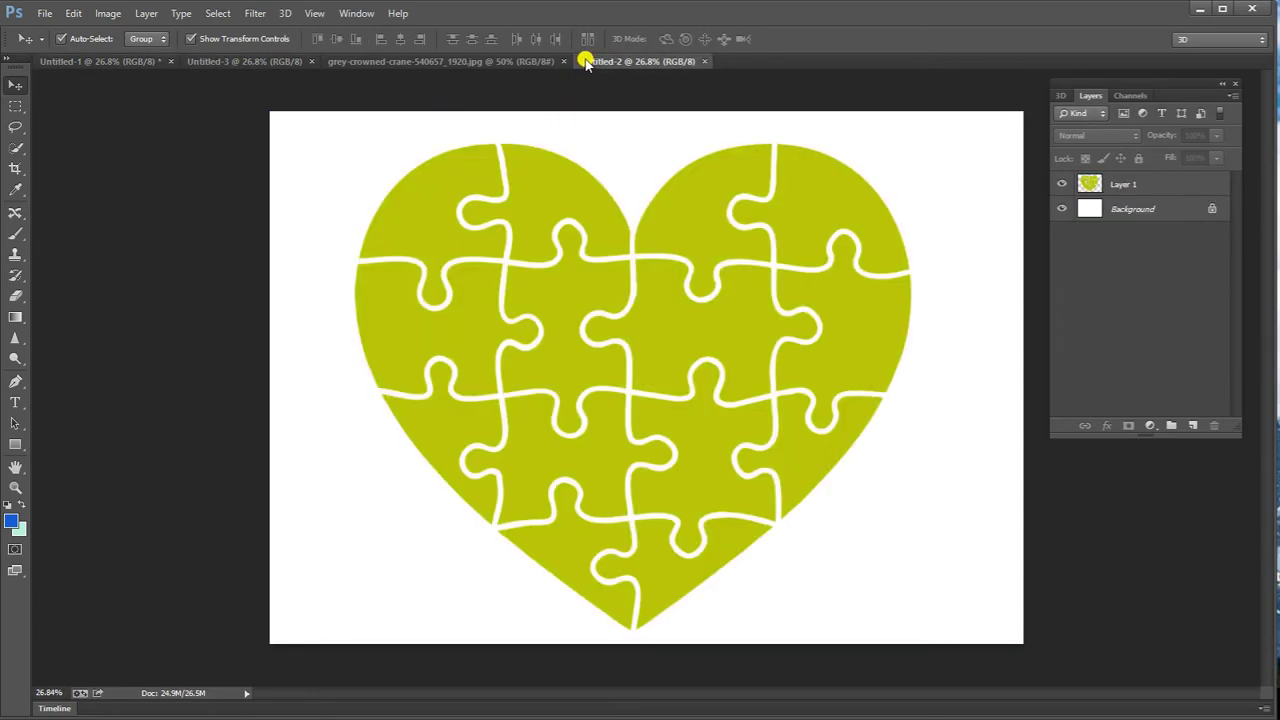
left_click_drag(588, 62, 680, 120)
left_click_drag(709, 249, 462, 278)
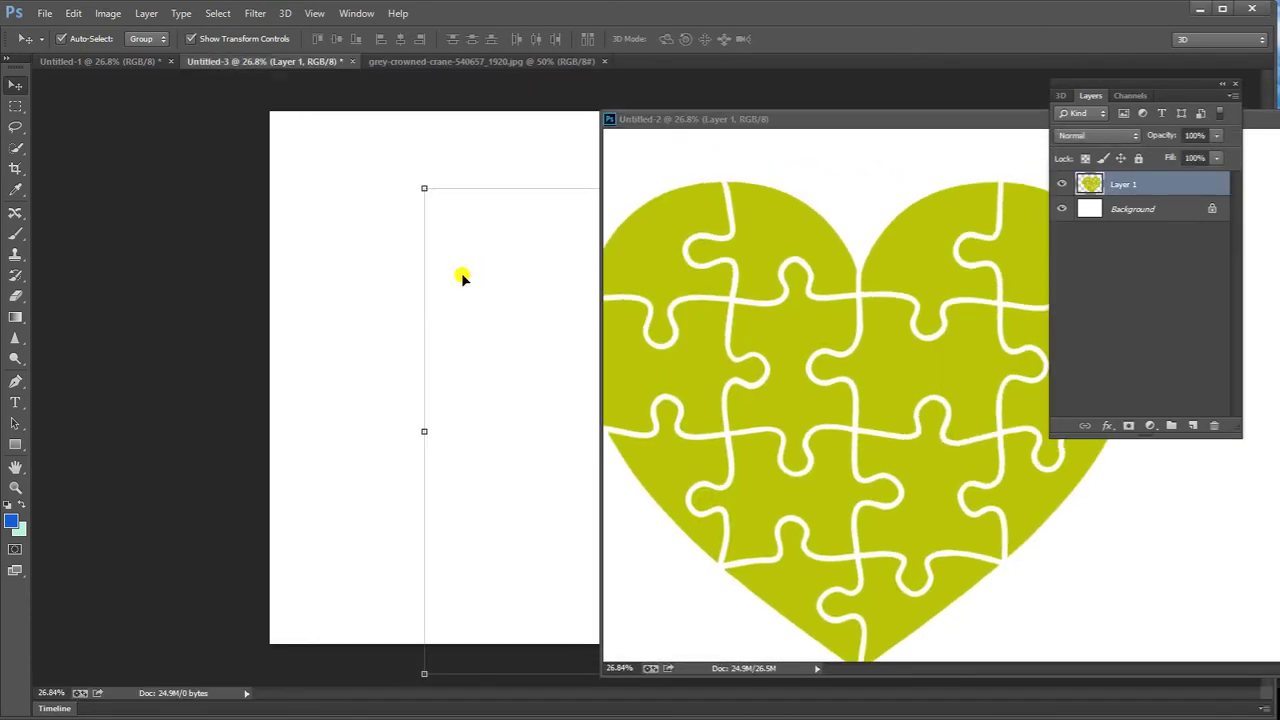
left_click_drag(766, 137, 853, 190)
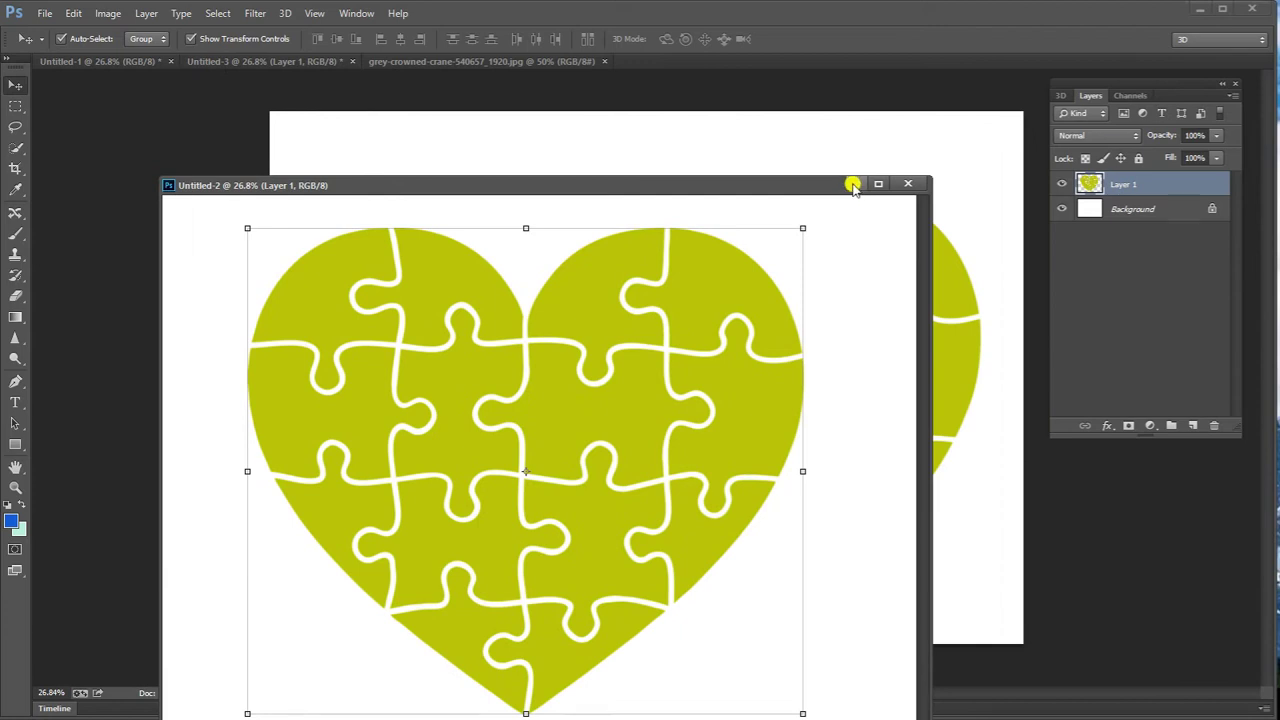
left_click(850, 185)
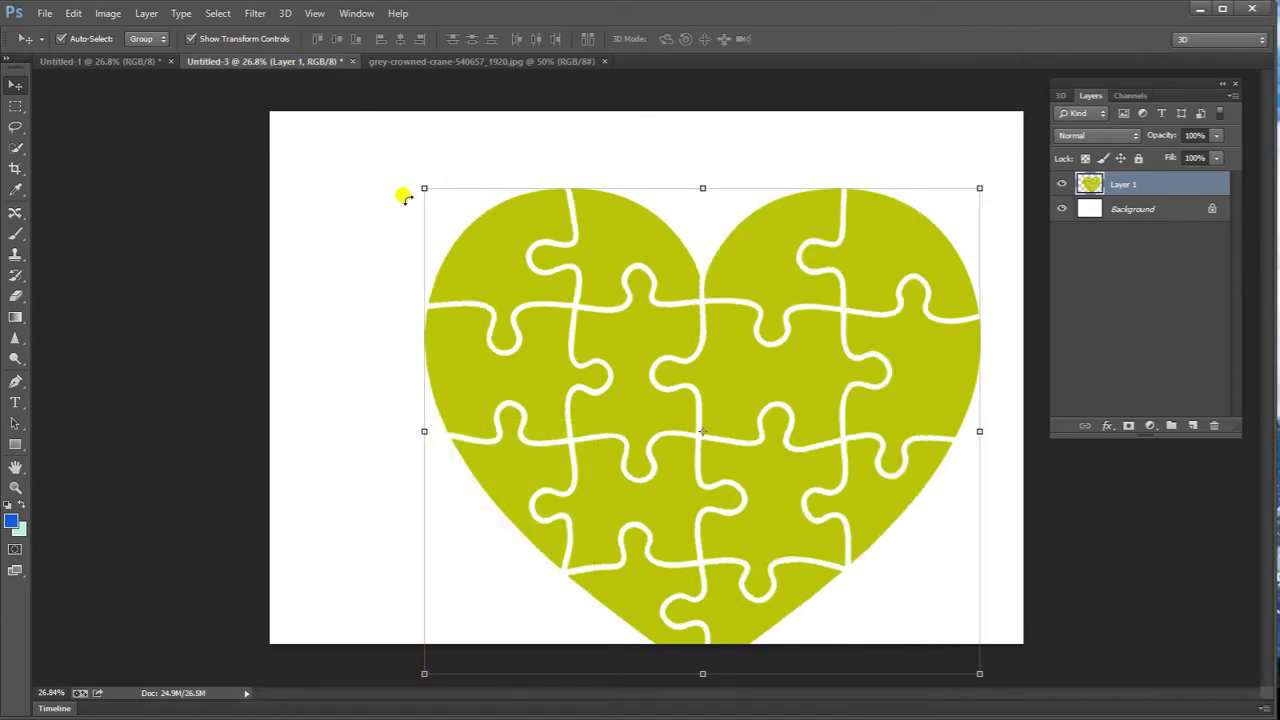
Scale the green heart to about 91% by 89% and centre it on the canvas.
left_click_drag(547, 246, 512, 204)
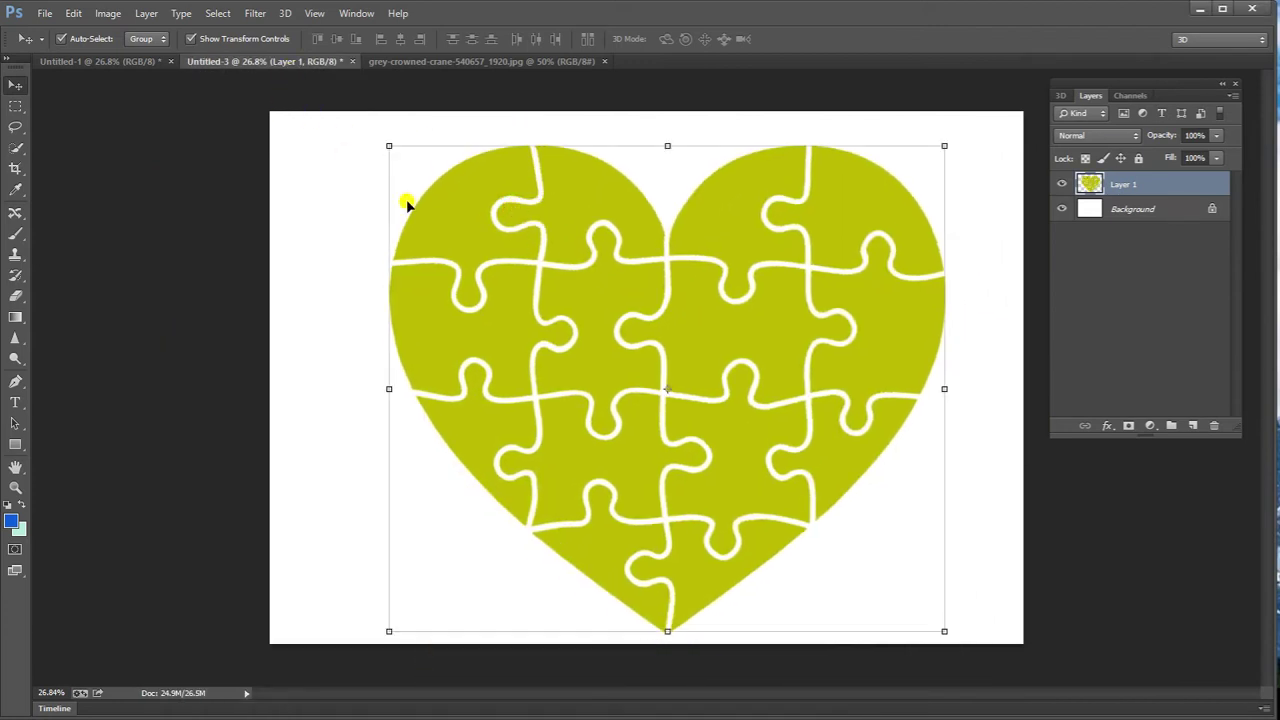
left_click_drag(388, 145, 436, 194)
left_click_drag(536, 274, 505, 257)
left_click(804, 41)
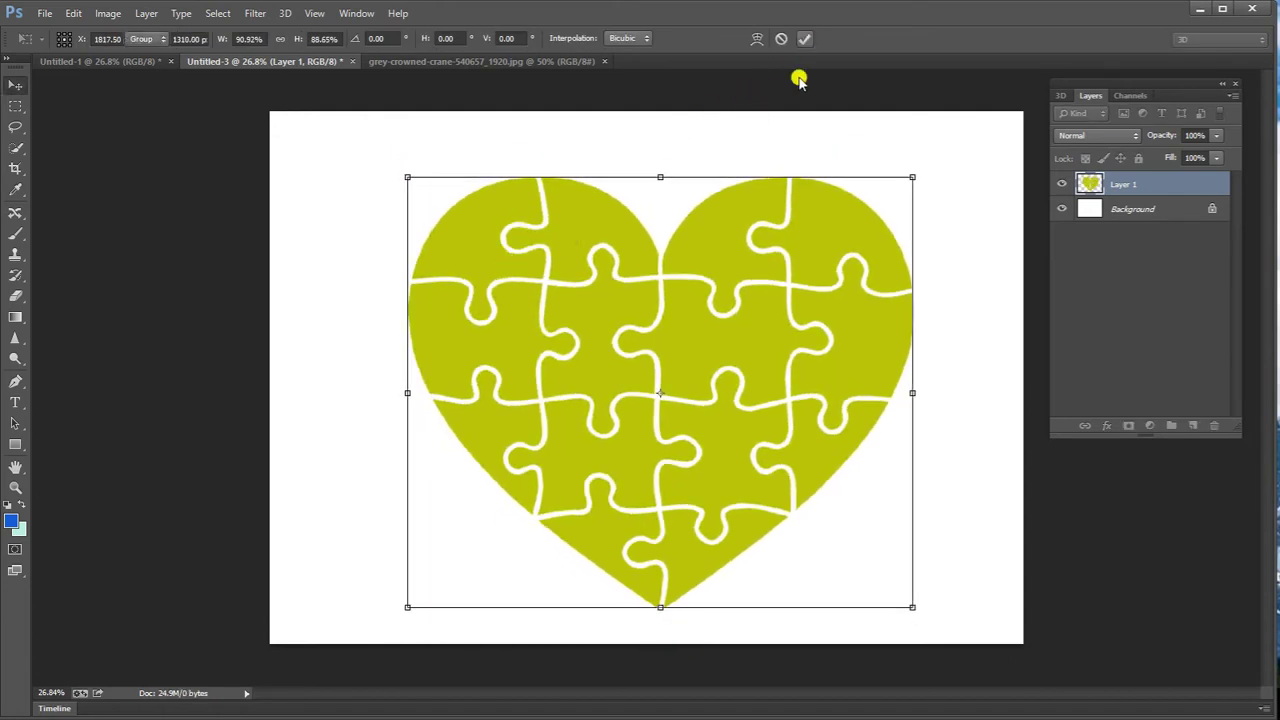
left_click_drag(826, 266, 832, 256)
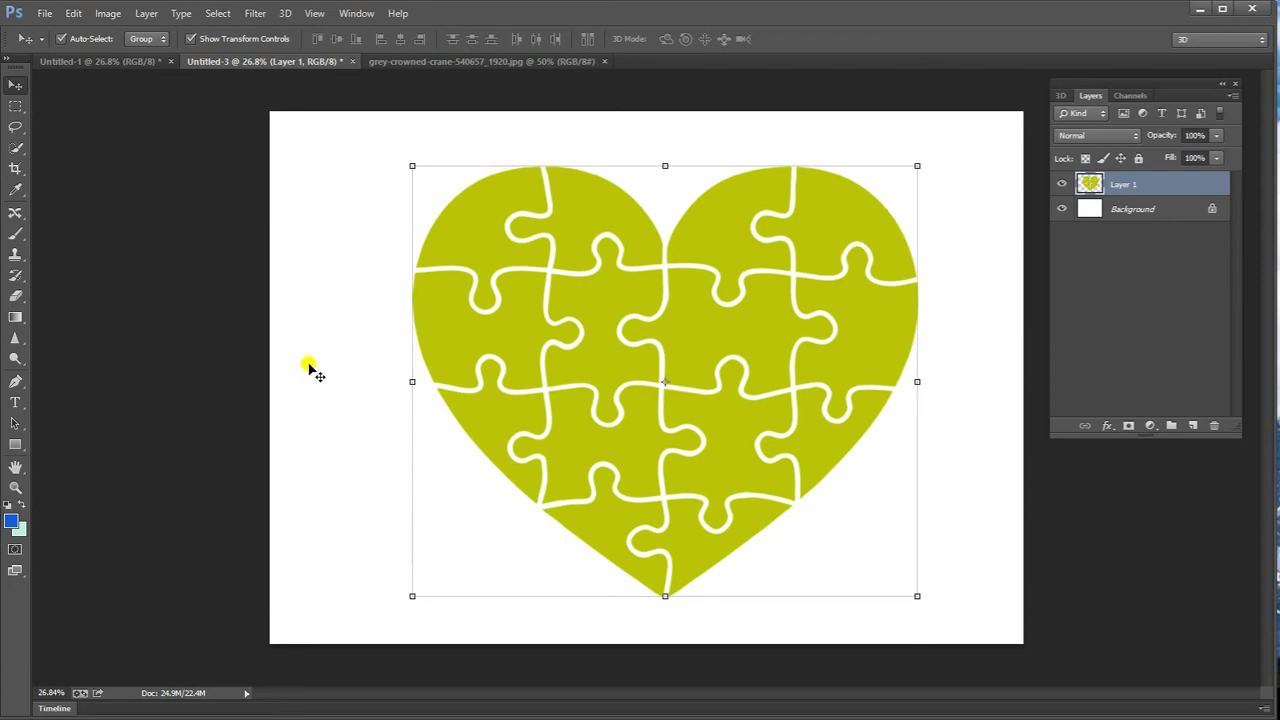
left_click(17, 386)
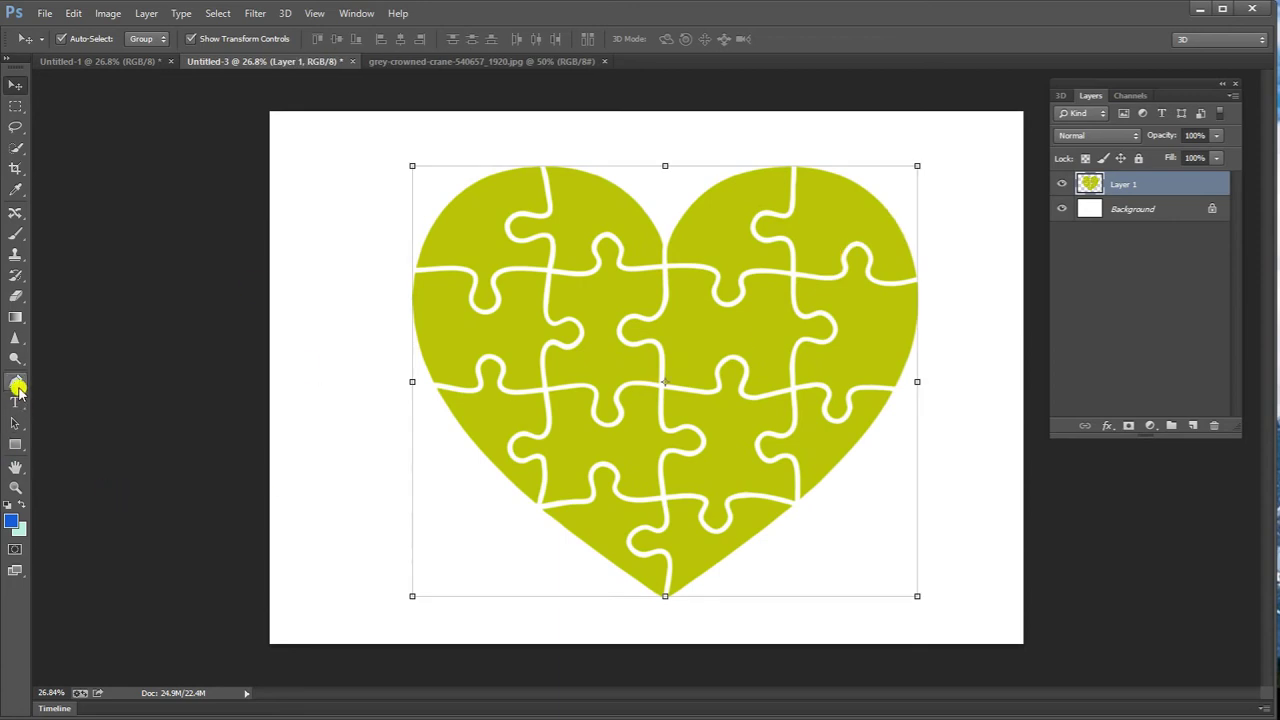
Quick-select every green puzzle piece of the heart, leaving the white gaps out.
left_click(15, 148)
left_click_drag(480, 218, 503, 353)
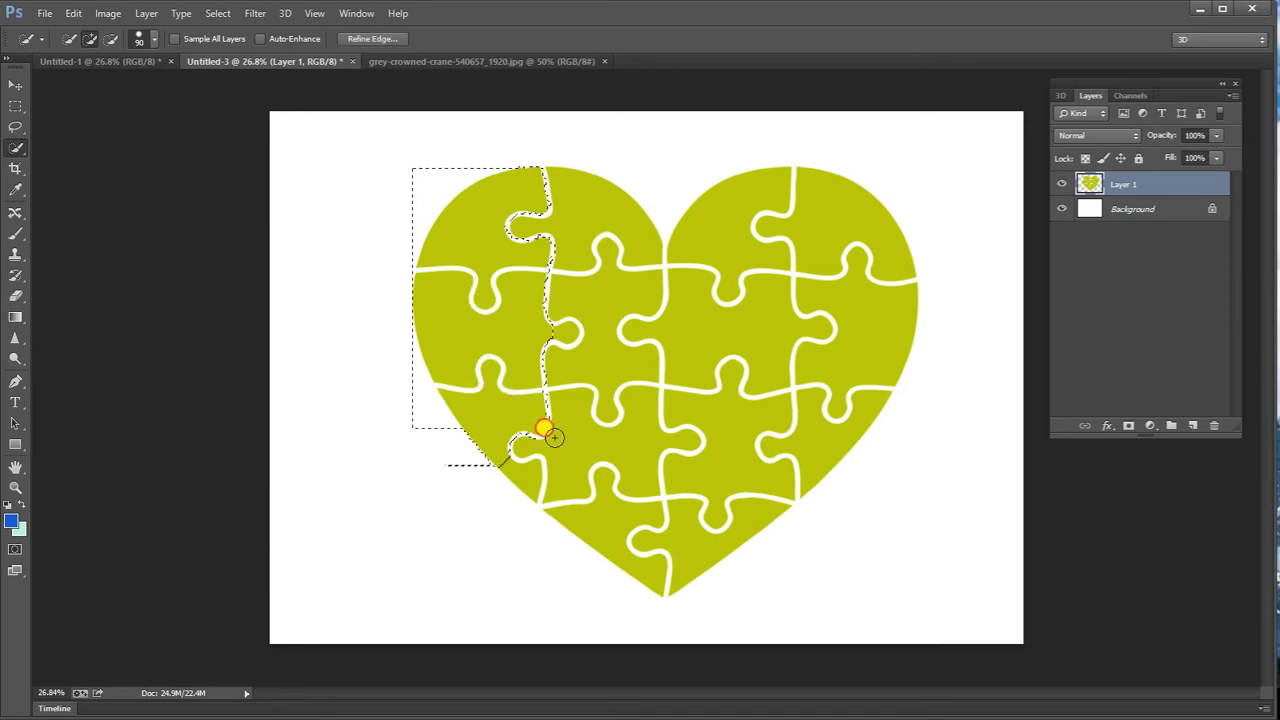
left_click_drag(541, 431, 607, 457)
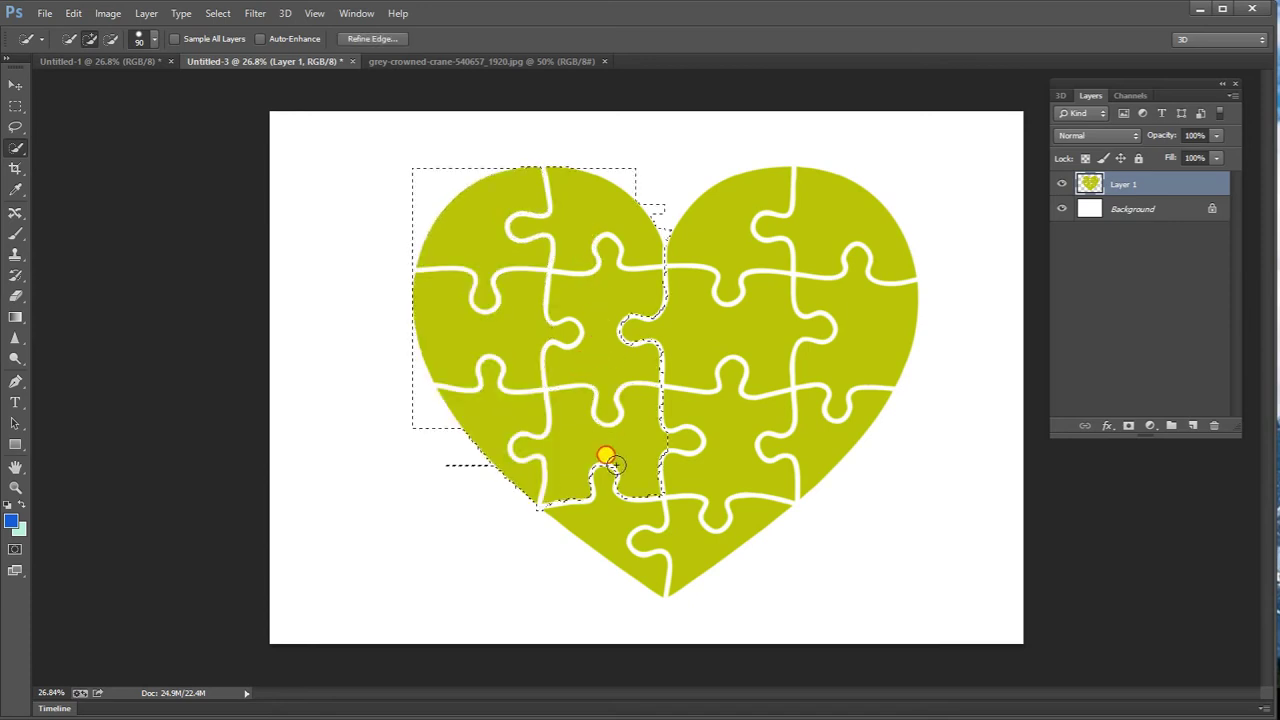
mouse_move(782, 412)
left_mouse_down()
mouse_move(844, 296)
mouse_move(820, 288)
left_mouse_up()
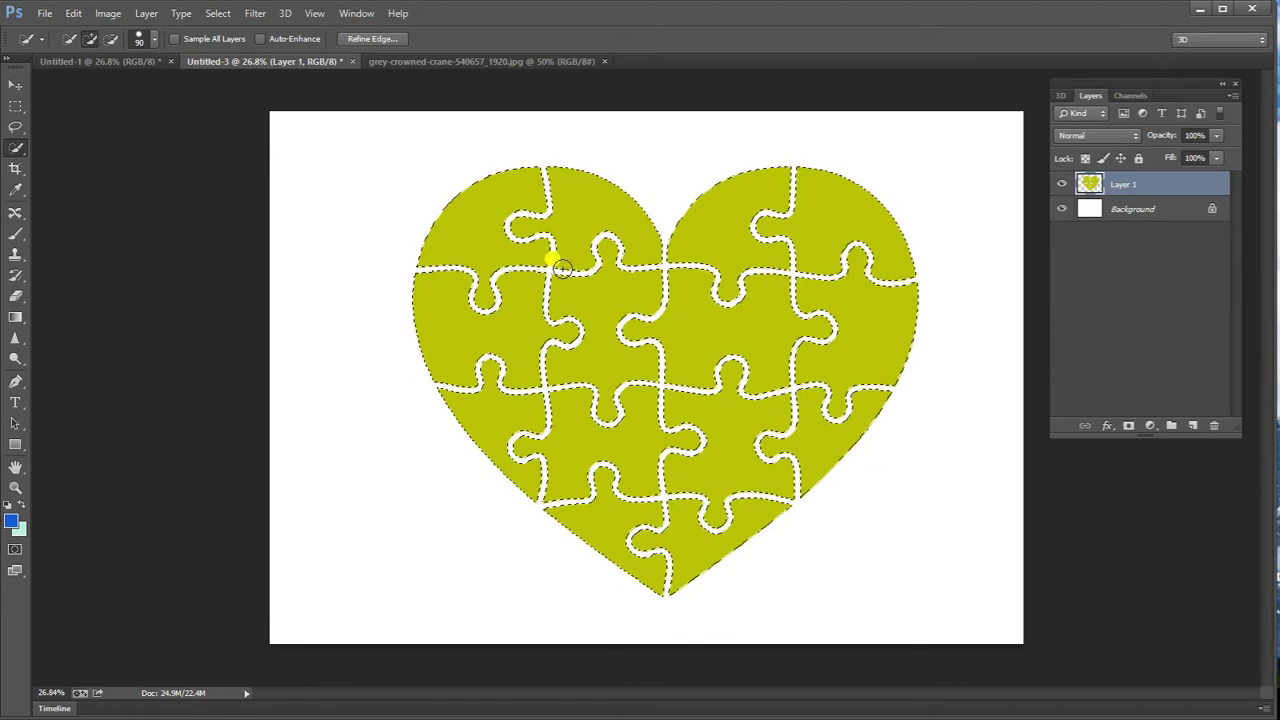
right_click(745, 337)
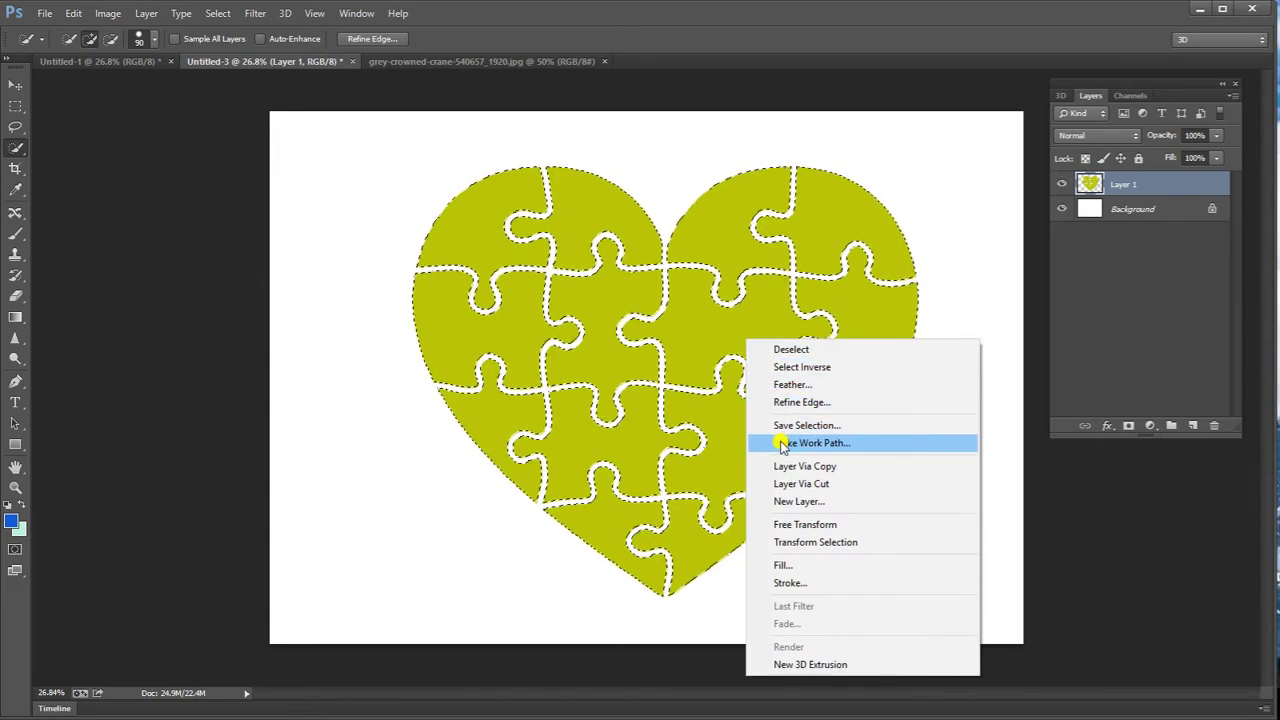
Convert the puzzle selection into a work path with 2.0-pixel tolerance.
left_click(857, 443)
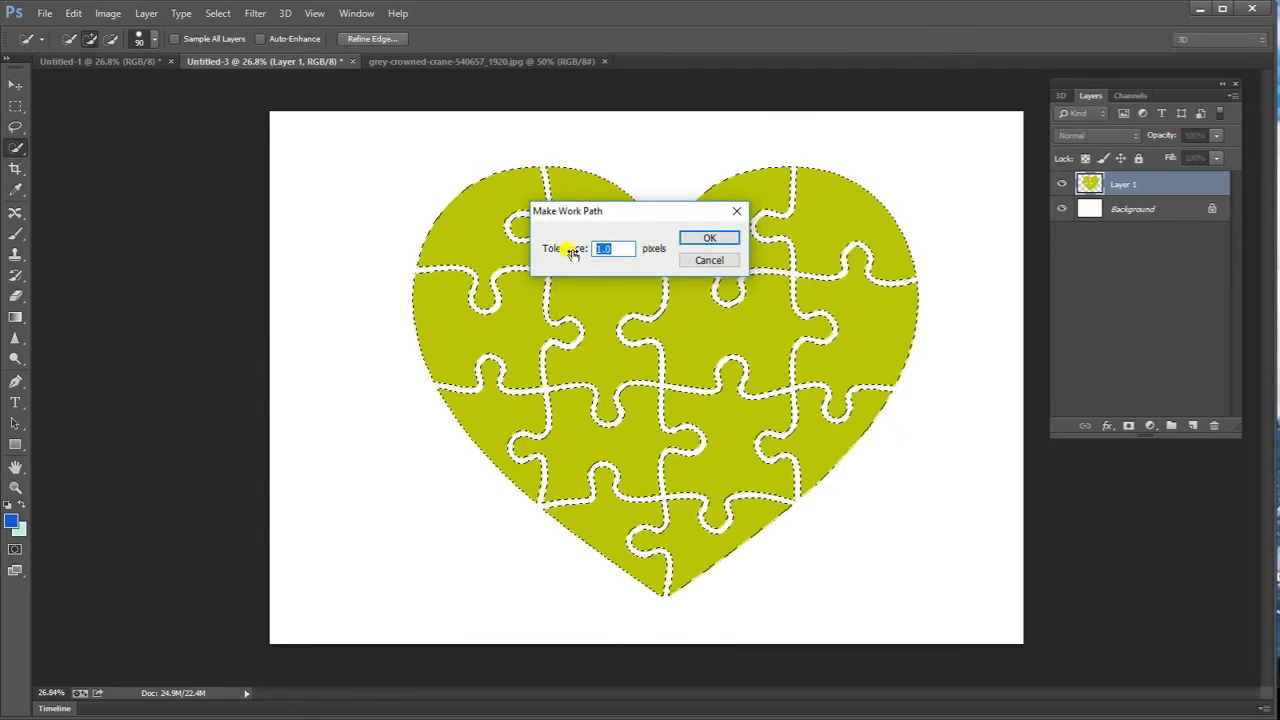
type("2.")
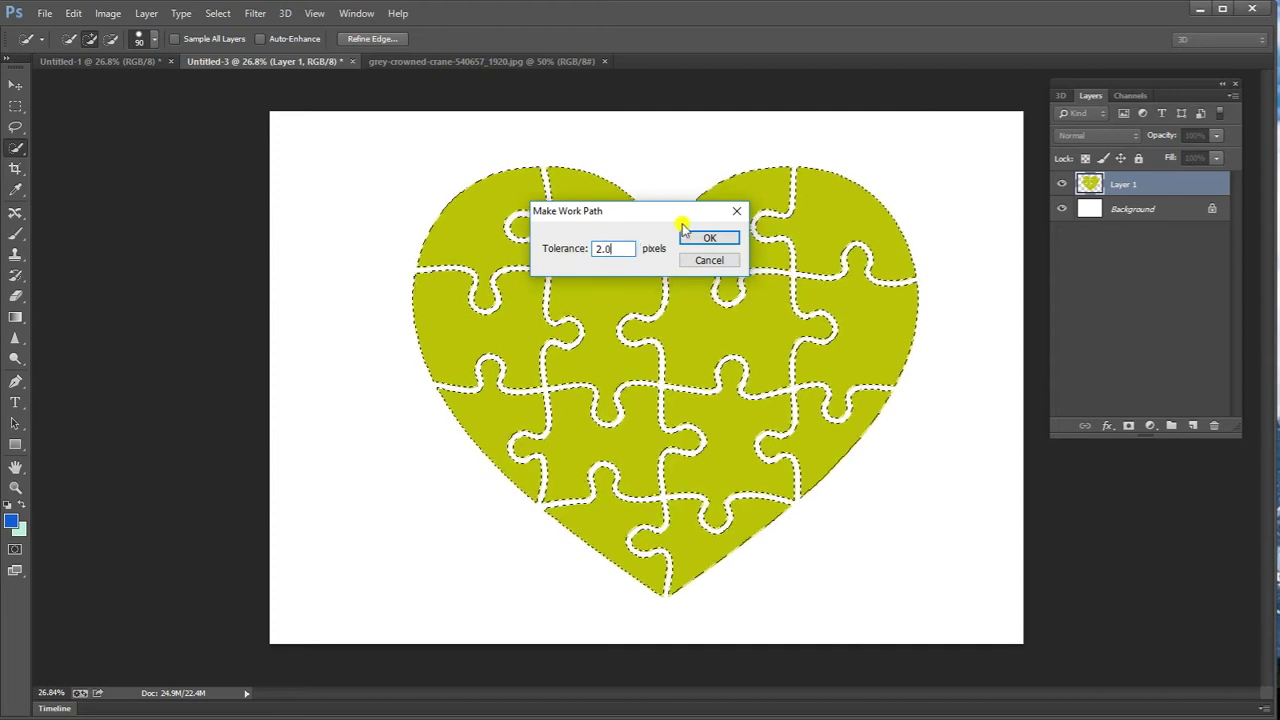
left_click(711, 238)
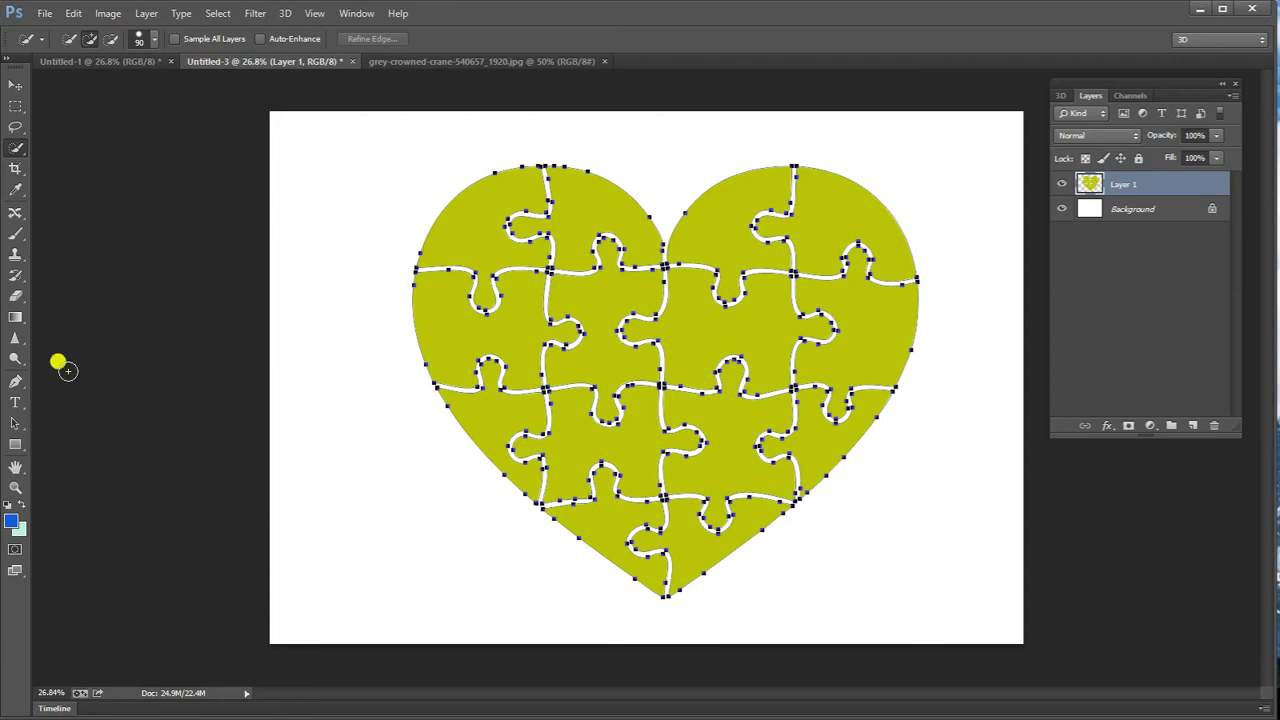
left_click(15, 381)
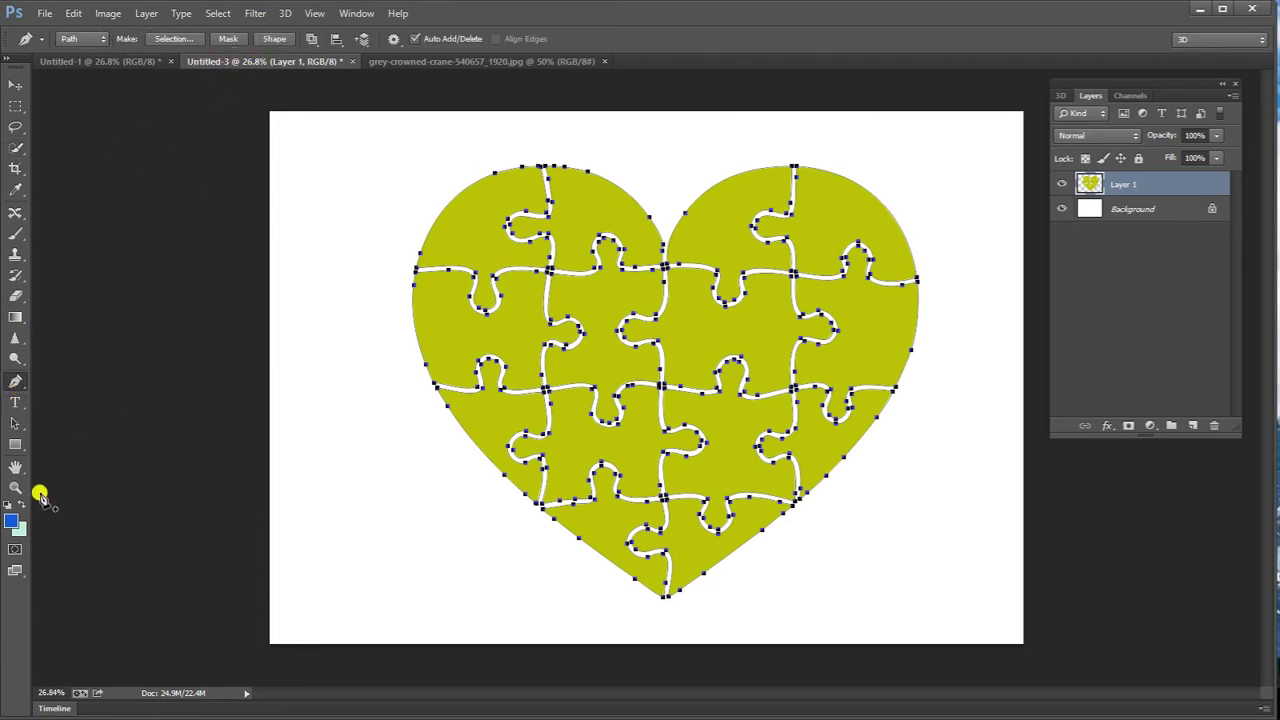
Set the foreground colour to orange in the Color Picker.
left_click(12, 520)
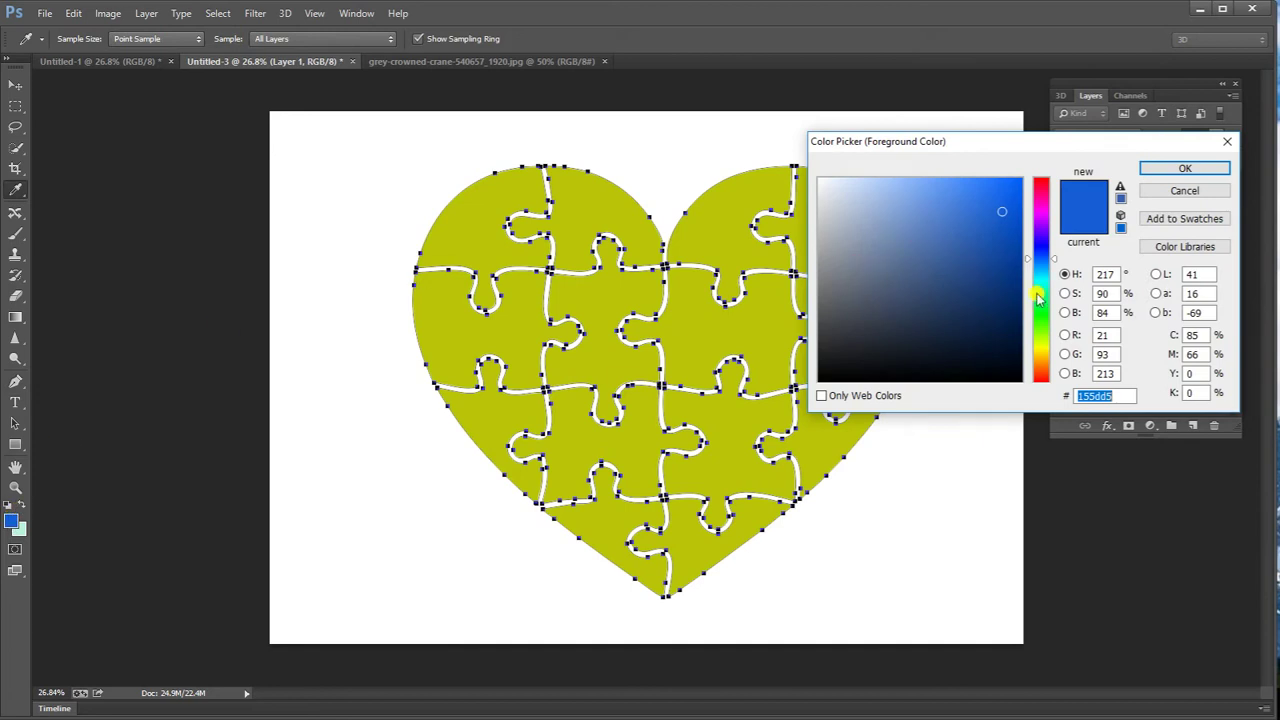
left_click_drag(1040, 300, 1040, 286)
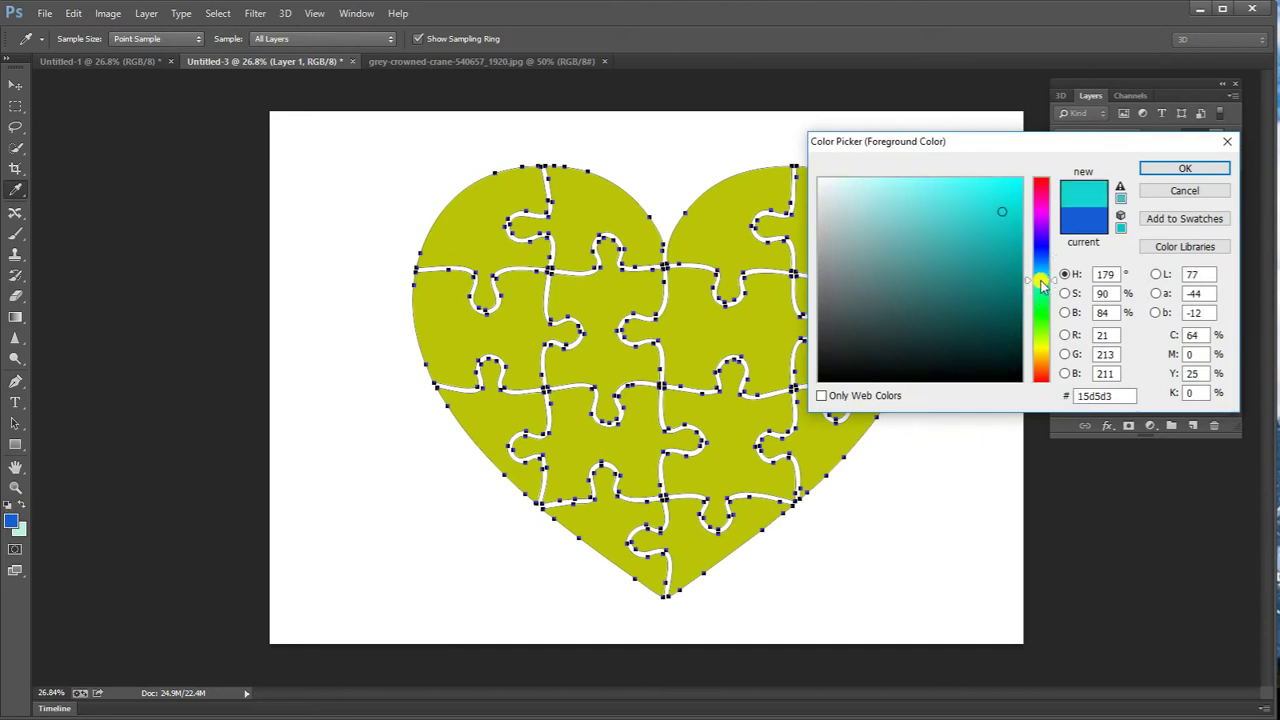
left_click(1042, 356)
left_click(1038, 366)
left_click(998, 194)
left_click(1175, 168)
Create an orange Shape 1 layer from the puzzle path and hide the green Layer 1.
key("p")
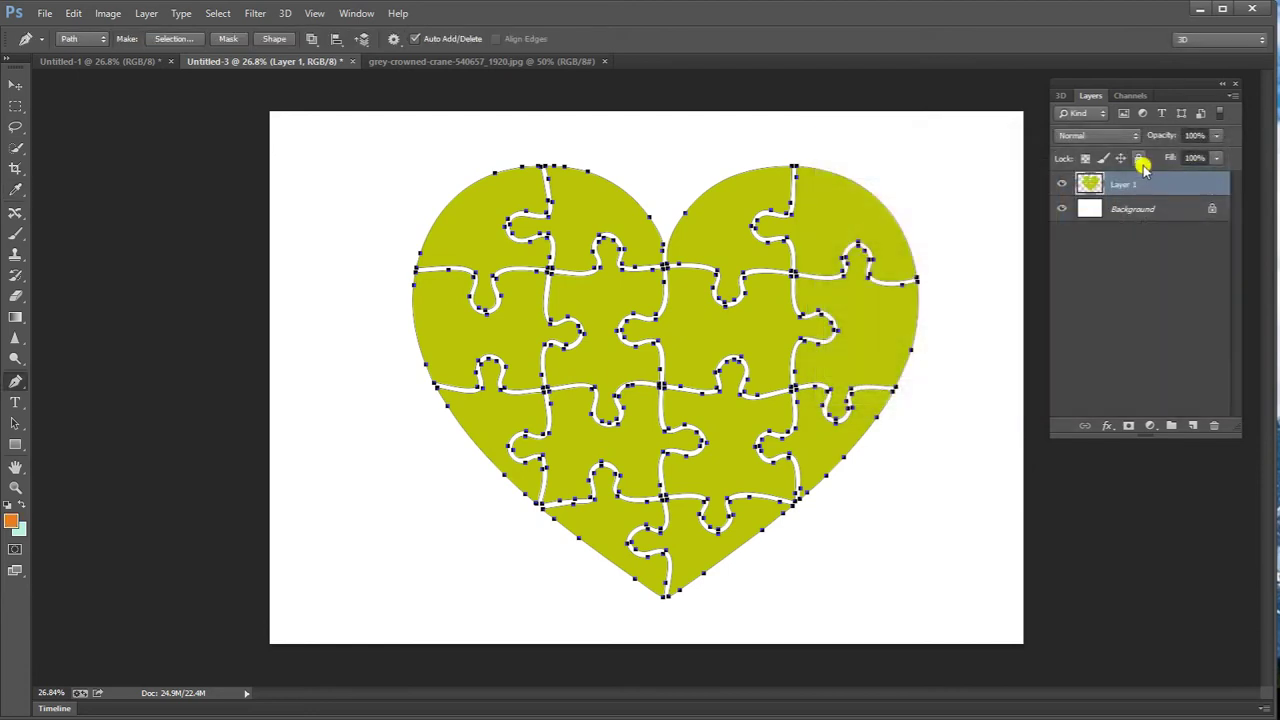
left_click(274, 39)
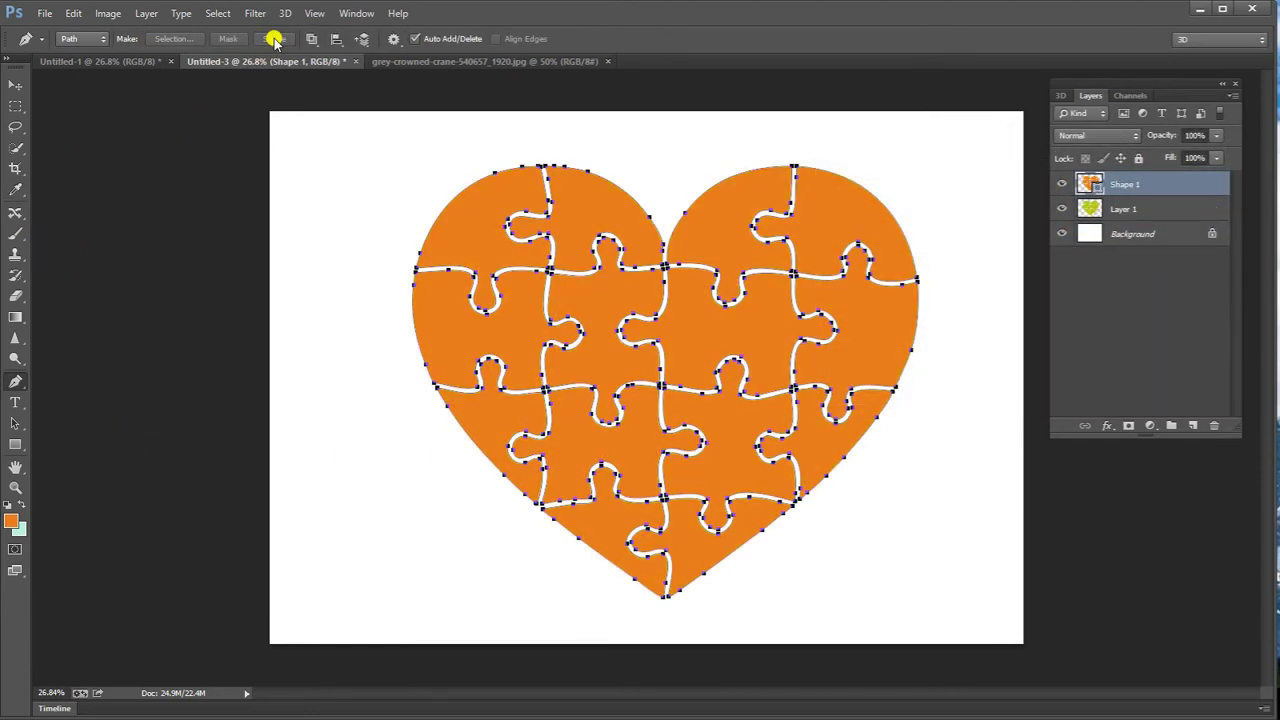
left_click(16, 86)
left_click(1089, 328)
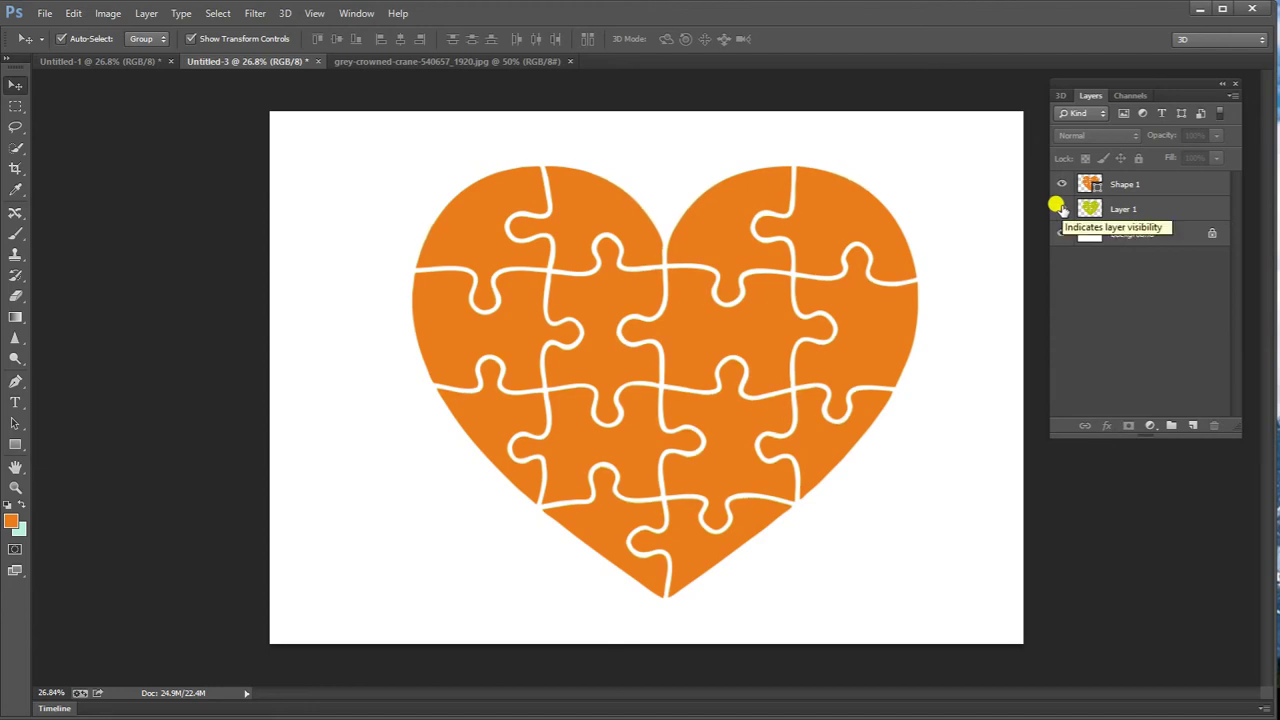
mouse_move(846, 350)
left_mouse_down()
mouse_move(656, 355)
mouse_move(789, 329)
mouse_move(751, 331)
left_mouse_up()
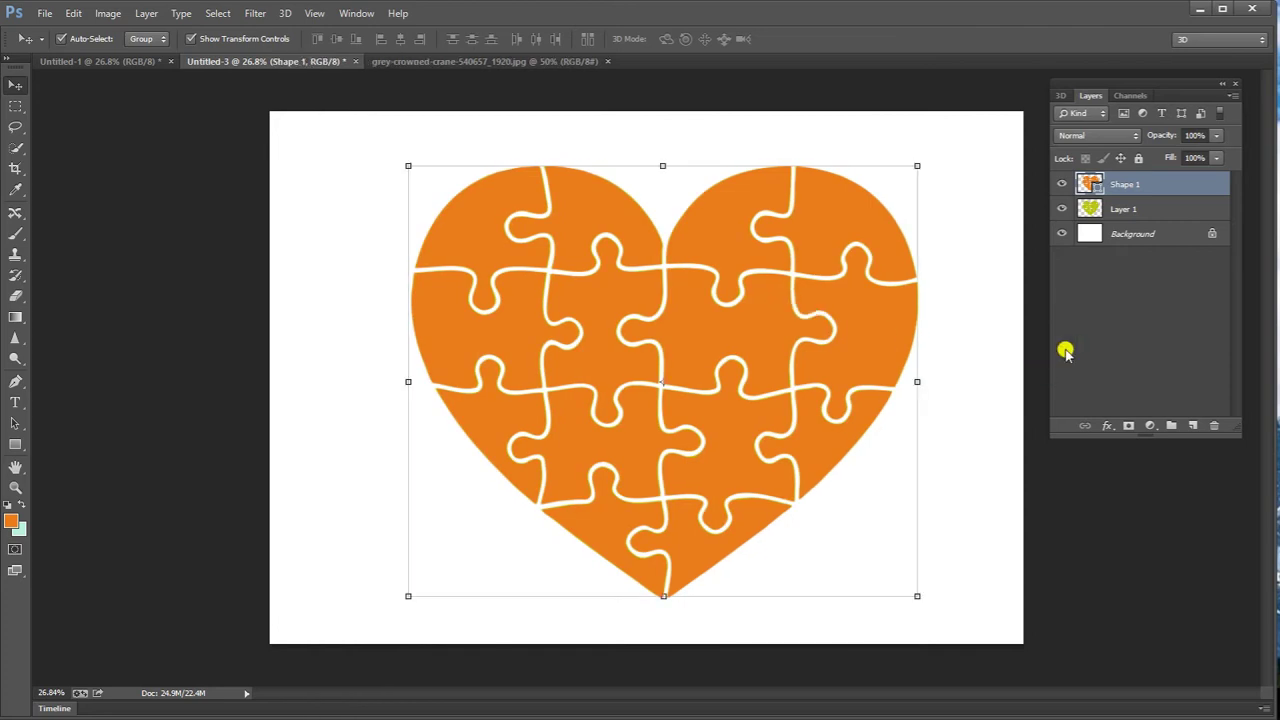
left_click(1062, 206)
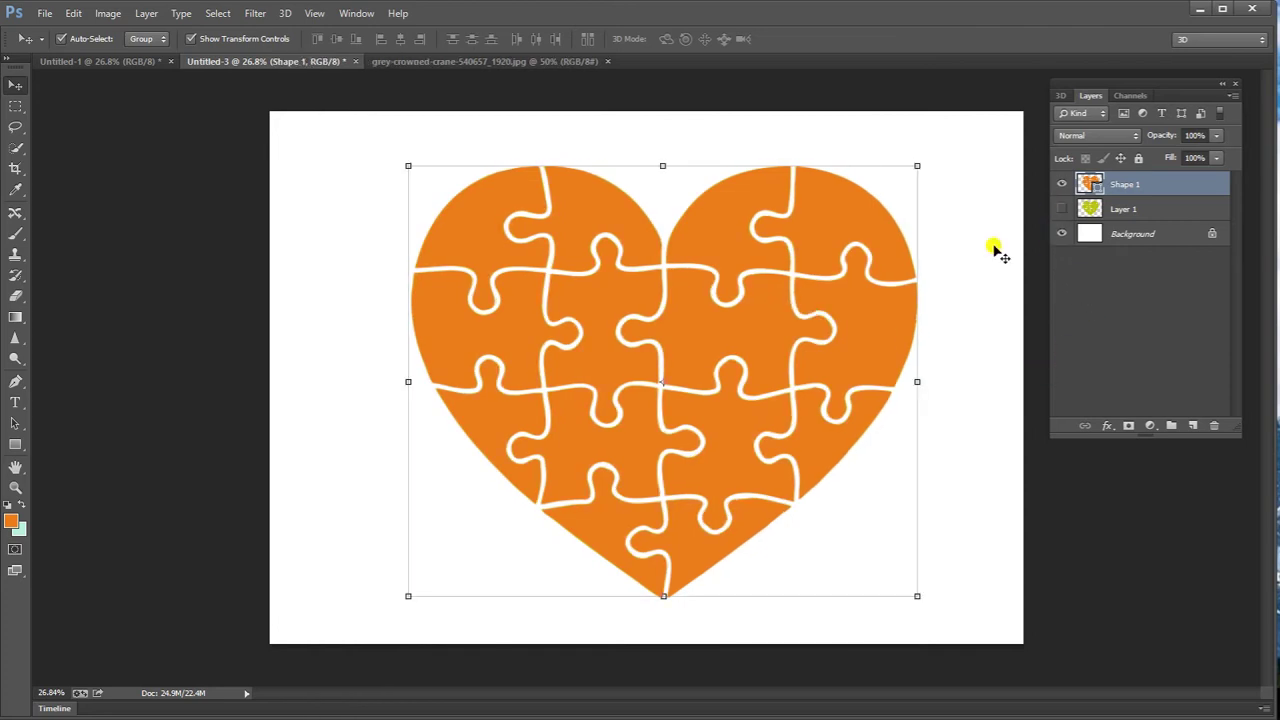
left_click(300, 347)
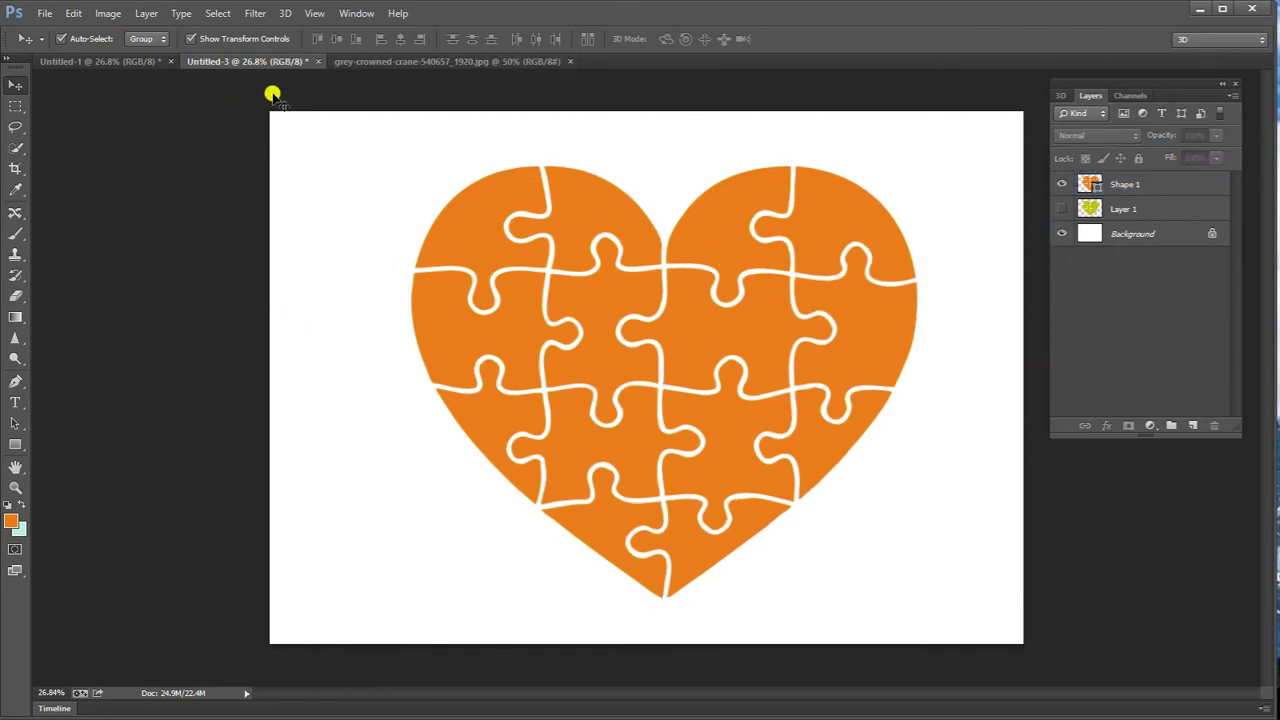
left_click(418, 62)
Bring the crowned-crane photo into Untitled-3 and enlarge it to cover the heart.
mouse_move(418, 62)
left_mouse_down()
mouse_move(423, 83)
mouse_move(451, 94)
mouse_move(736, 126)
left_mouse_up()
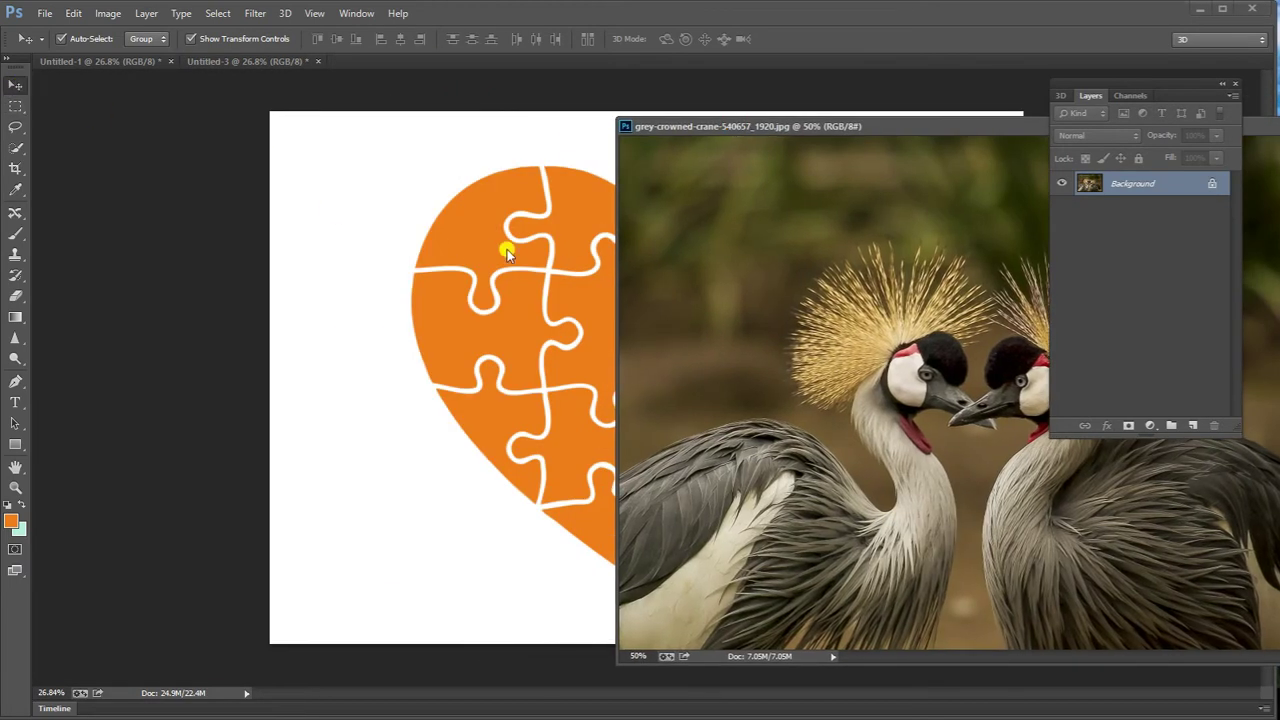
left_click_drag(634, 263, 519, 266)
mouse_move(787, 133)
left_mouse_down()
mouse_move(680, 114)
mouse_move(540, 63)
left_mouse_up()
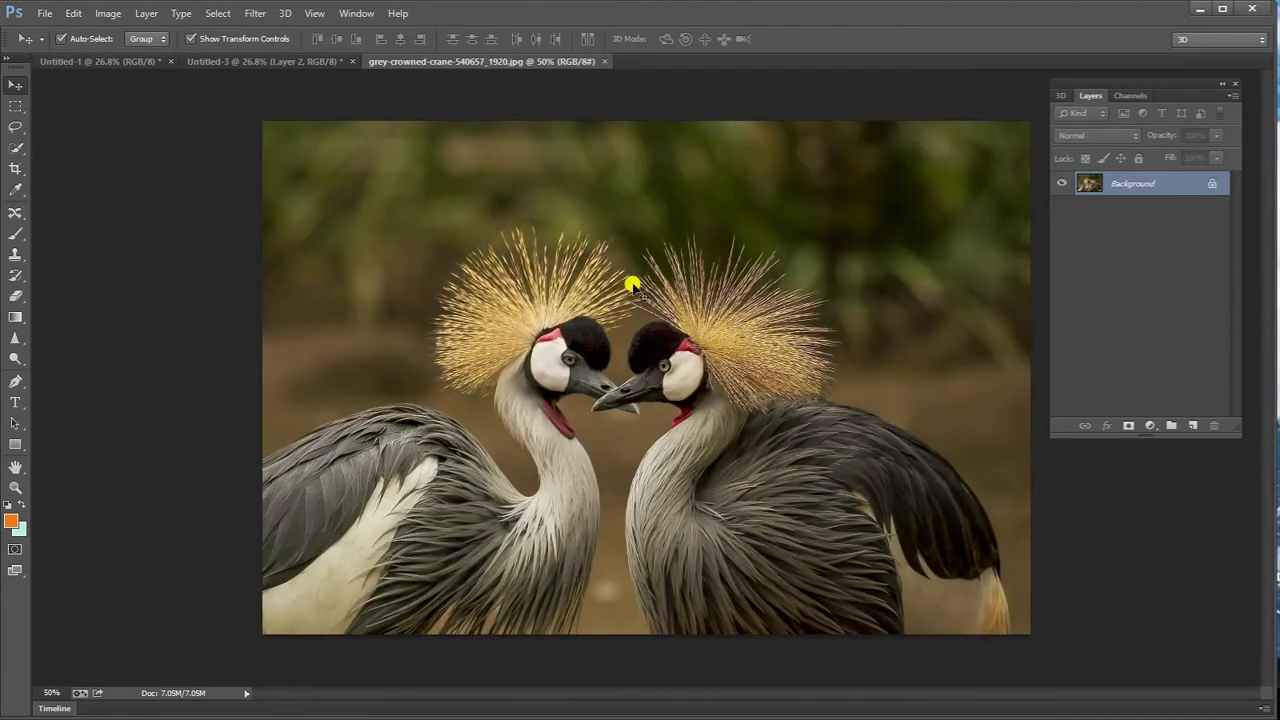
left_click(263, 61)
left_click_drag(647, 362, 582, 326)
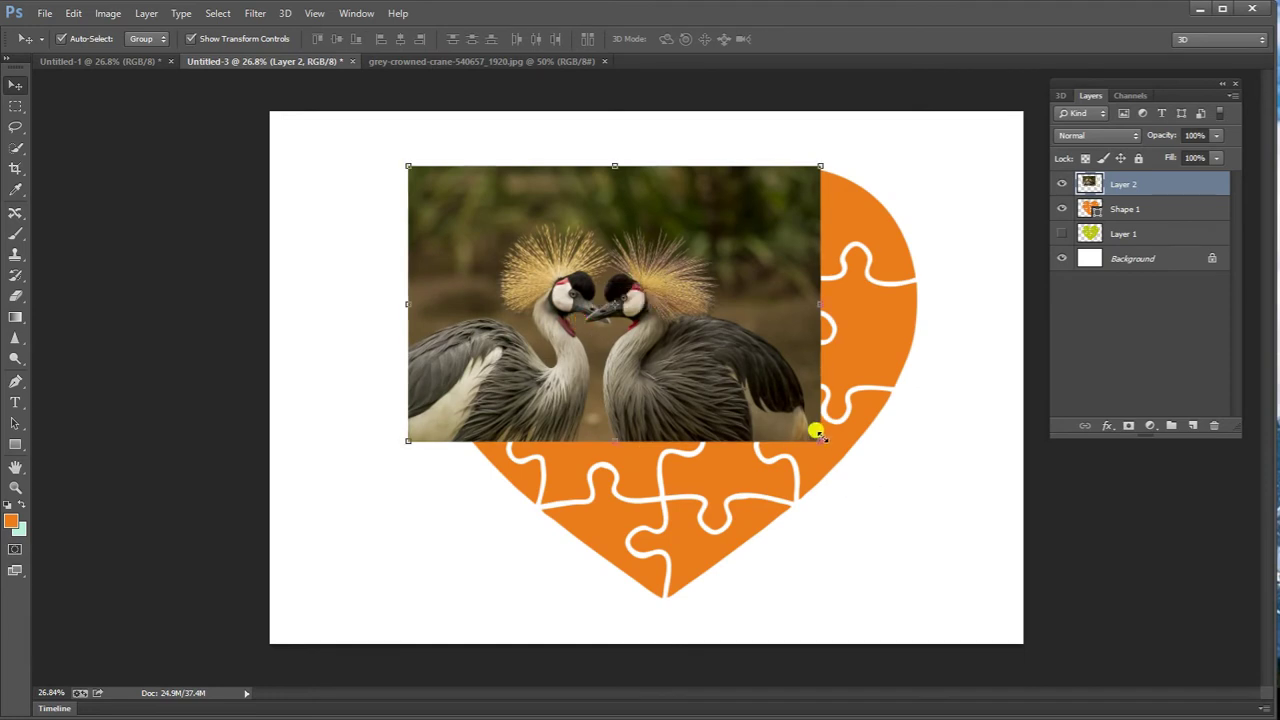
left_click_drag(818, 436, 890, 596)
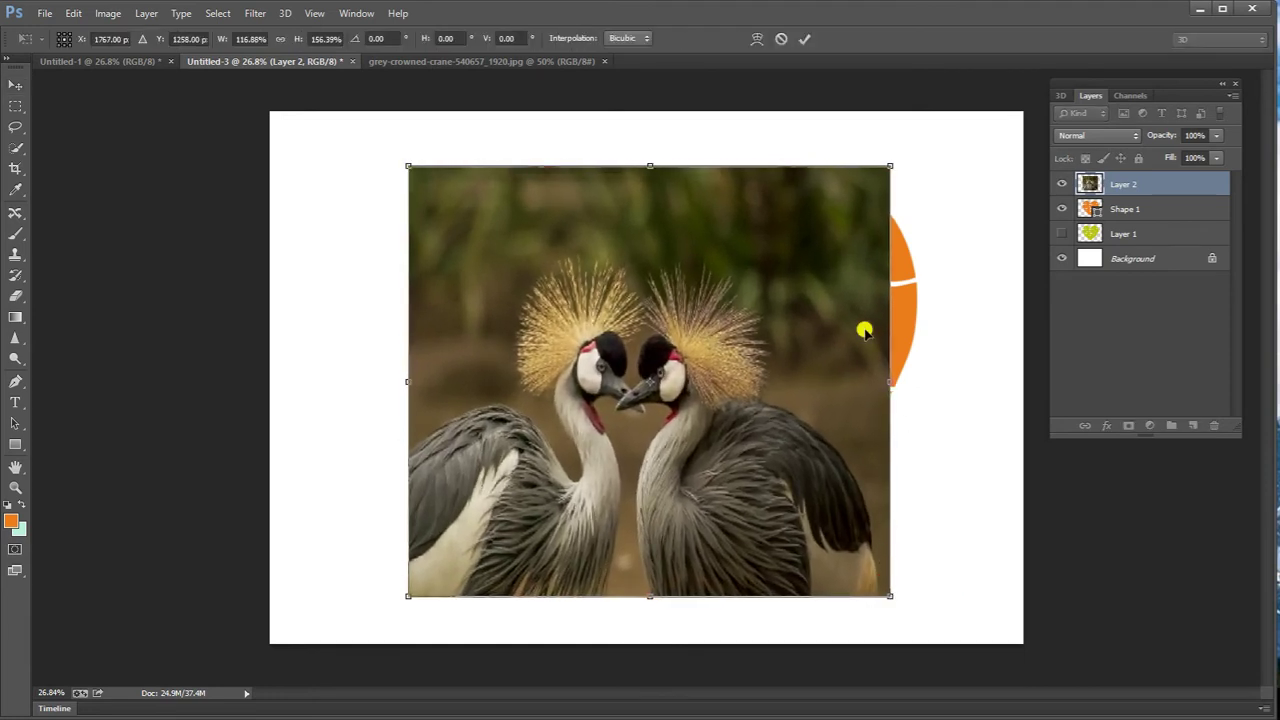
left_click_drag(891, 166, 931, 166)
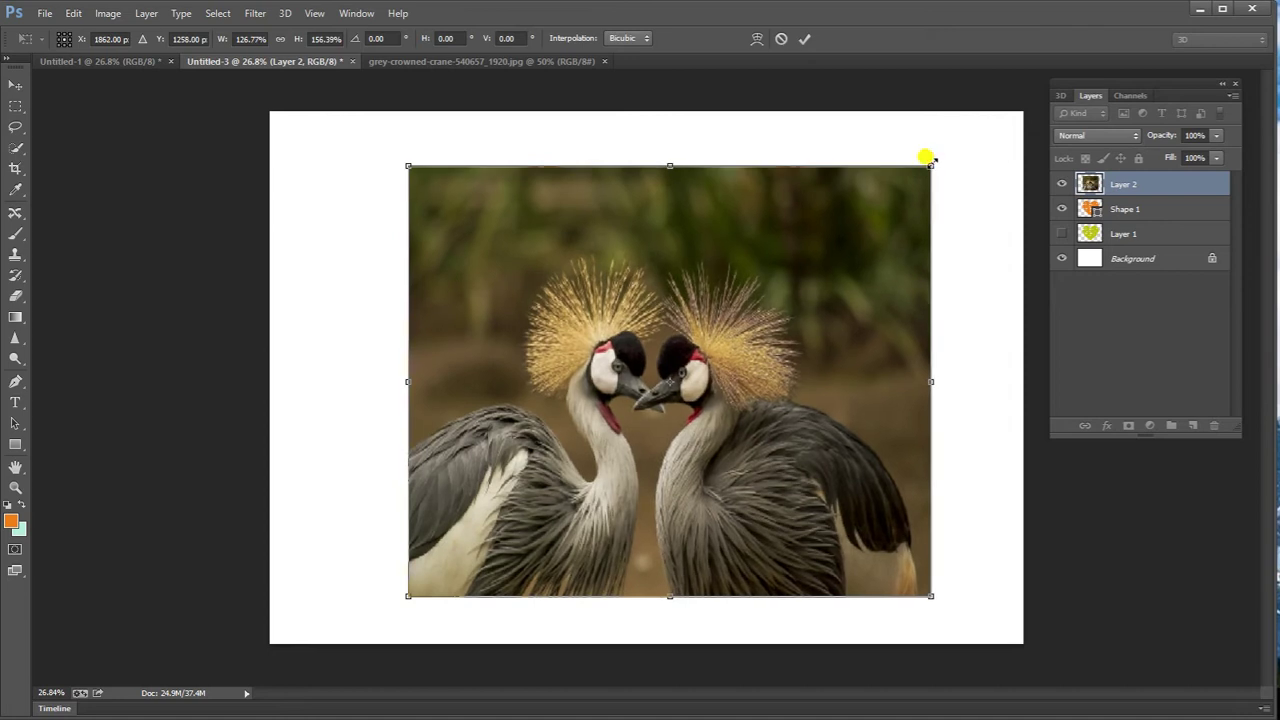
left_click(808, 39)
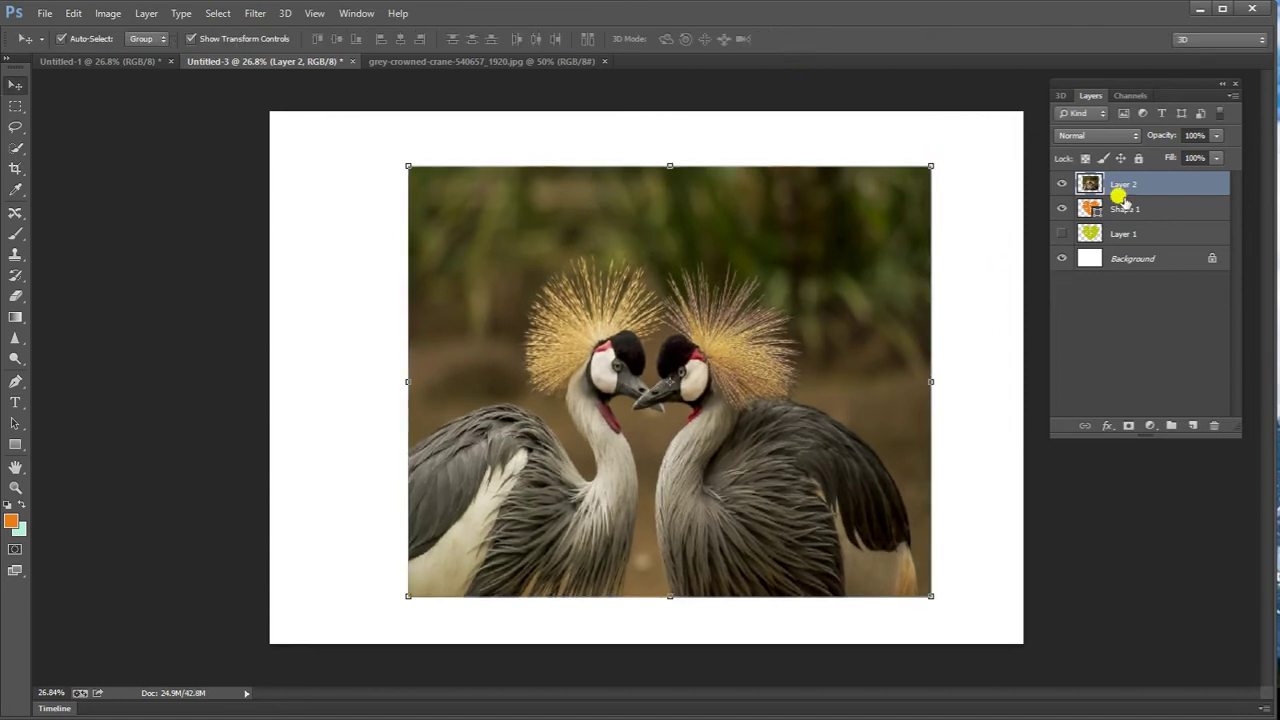
Clip the crane photo Layer 2 to Shape 1 and move it up inside the heart.
right_click(1125, 185)
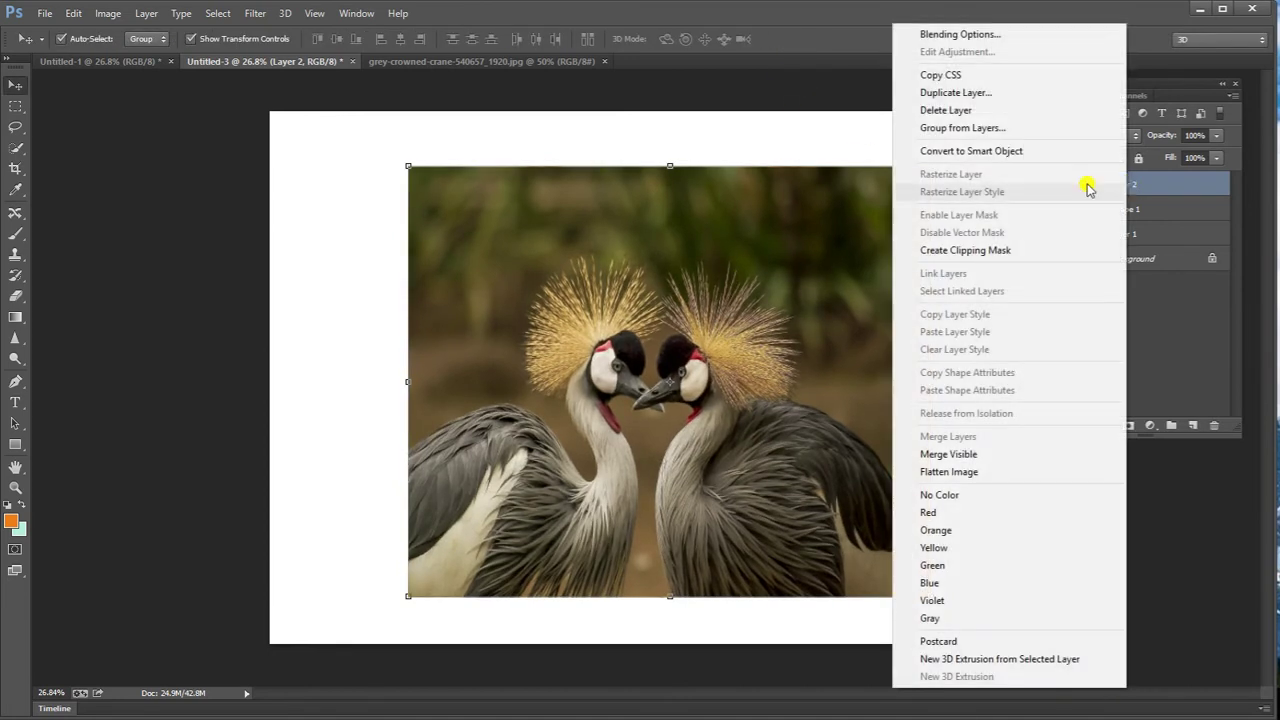
left_click(1064, 248)
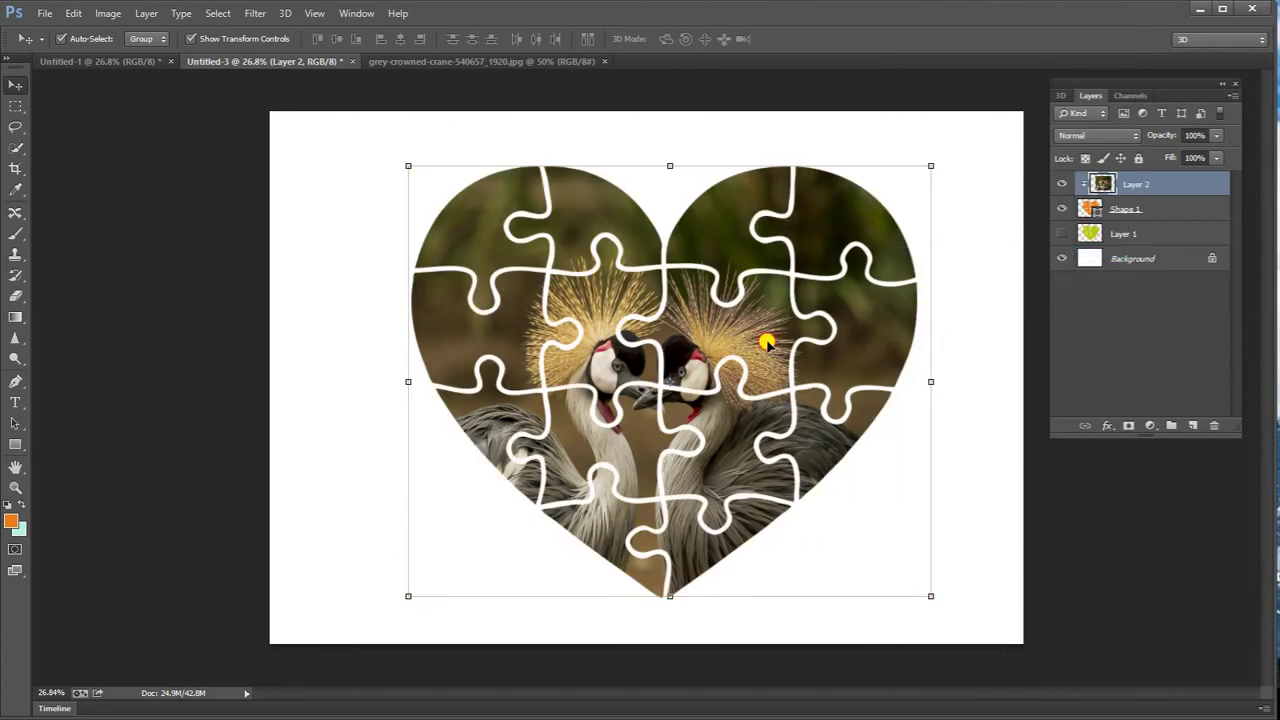
left_click_drag(766, 342, 766, 317)
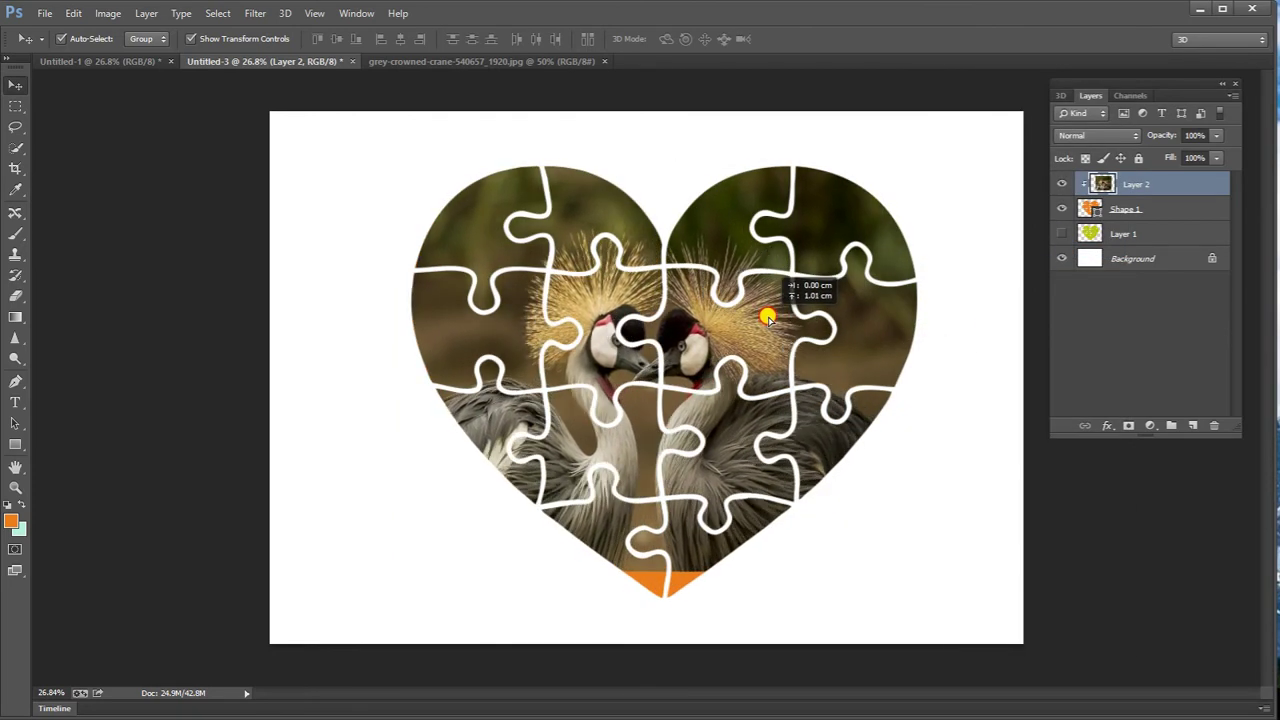
left_click_drag(766, 317, 766, 296)
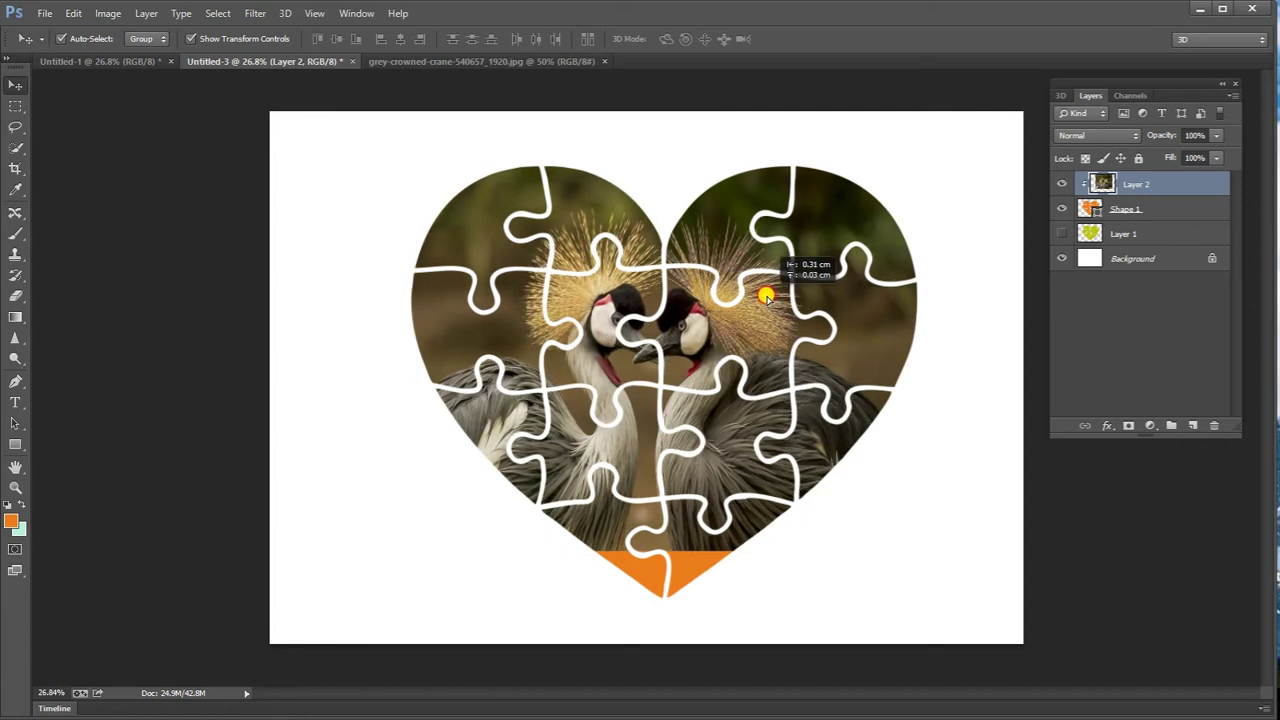
Stretch the clipped crane photo to about 104% by 114% and tilt it roughly 8° to cover the orange tip.
left_click_drag(663, 541, 663, 588)
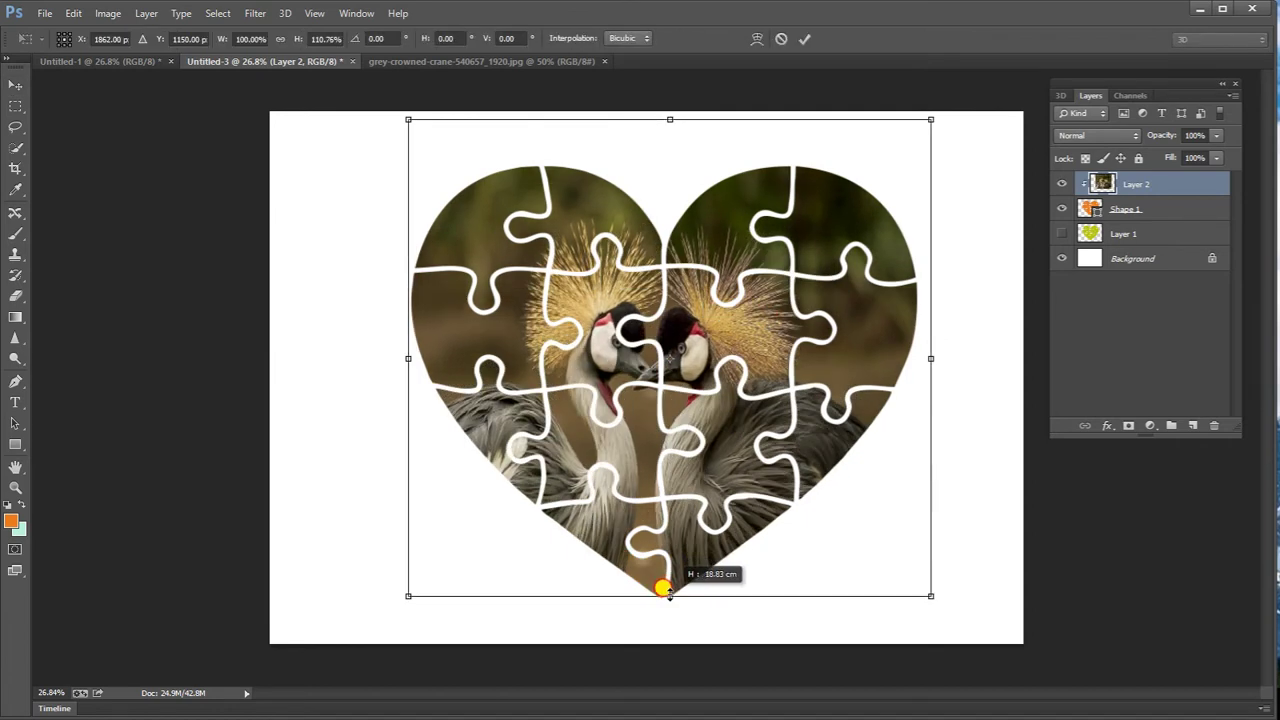
mouse_move(732, 337)
left_mouse_down()
mouse_move(745, 337)
mouse_move(693, 337)
left_mouse_up()
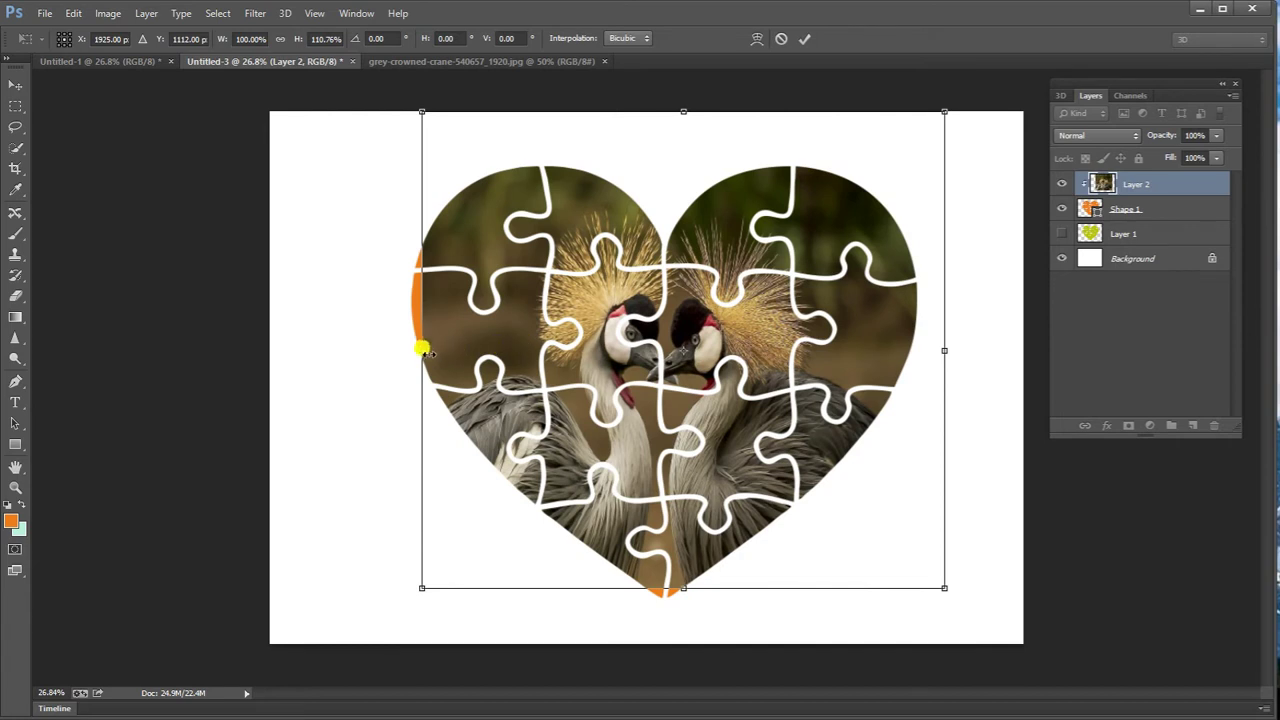
left_click_drag(422, 350, 409, 348)
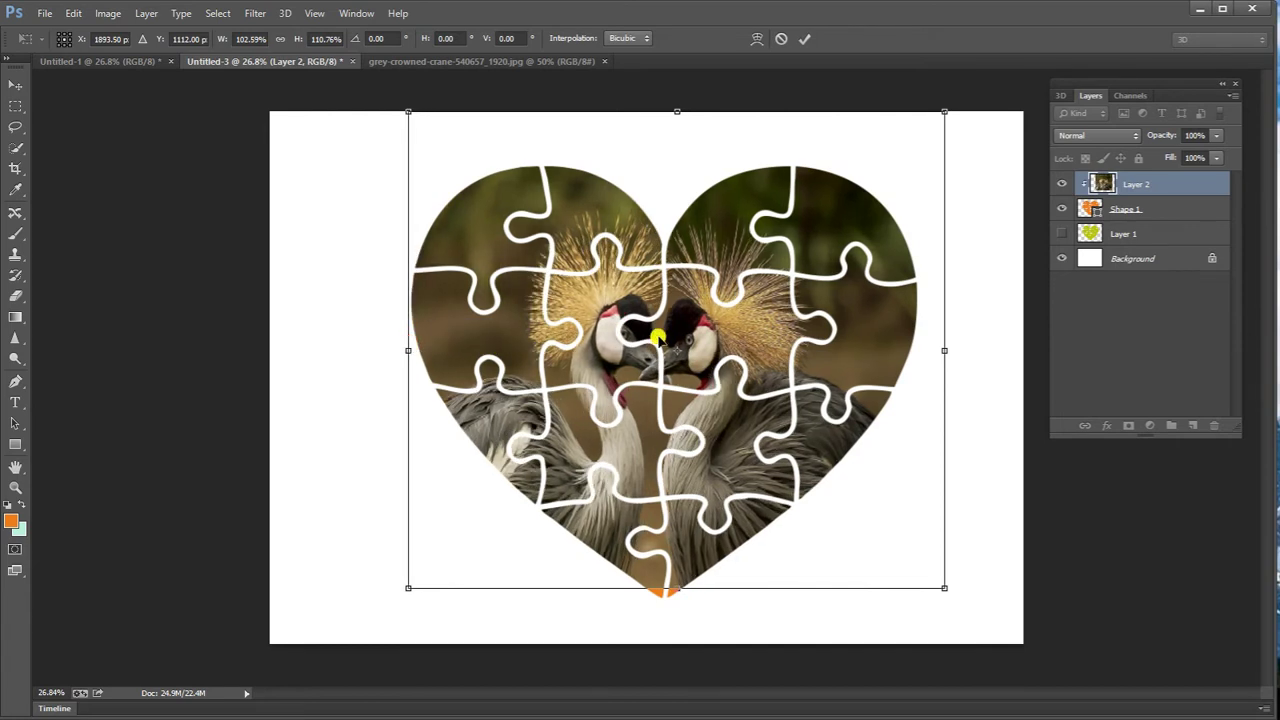
left_click_drag(711, 330, 722, 323)
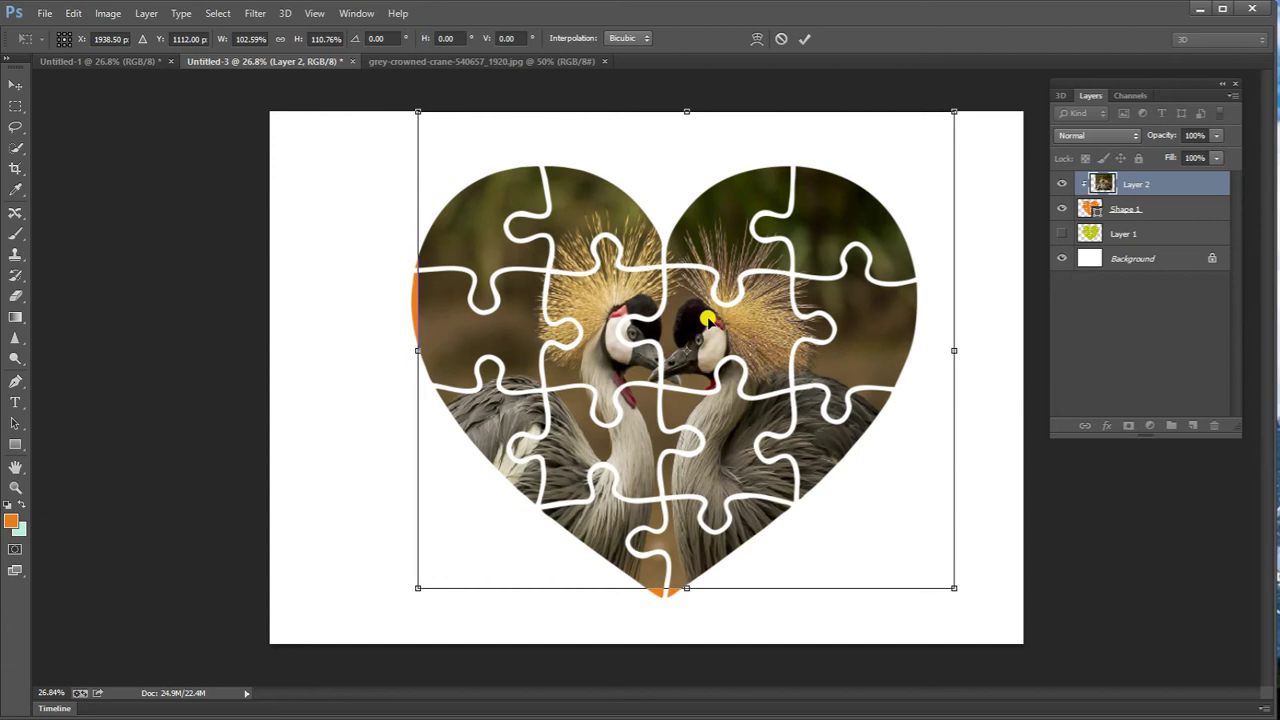
left_click_drag(417, 350, 408, 350)
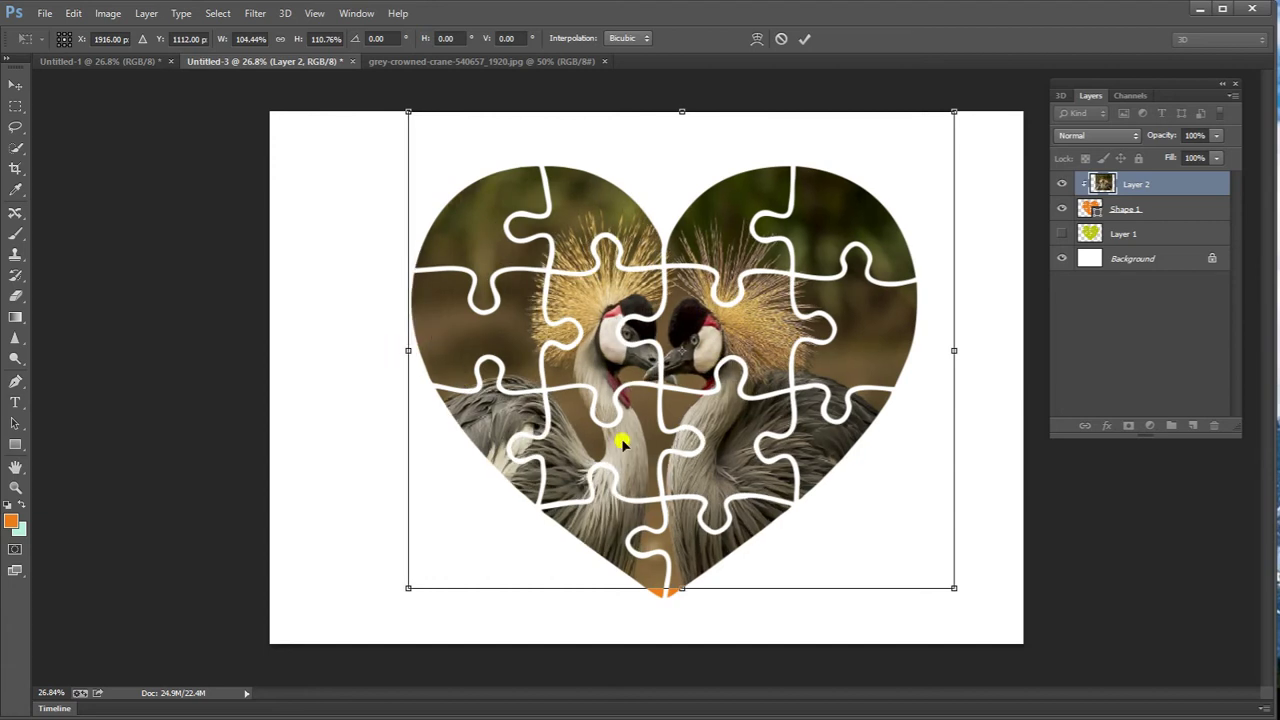
left_click_drag(679, 587, 679, 596)
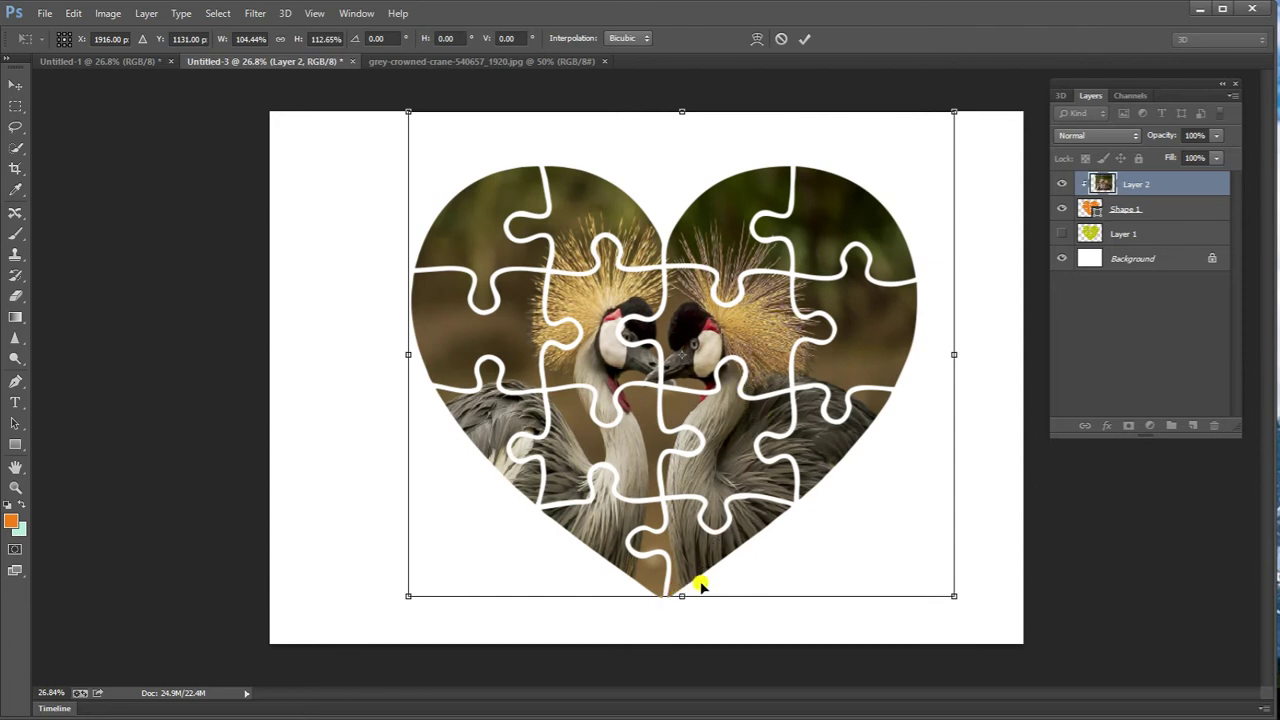
left_click_drag(677, 596, 679, 603)
mouse_move(954, 614)
left_mouse_down()
mouse_move(971, 578)
mouse_move(908, 643)
left_mouse_up()
Apply the photo transform and merge Shape 1 and Layer 2 into one layer.
left_click(804, 40)
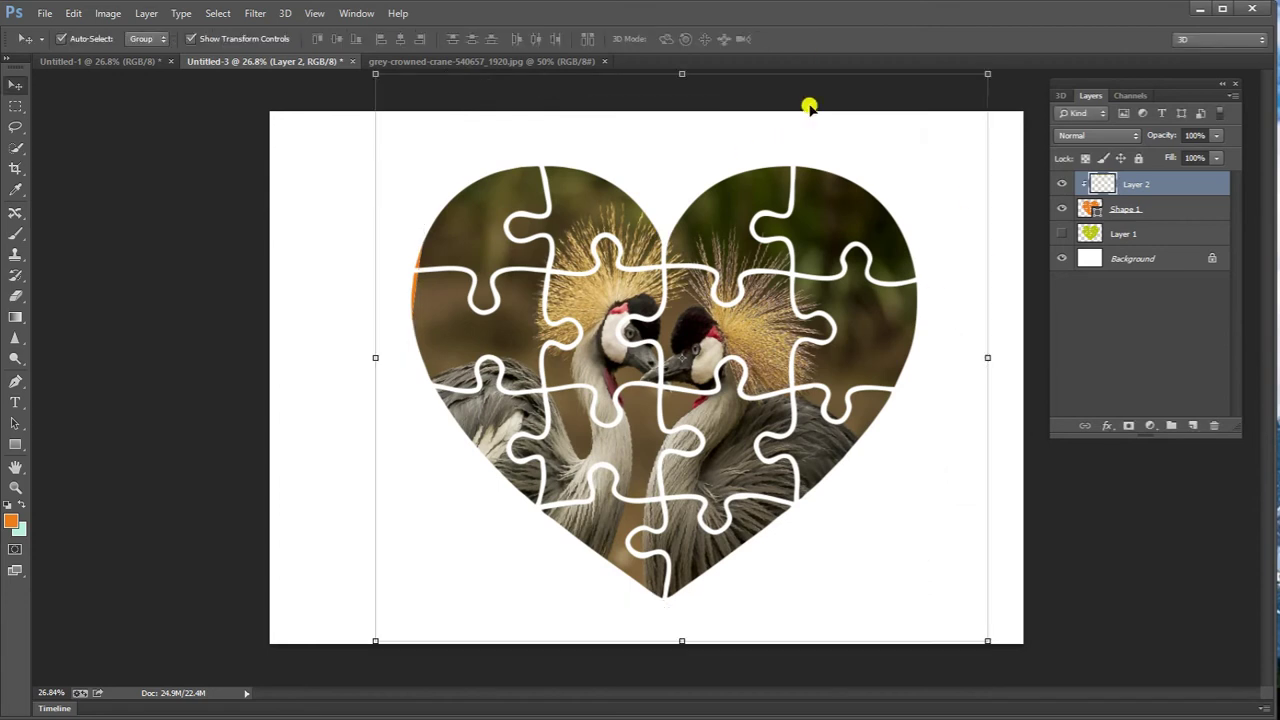
left_click_drag(432, 303, 428, 306)
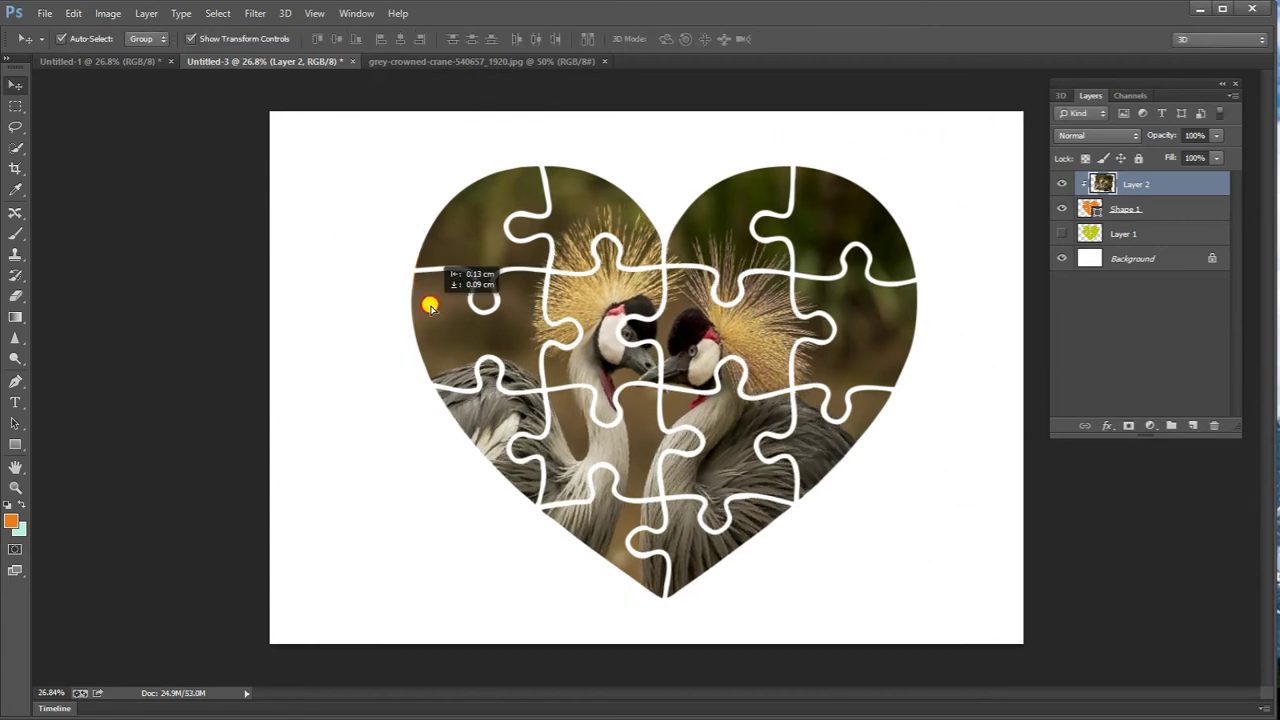
left_click(233, 265)
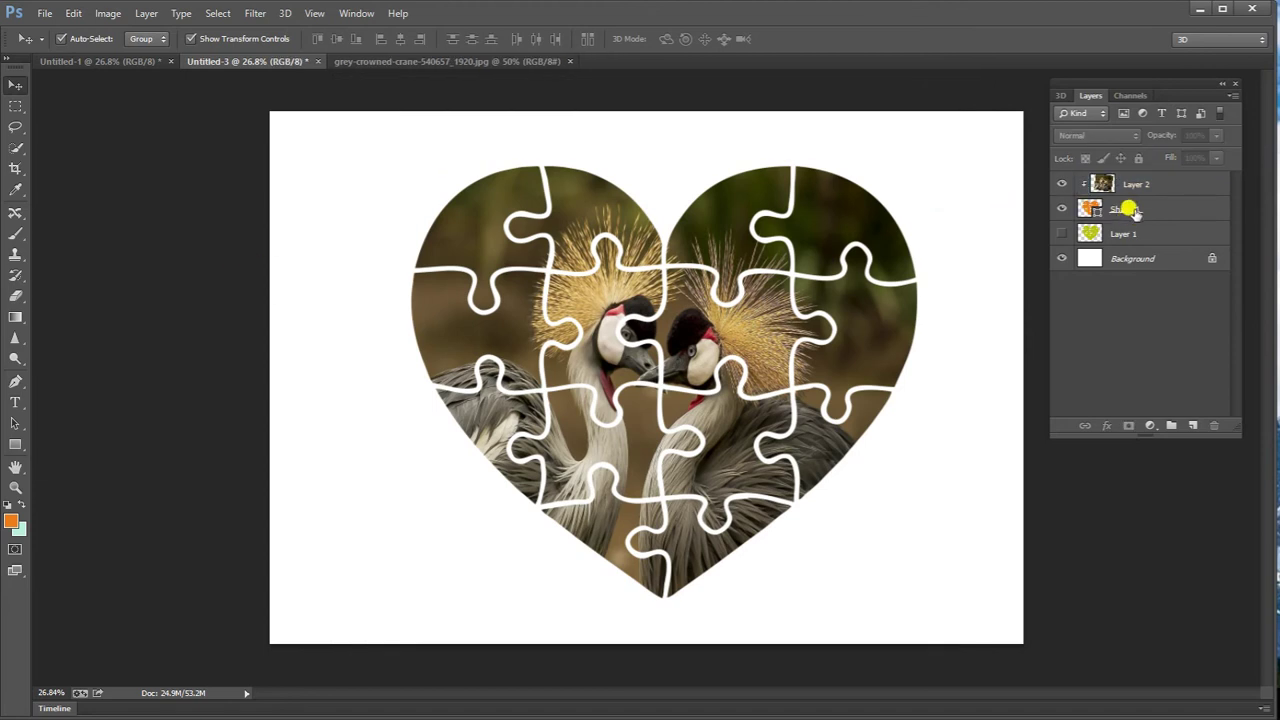
left_click(1131, 209)
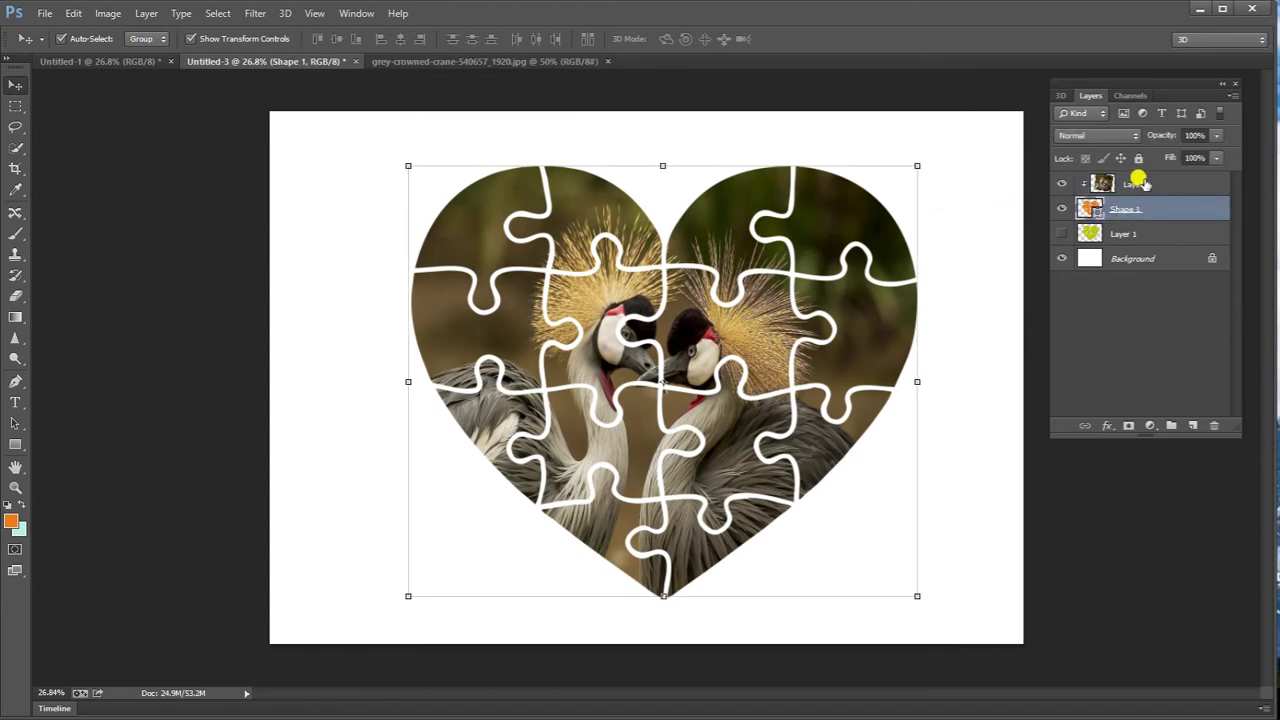
left_click(1140, 185, "shift")
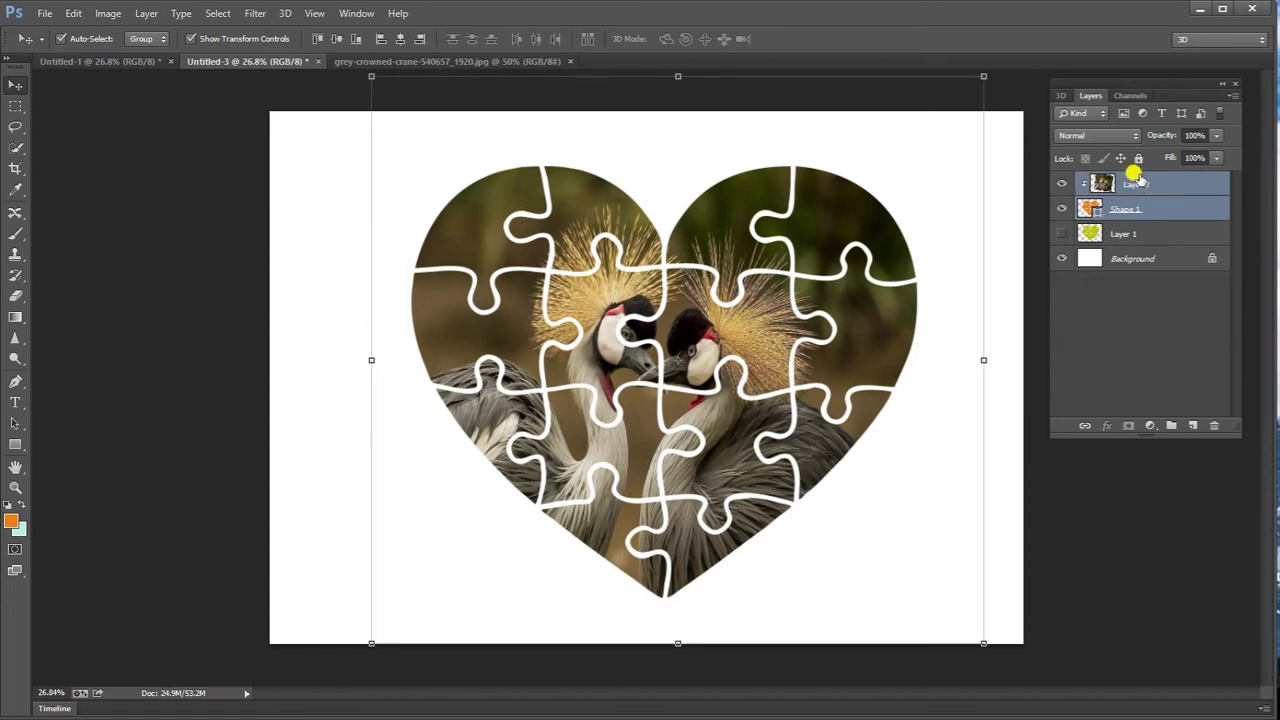
right_click(1140, 188)
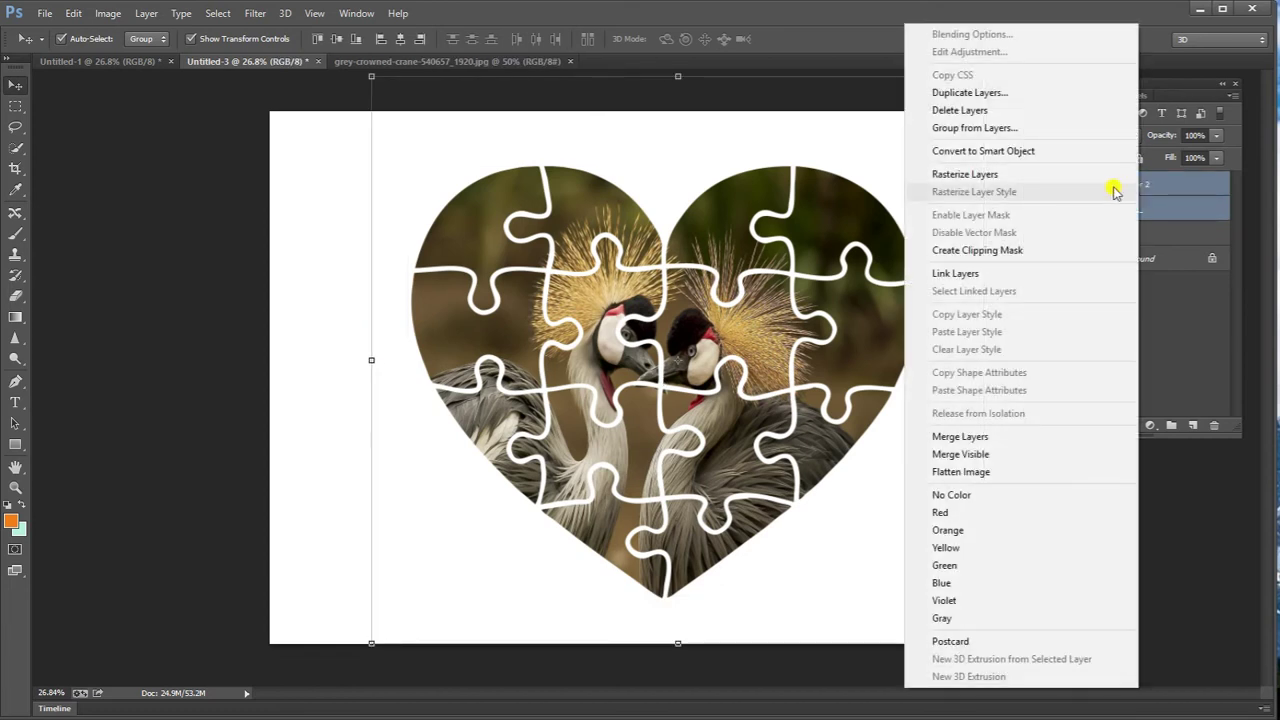
left_click(1033, 437)
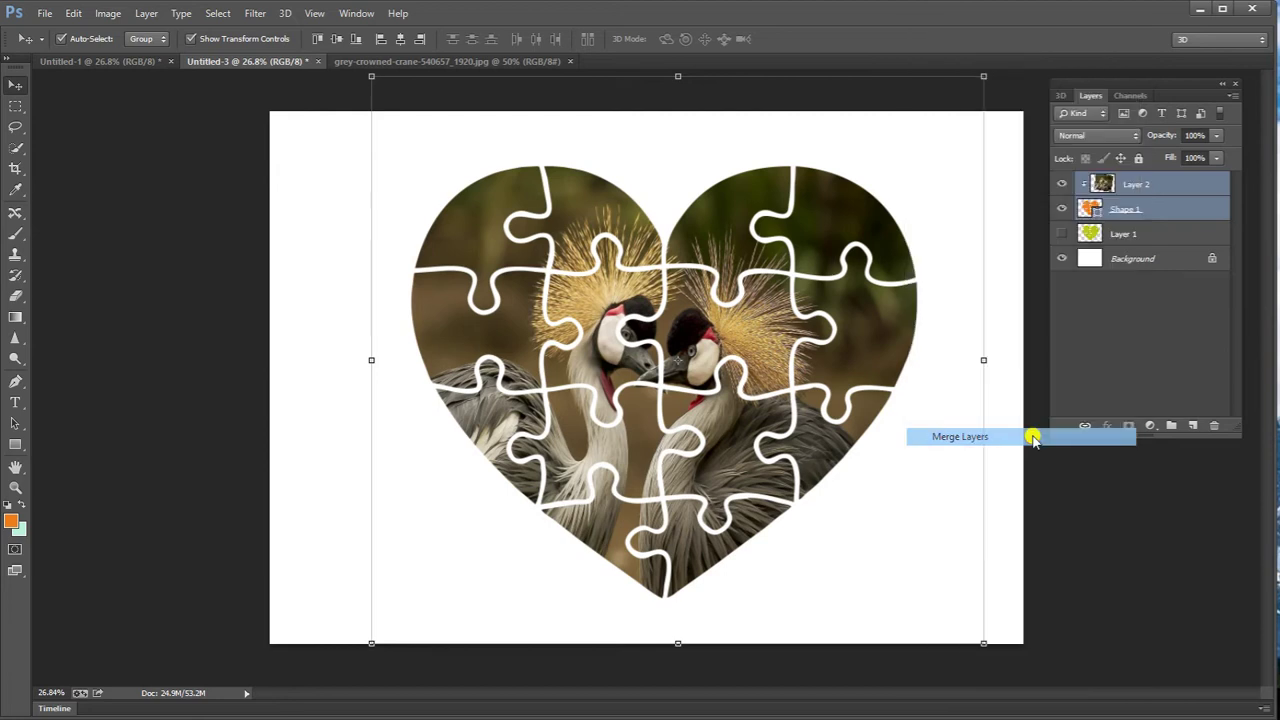
Nudge the merged puzzle heart into place and tilt it about 5°.
left_click(880, 428)
left_click(722, 437)
left_click_drag(722, 437, 710, 425)
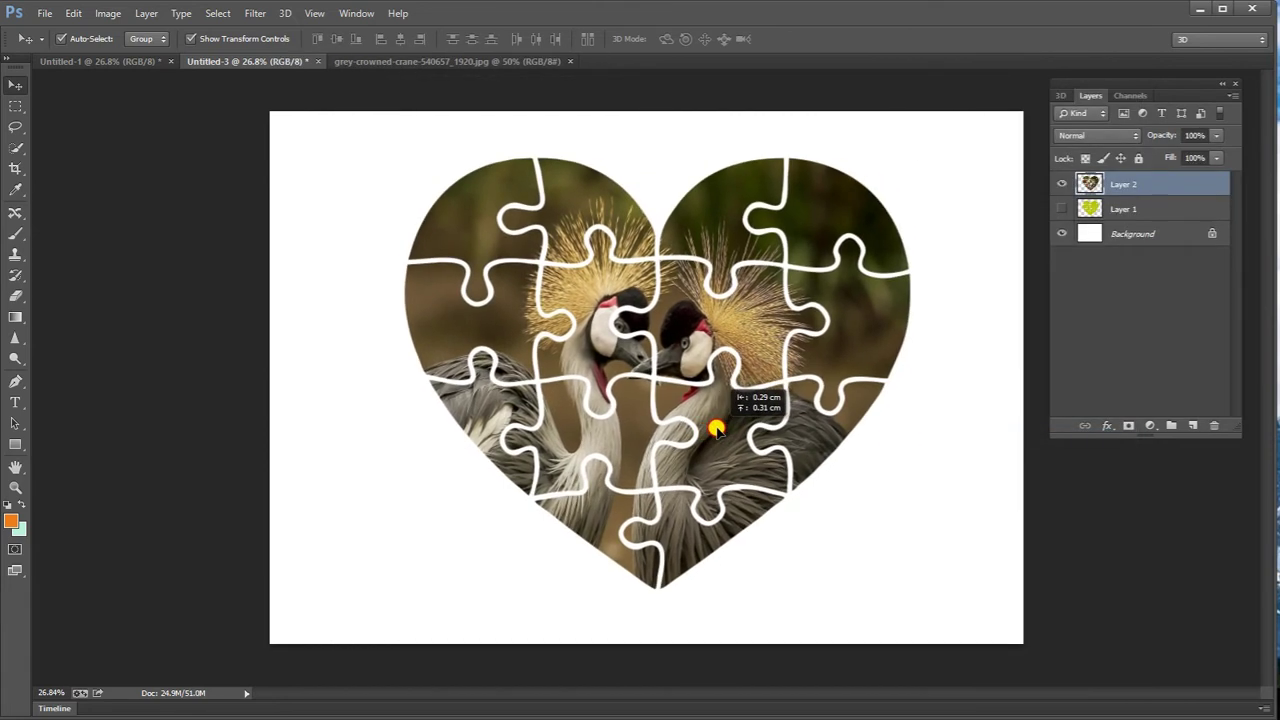
left_click_drag(710, 425, 718, 431)
left_click_drag(907, 604, 879, 604)
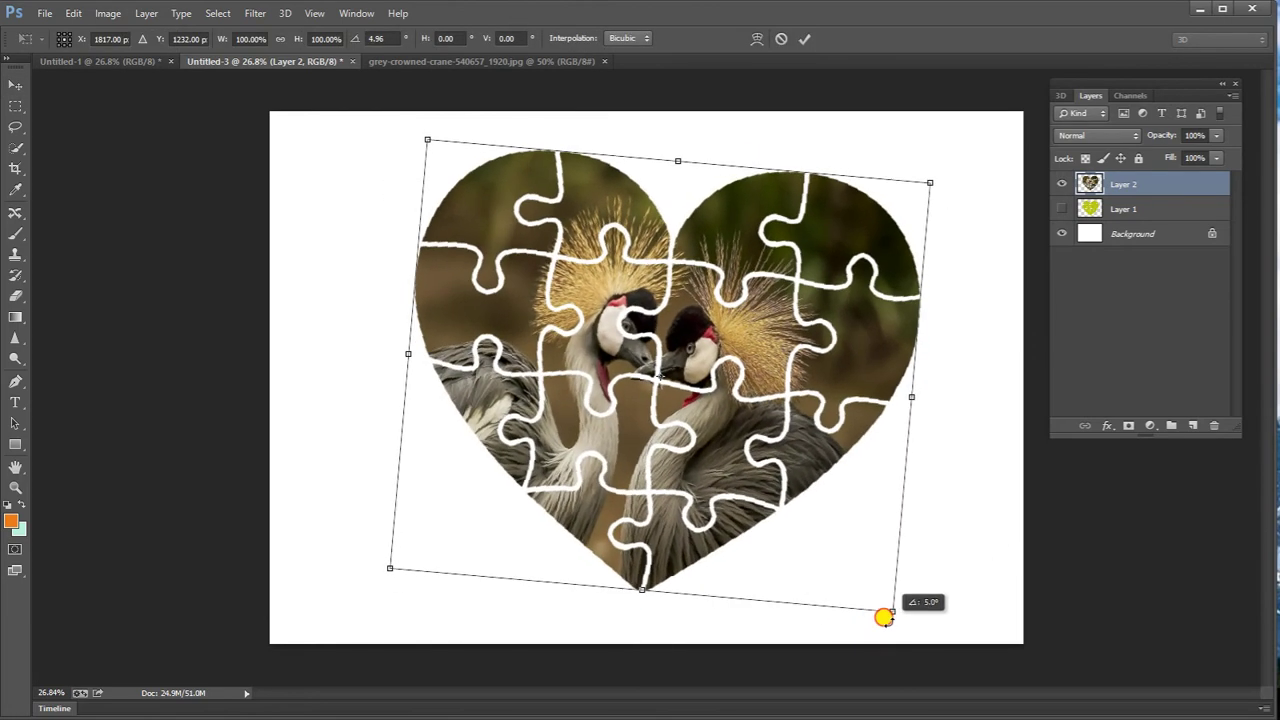
Rotate the puzzle heart to about 7°, commit it, and reselect Layer 2.
left_click_drag(879, 604, 877, 626)
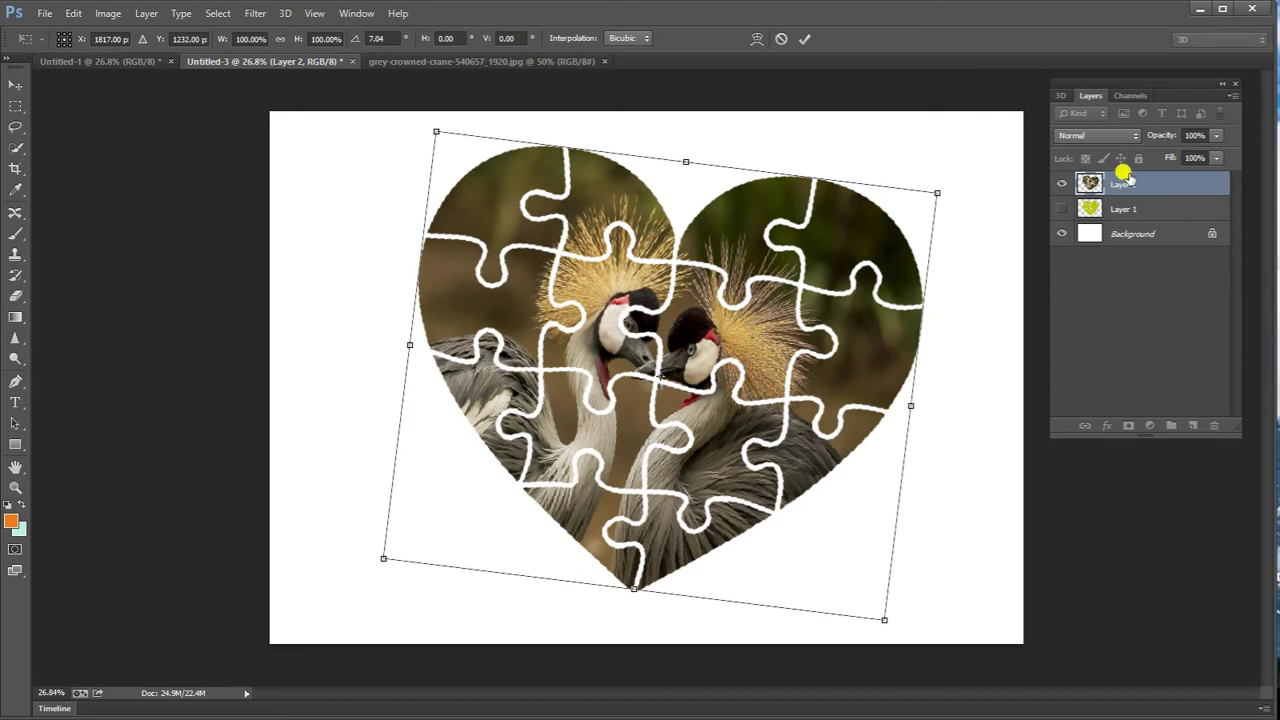
left_click(808, 38)
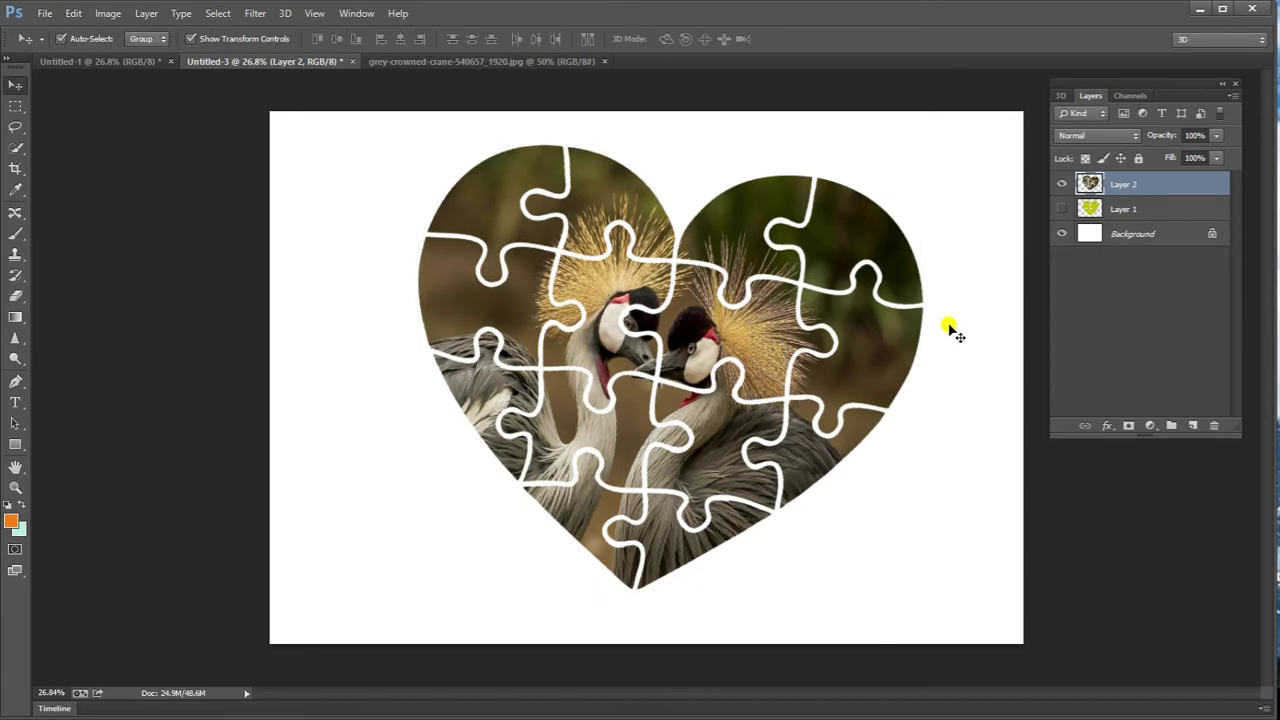
left_click(1100, 300)
left_click(1117, 180)
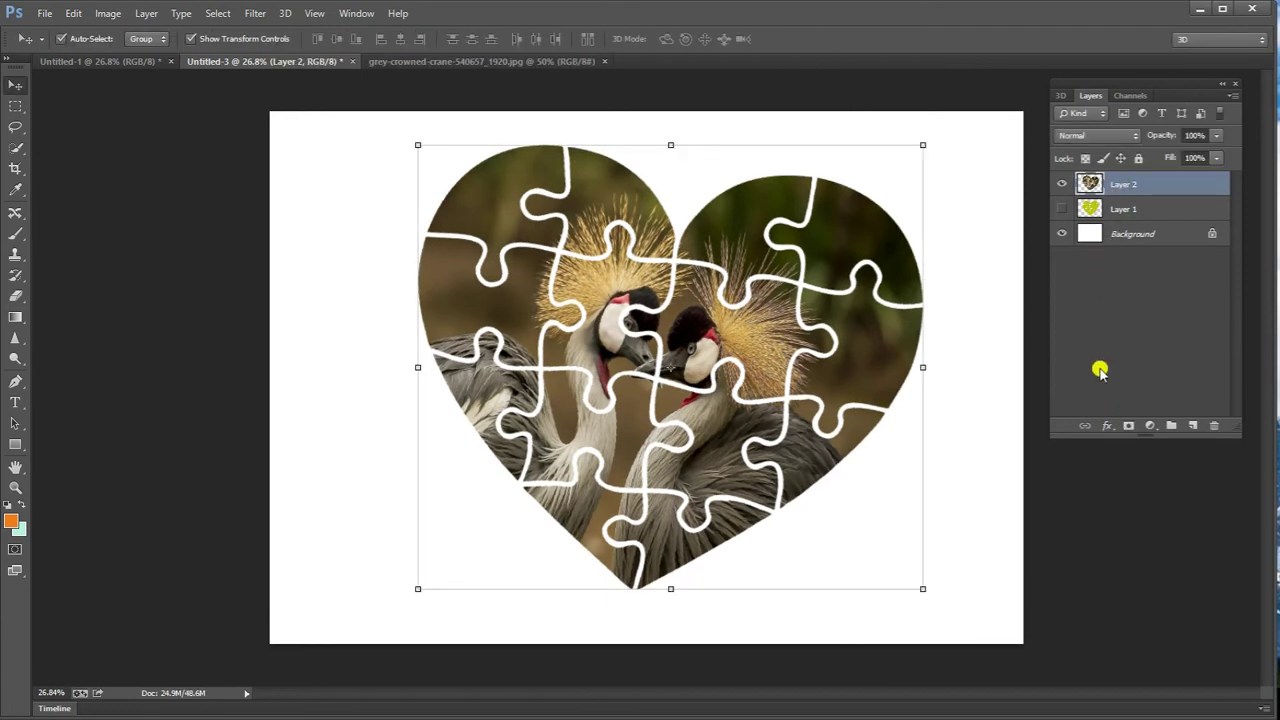
left_click(1106, 427)
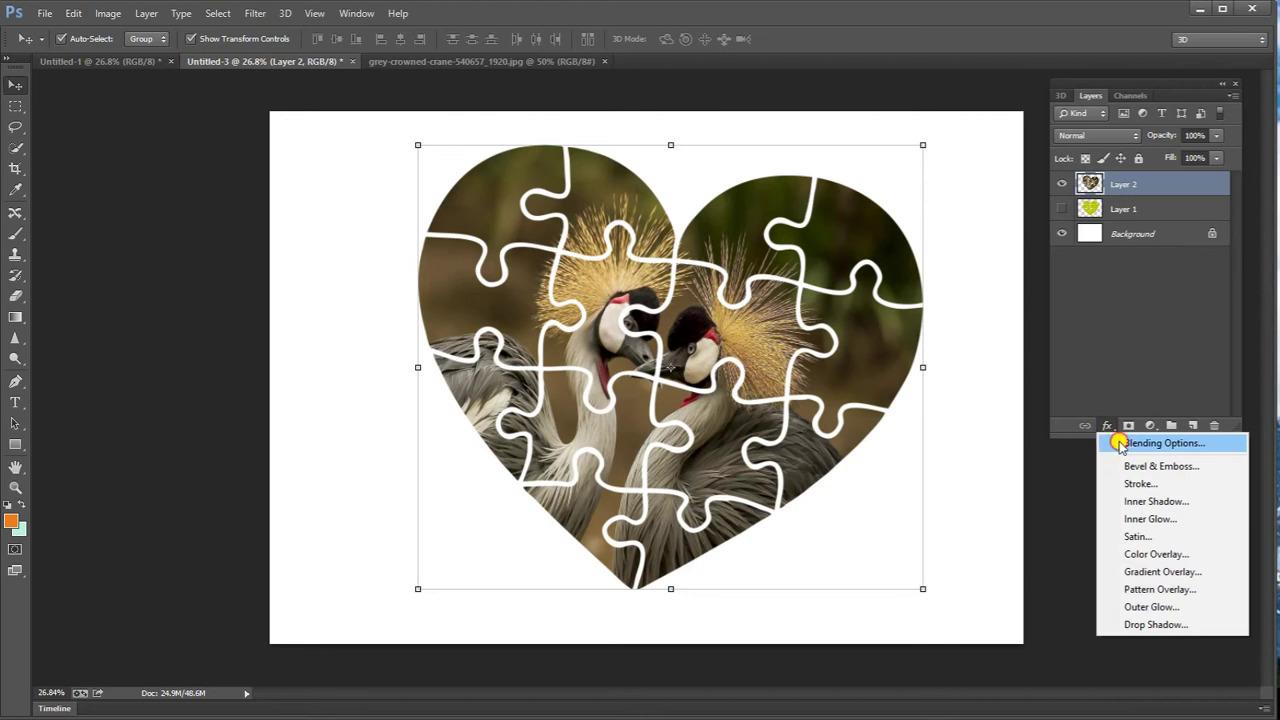
Add a raised Bevel & Emboss to Layer 2 with Depth 602%, Size 10 px and increased Soften.
left_click(1120, 444)
left_click(868, 177)
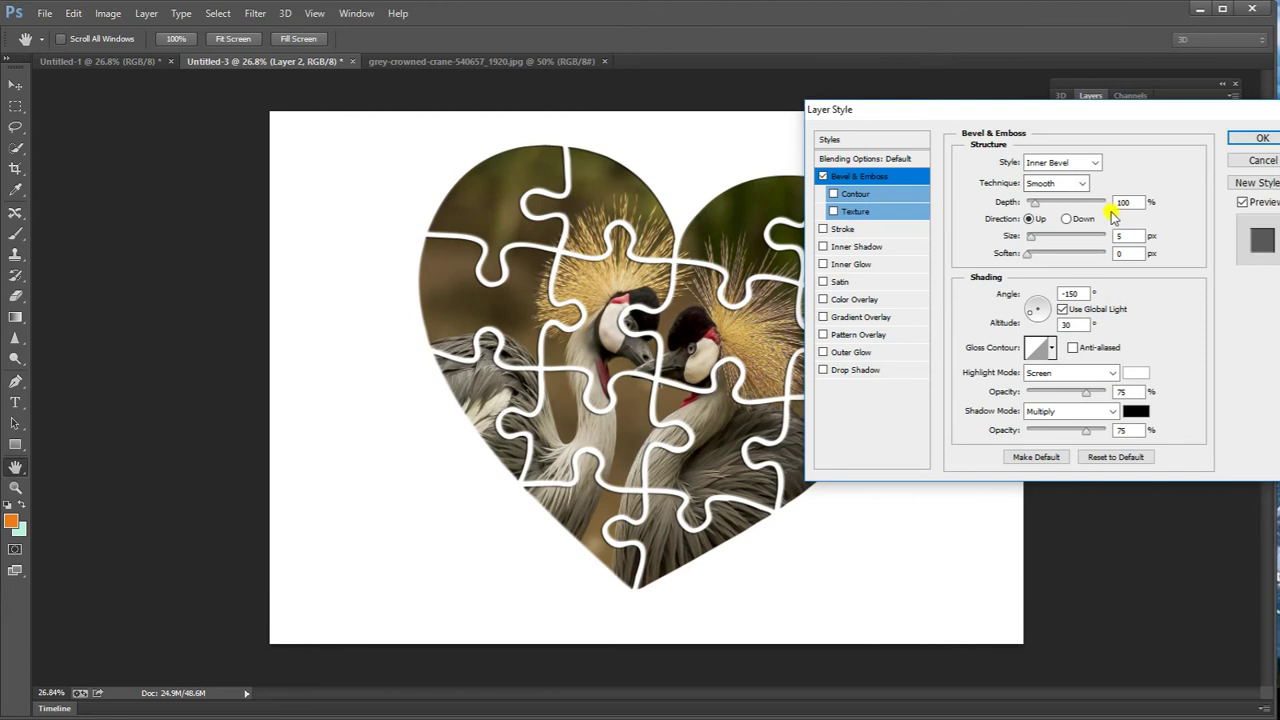
mouse_move(1031, 206)
left_mouse_down()
mouse_move(1092, 196)
mouse_move(1075, 200)
left_mouse_up()
left_click(1068, 218)
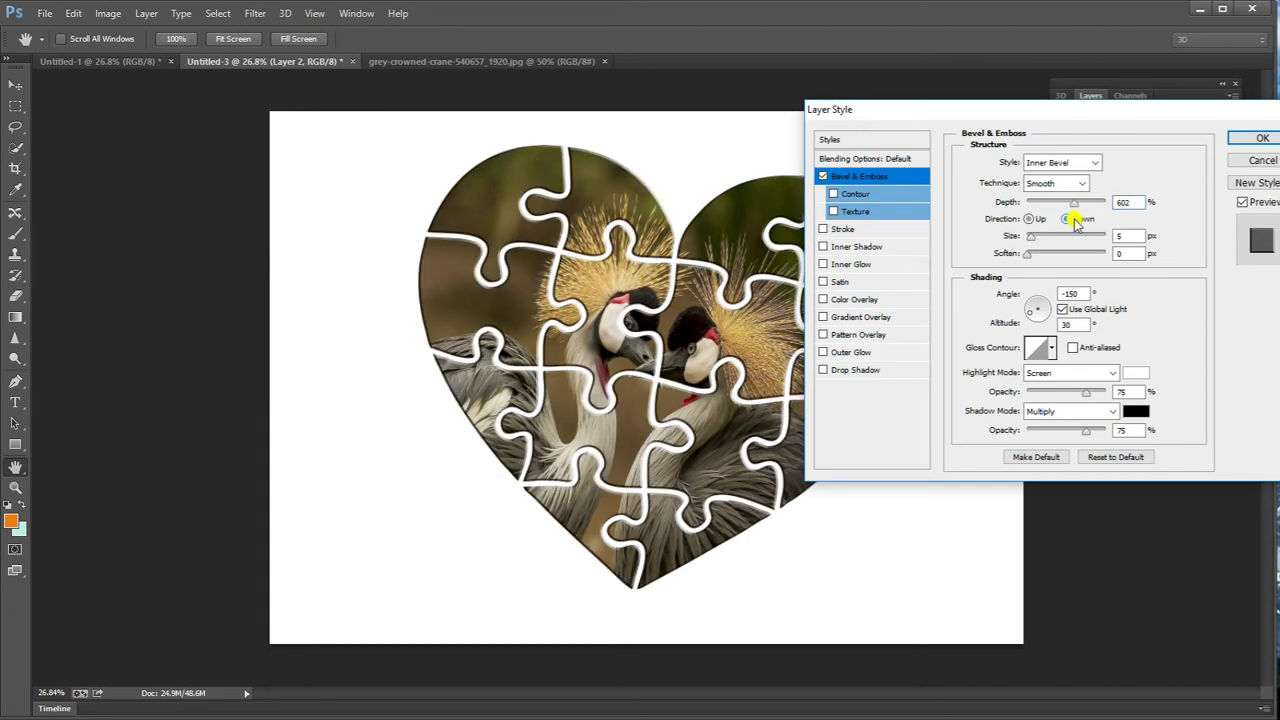
mouse_move(1077, 219)
left_click(1029, 218)
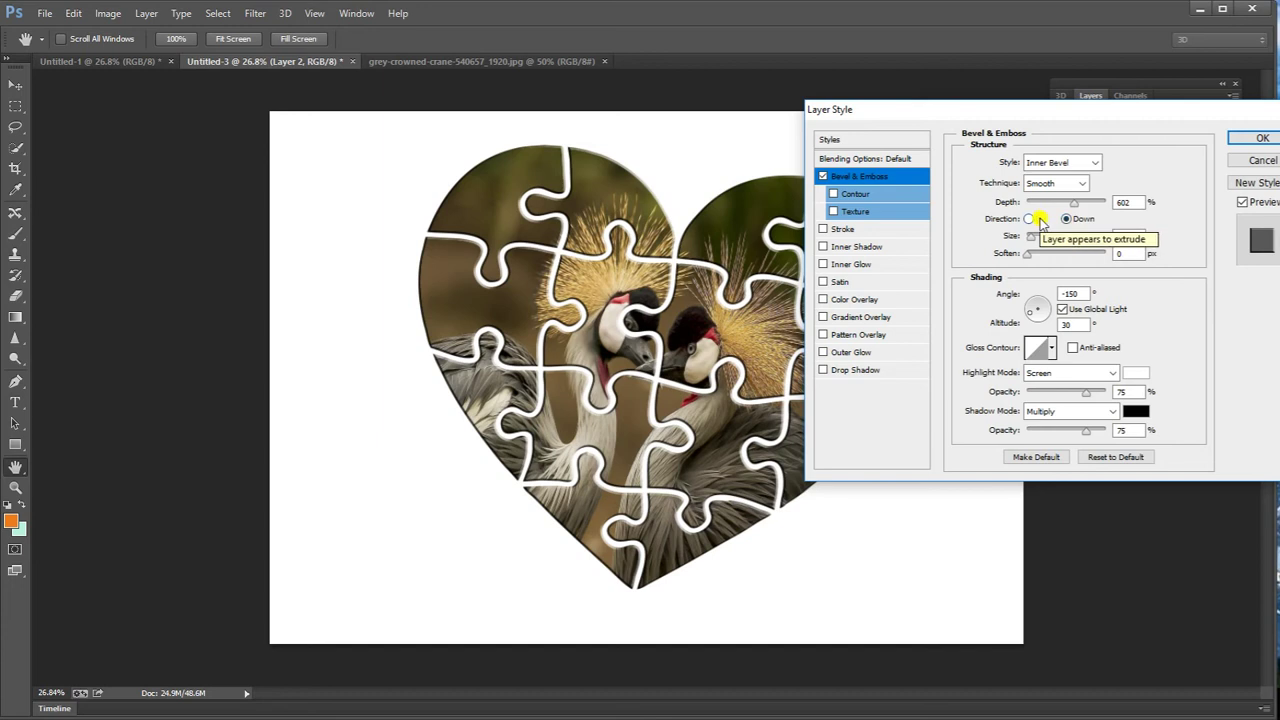
mouse_move(1031, 236)
left_mouse_down()
mouse_move(1048, 235)
mouse_move(1037, 235)
left_mouse_up()
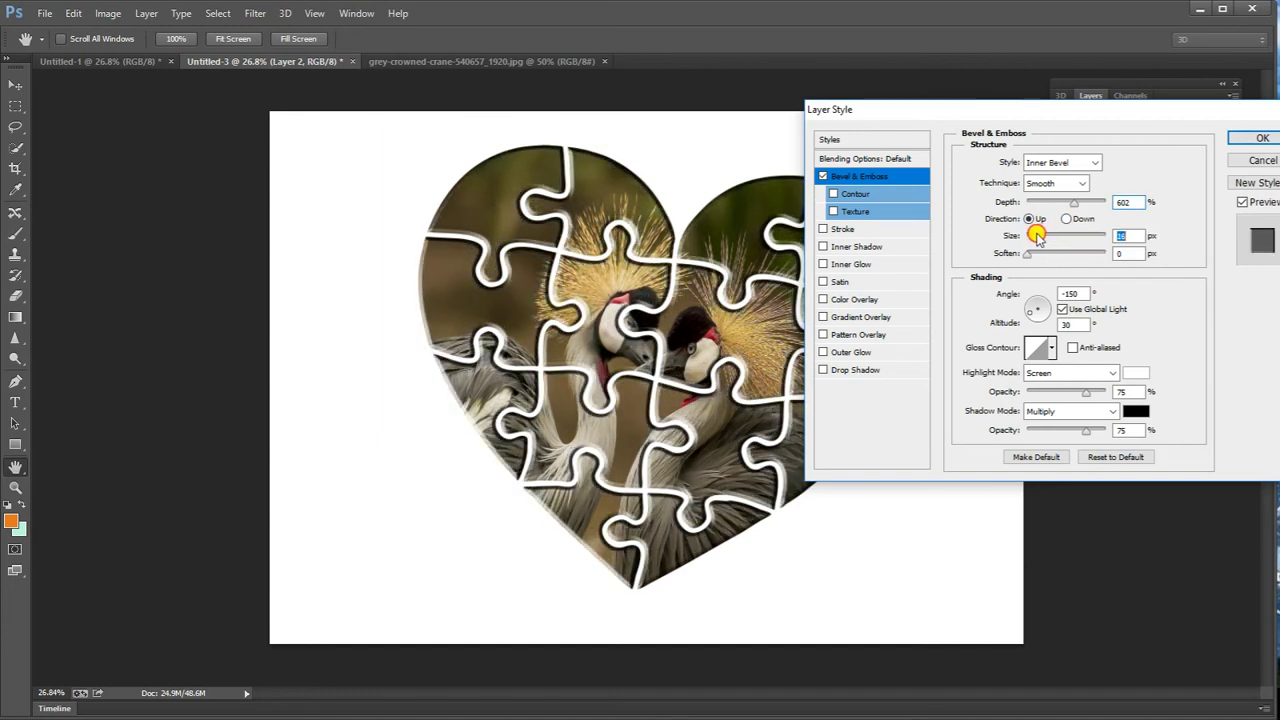
mouse_move(1038, 236)
left_mouse_down()
mouse_move(1080, 237)
mouse_move(1038, 236)
left_mouse_up()
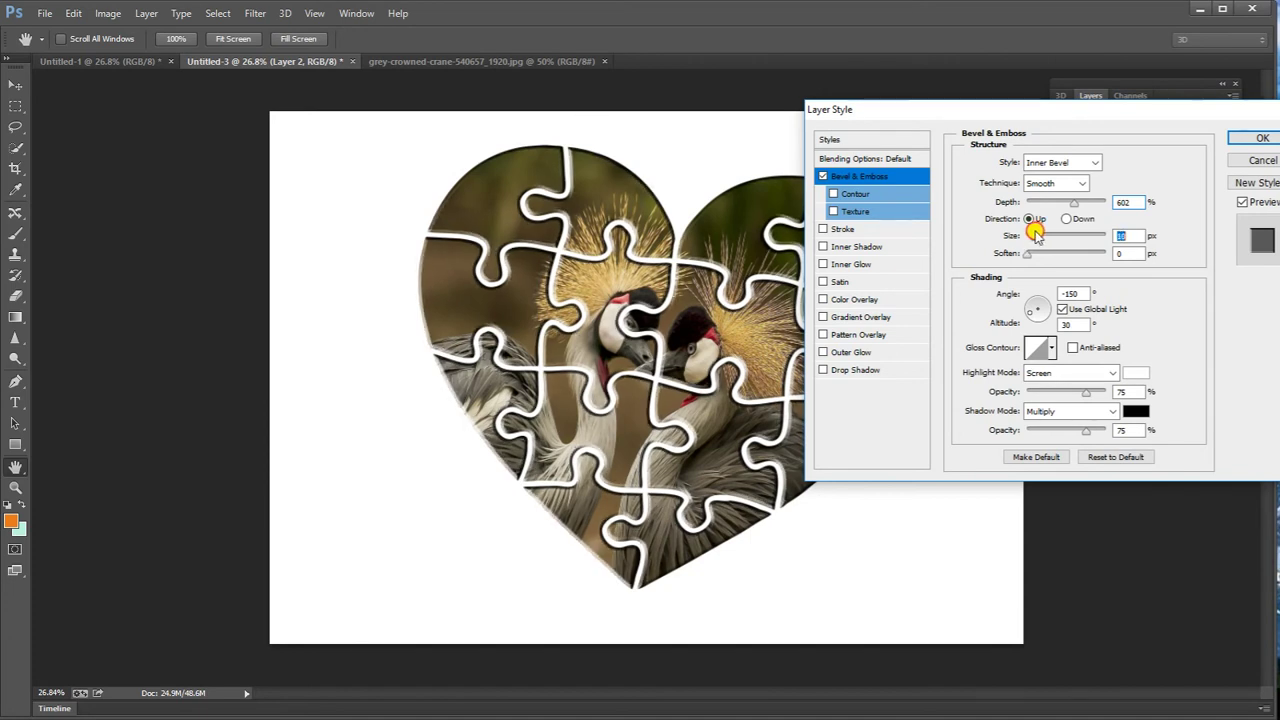
left_click_drag(1029, 255, 1085, 253)
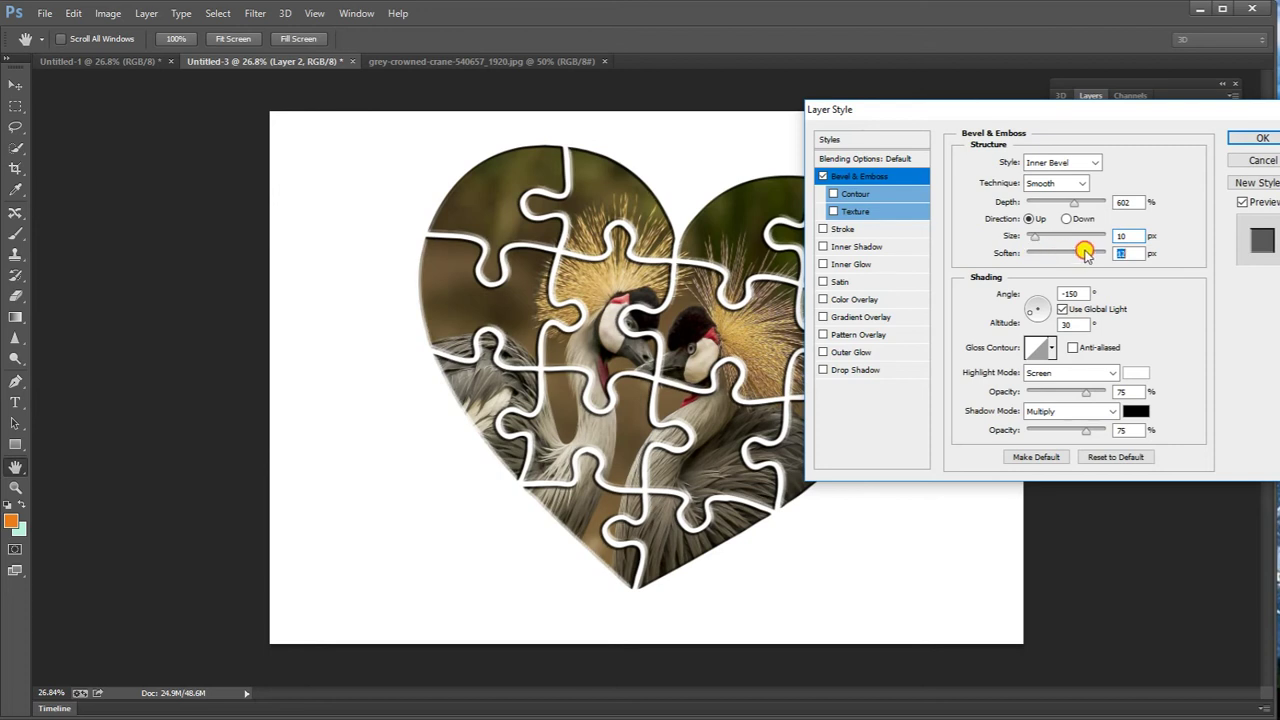
left_click(1073, 115)
left_click_drag(1077, 120, 1075, 327)
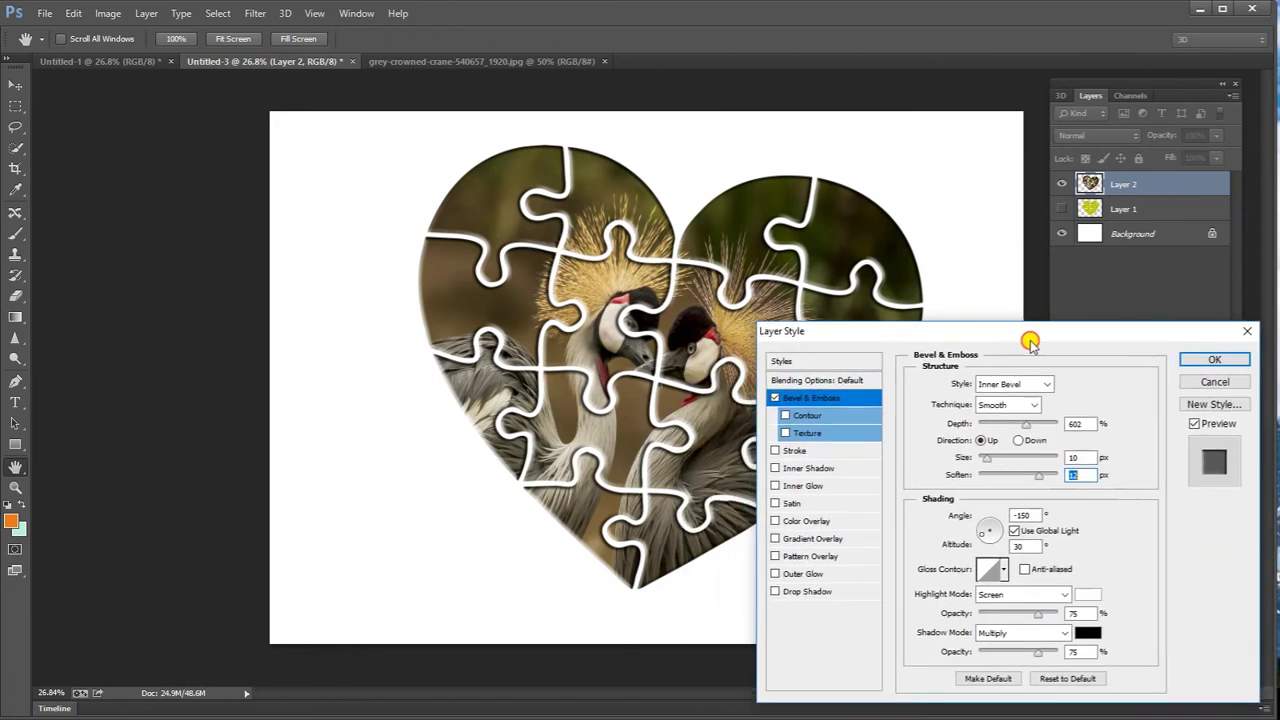
left_click(1229, 342)
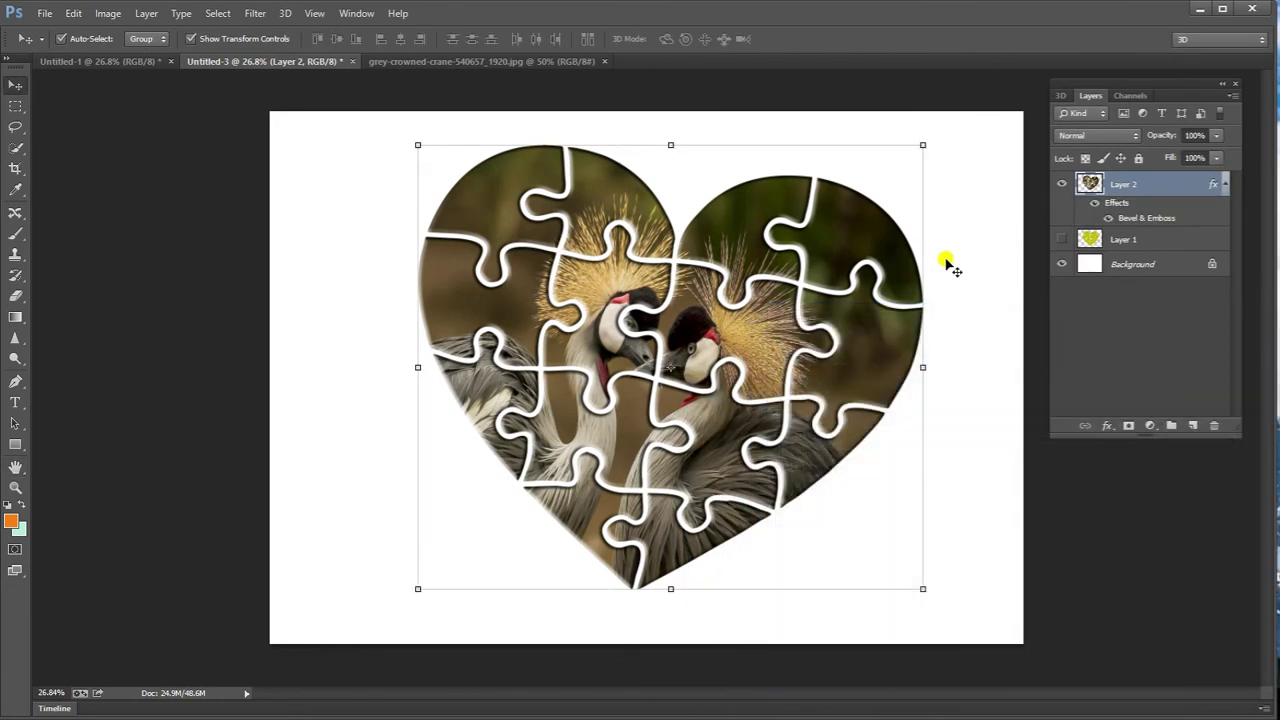
Add a drop shadow to the puzzle heart layer, offset left at about 57% opacity.
left_click(876, 352)
left_click(1104, 426)
left_click(1110, 618)
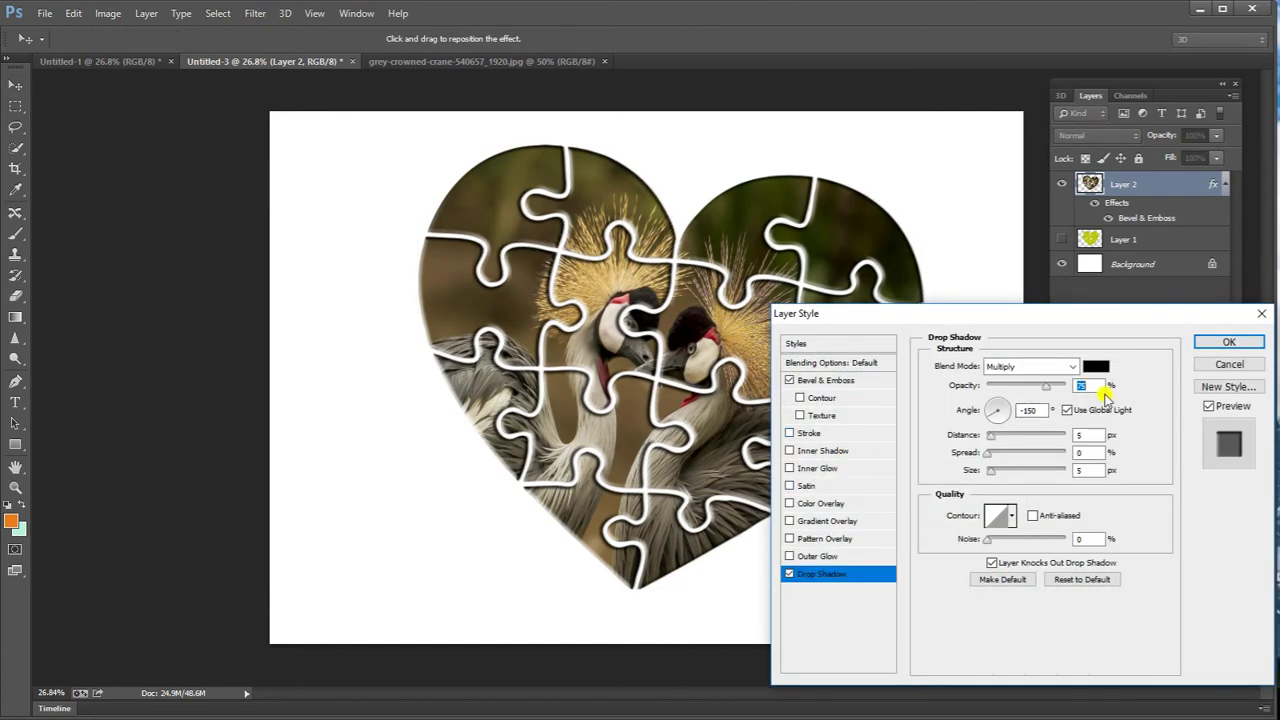
left_click_drag(1048, 392, 1070, 390)
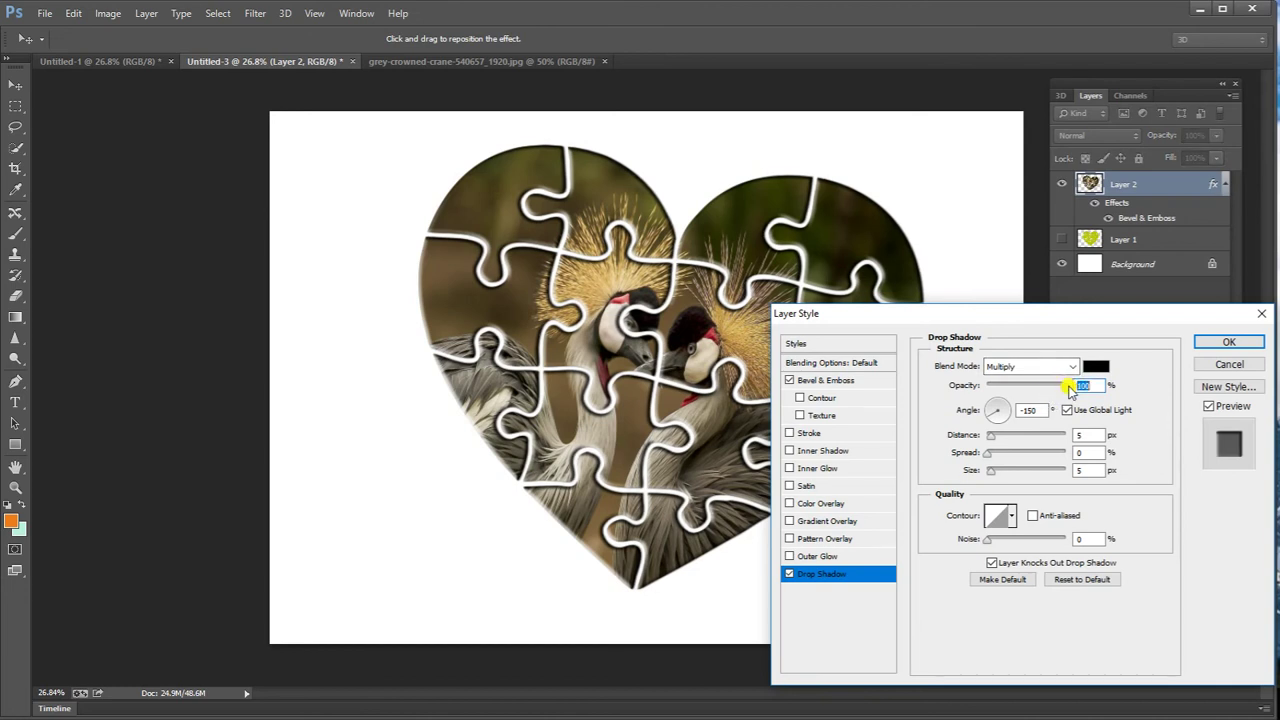
left_click_drag(682, 340, 676, 340)
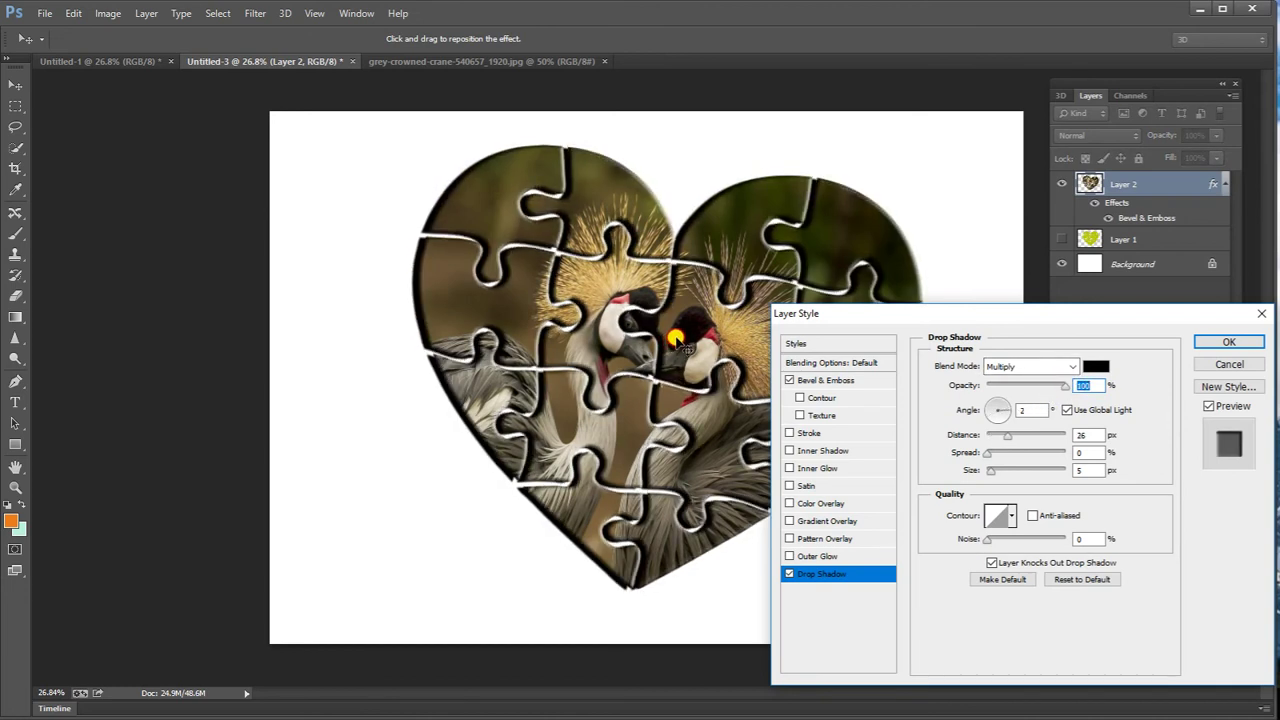
left_click_drag(1062, 386, 1029, 386)
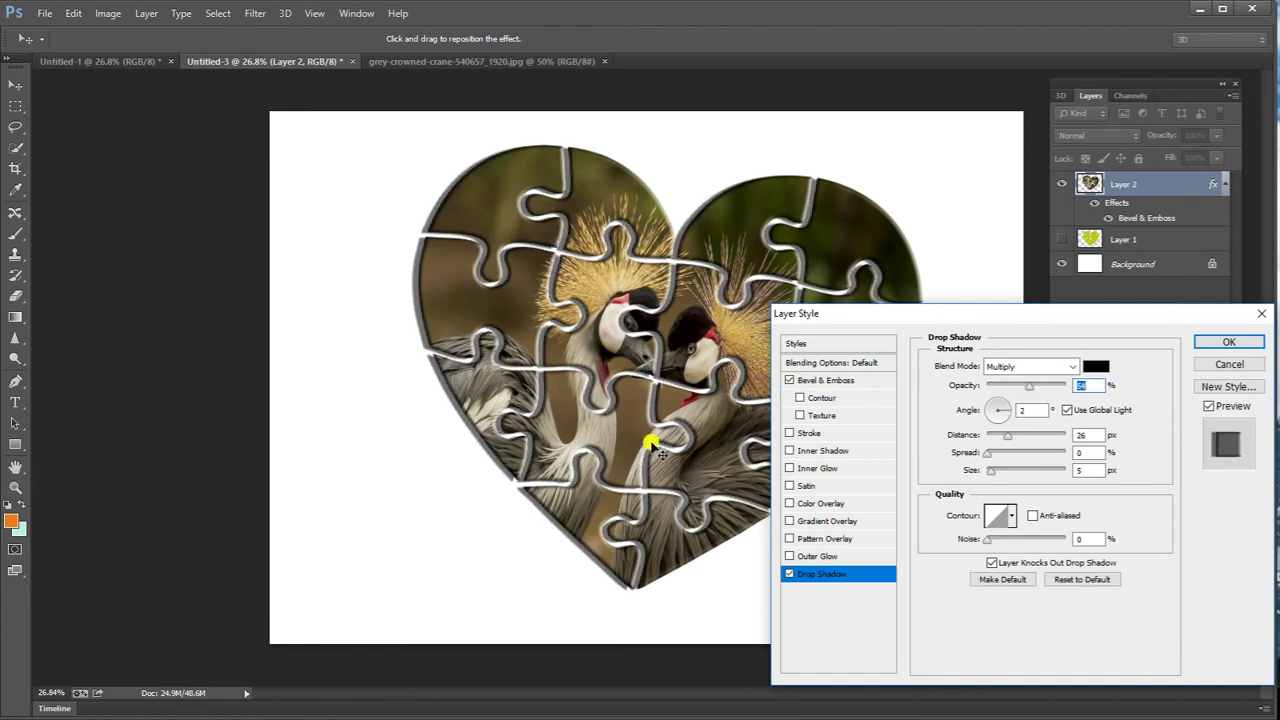
Fine-tune the shadow's opacity and position, apply it, and hide Layer 2.
left_click_drag(618, 473, 627, 478)
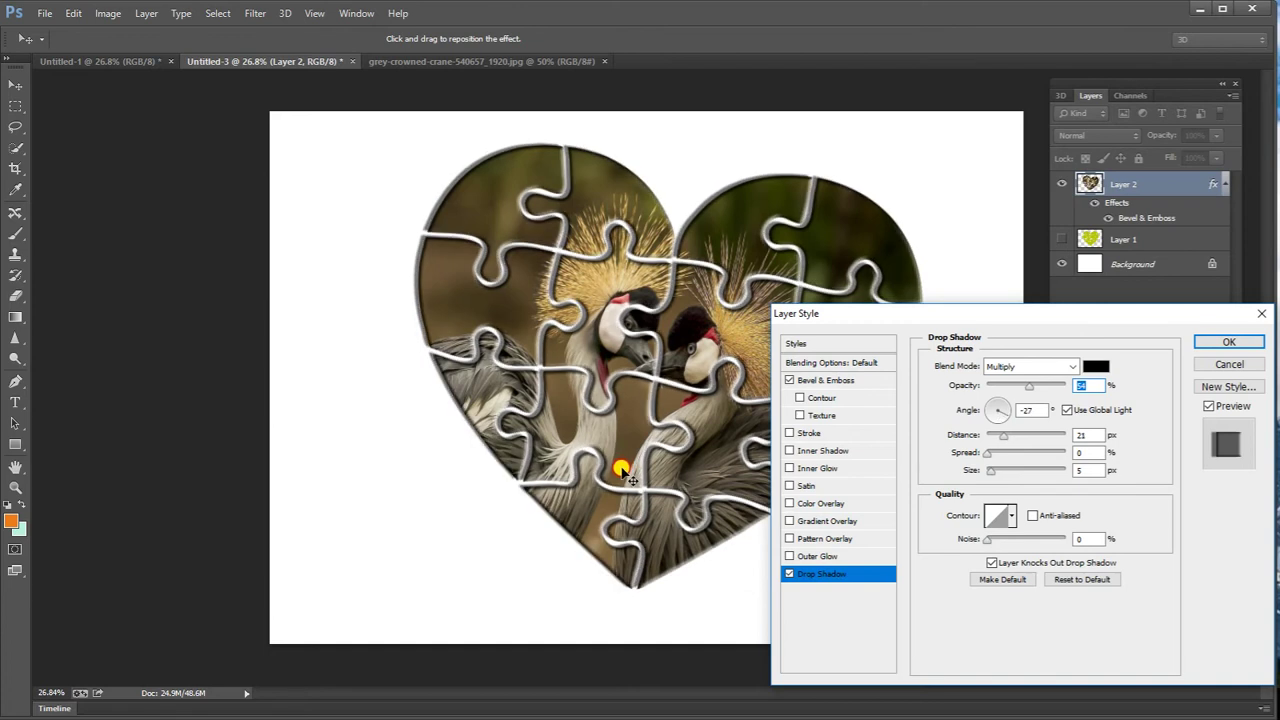
left_click_drag(1031, 386, 1012, 387)
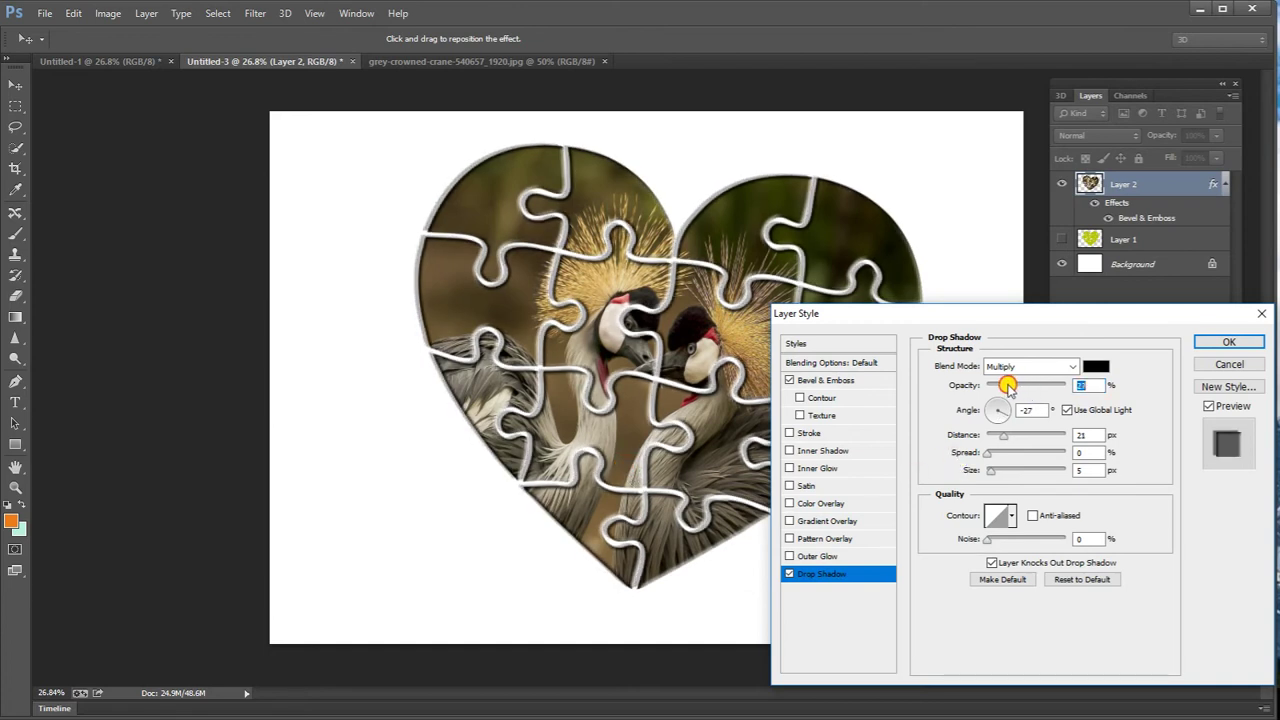
mouse_move(632, 427)
left_mouse_down()
mouse_move(622, 422)
mouse_move(631, 427)
left_mouse_up()
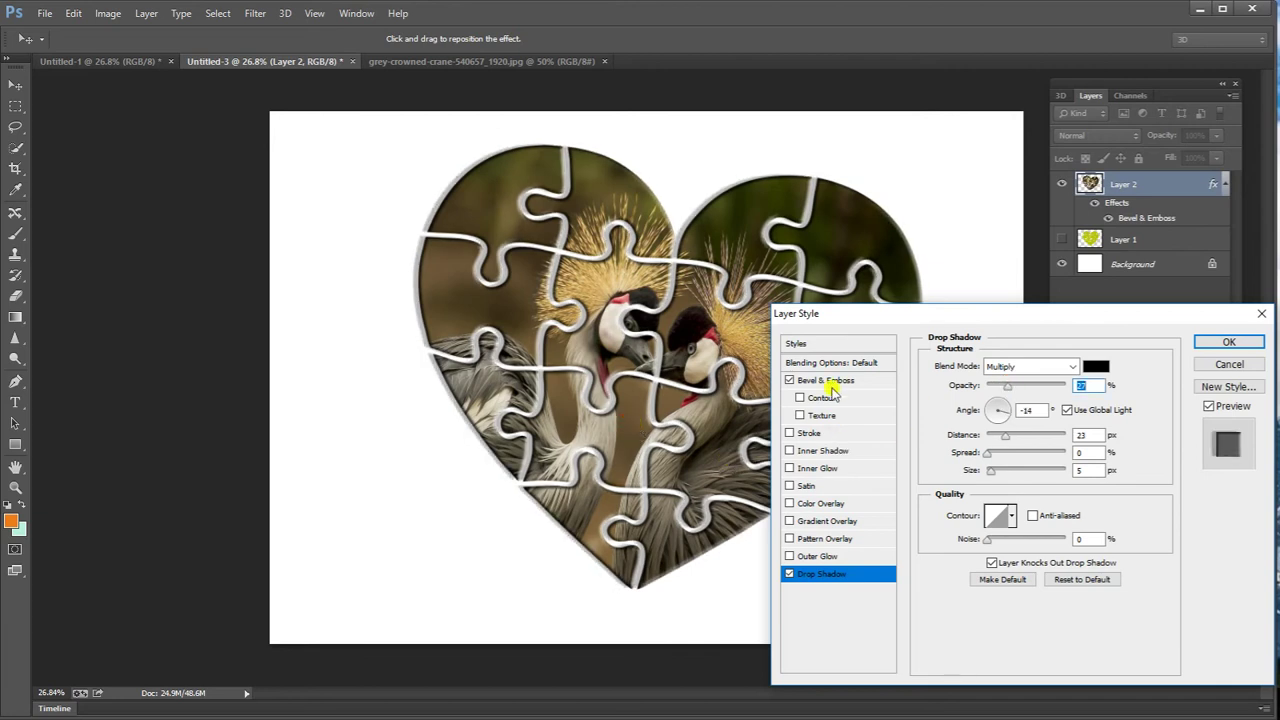
left_click(1215, 342)
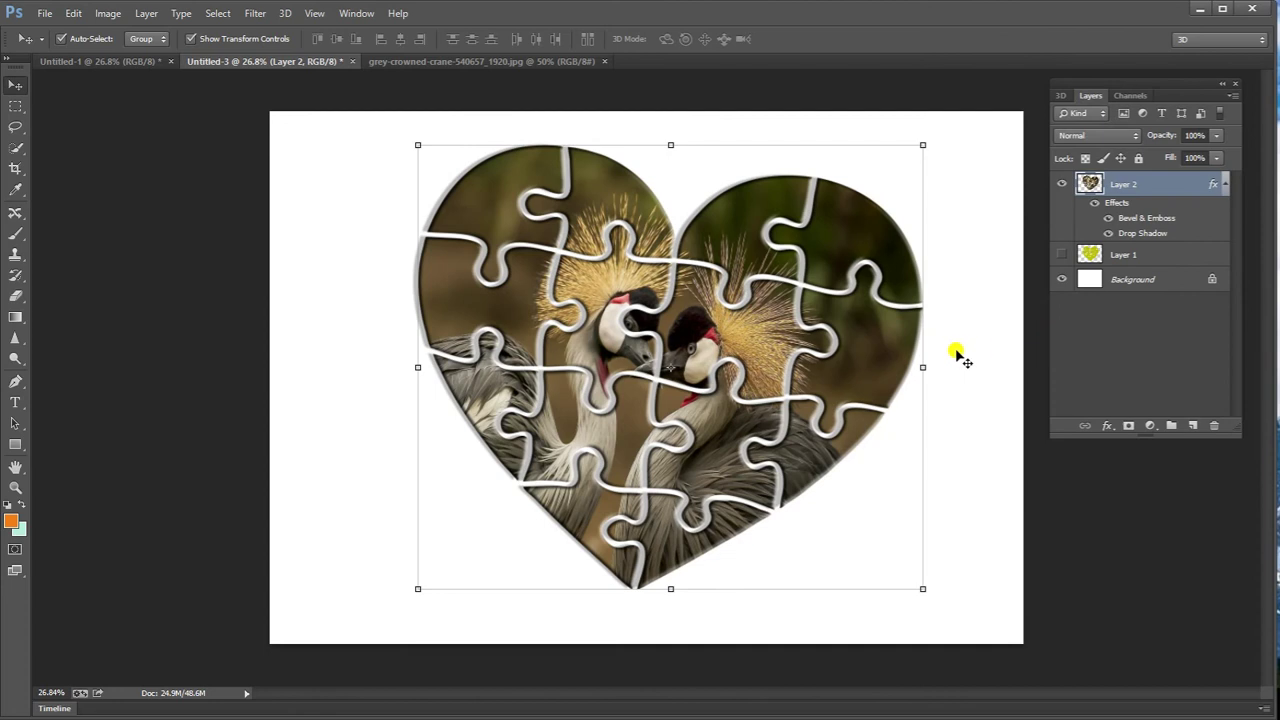
left_click(325, 292)
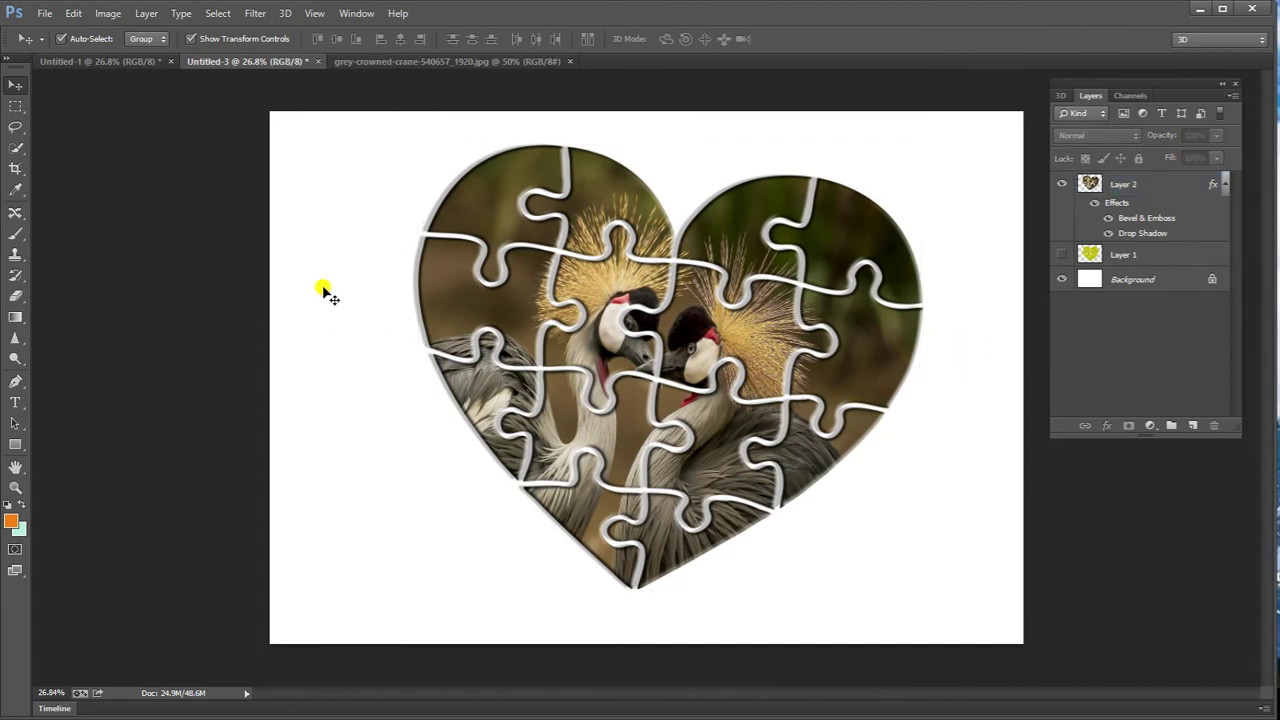
left_click(1061, 183)
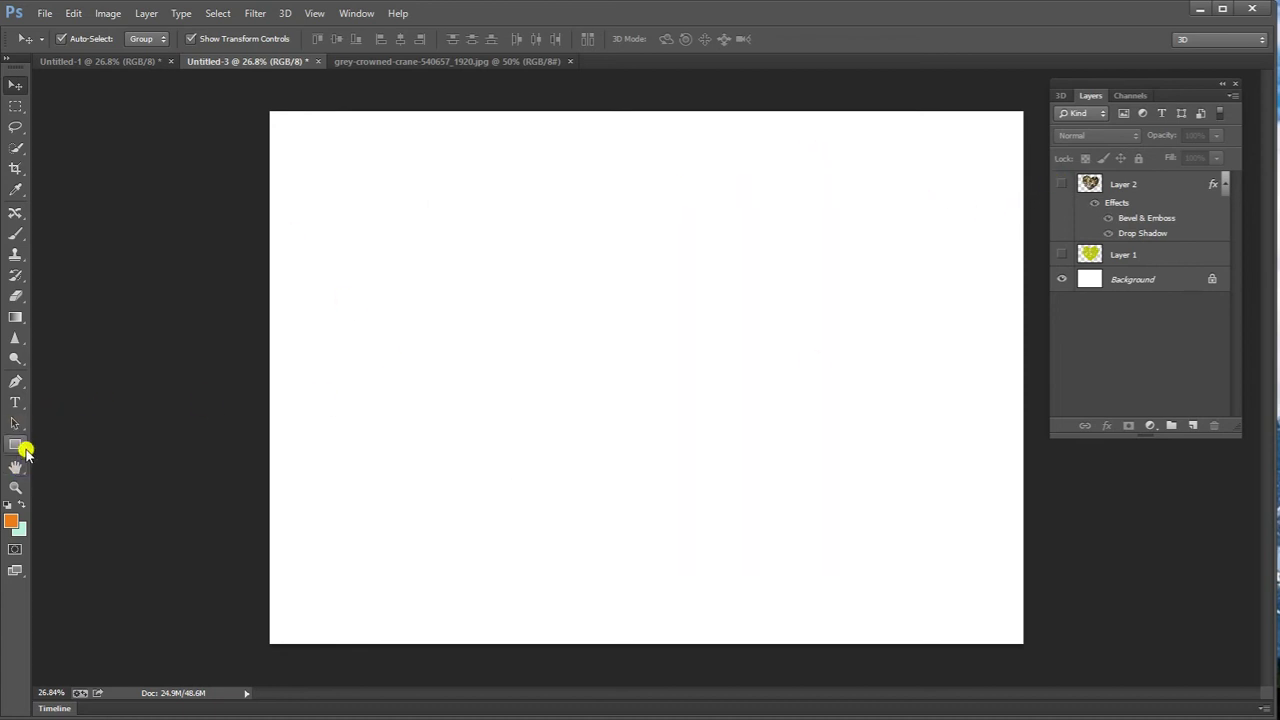
Draw a rectangle spanning the entire canvas and switch its fill to a gradient.
left_click(24, 450)
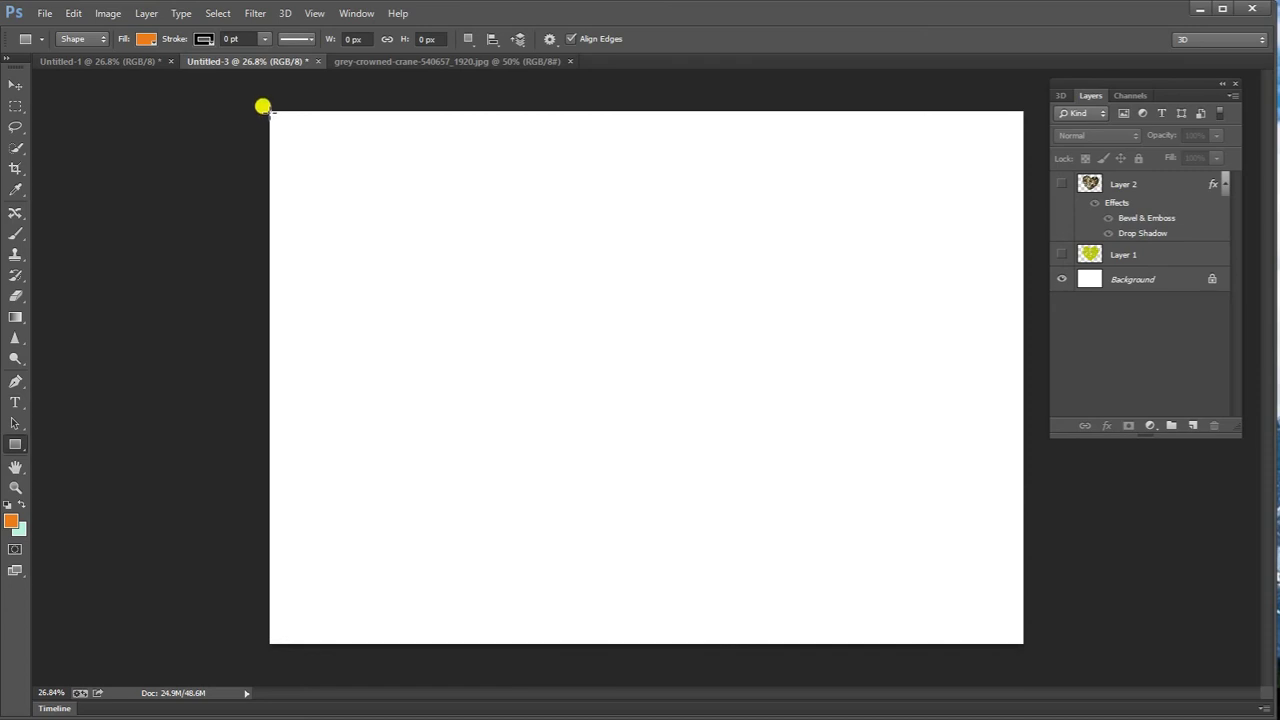
left_click_drag(262, 102, 996, 637)
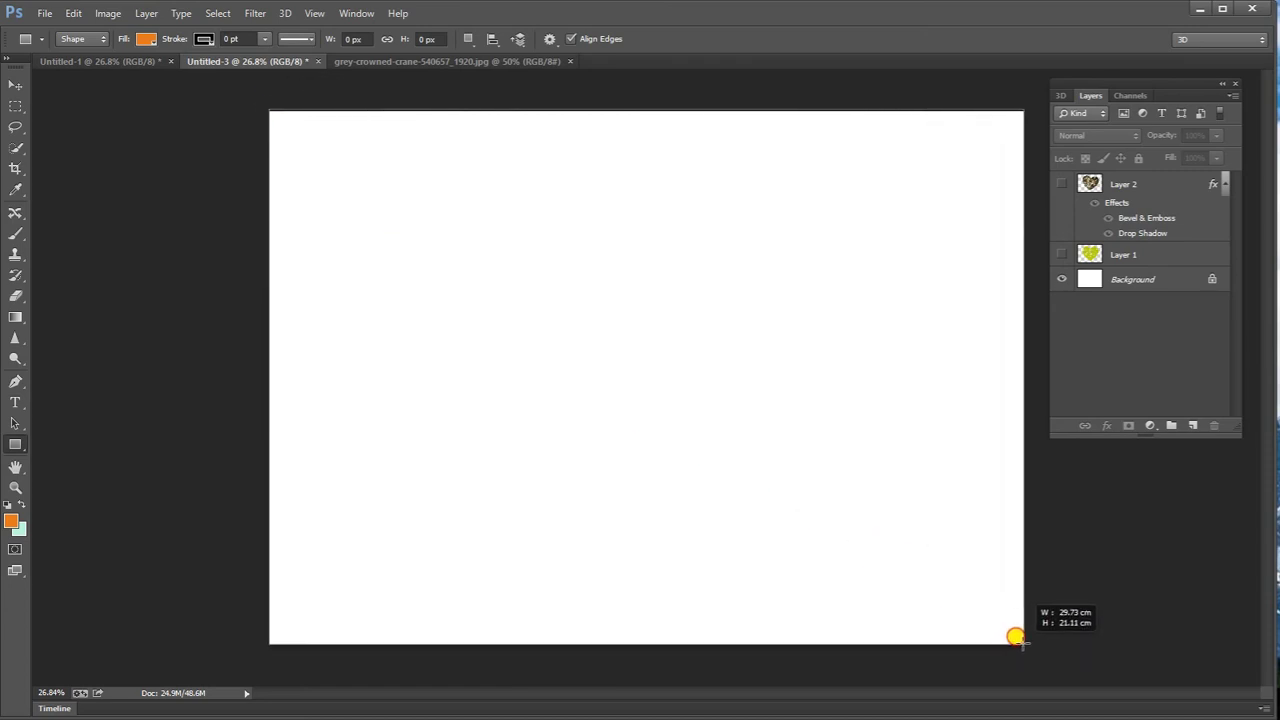
left_click_drag(996, 637, 1022, 643)
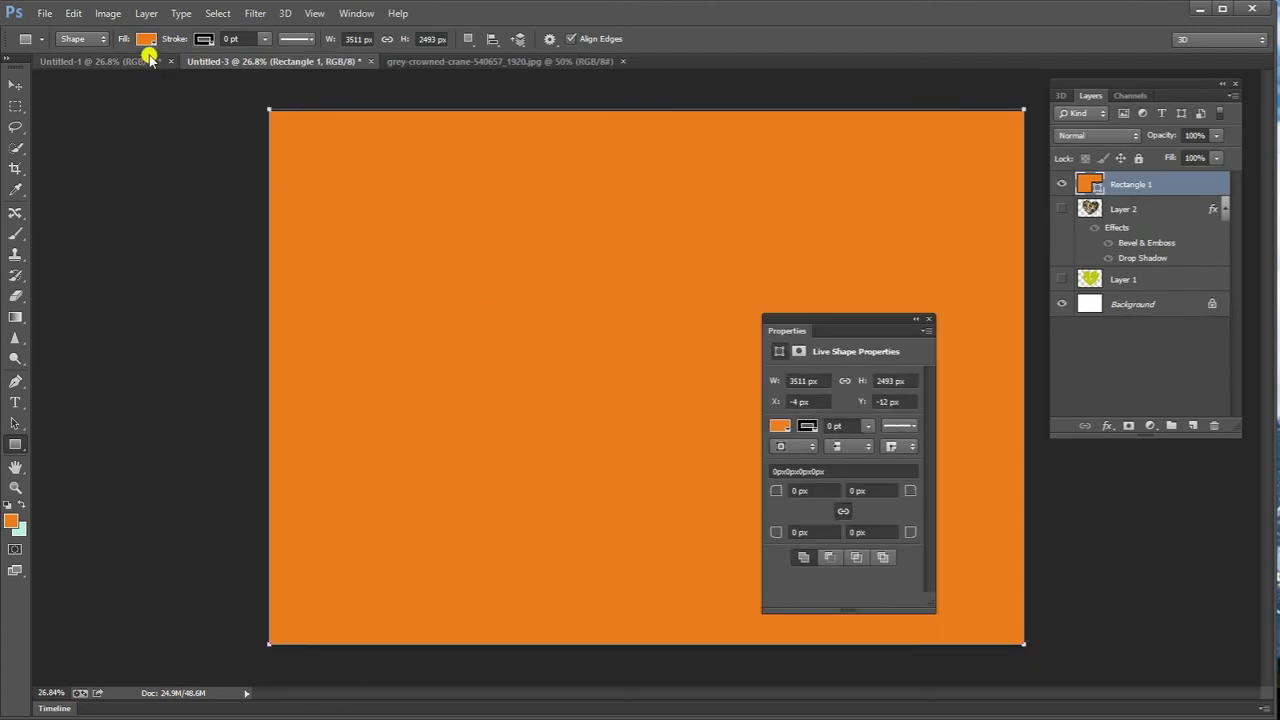
left_click(146, 39)
left_click(139, 74)
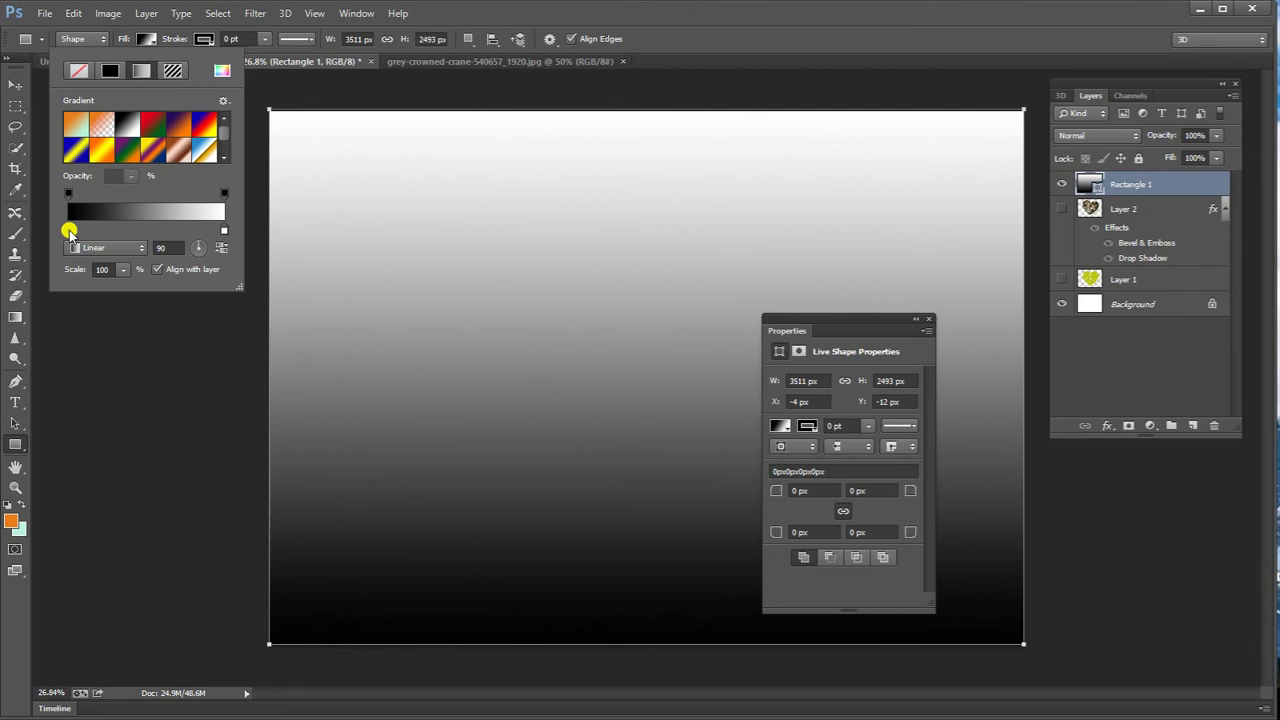
Make the rectangle's gradient radial, reversed to a white centre, at a -32° angle.
left_click(140, 248)
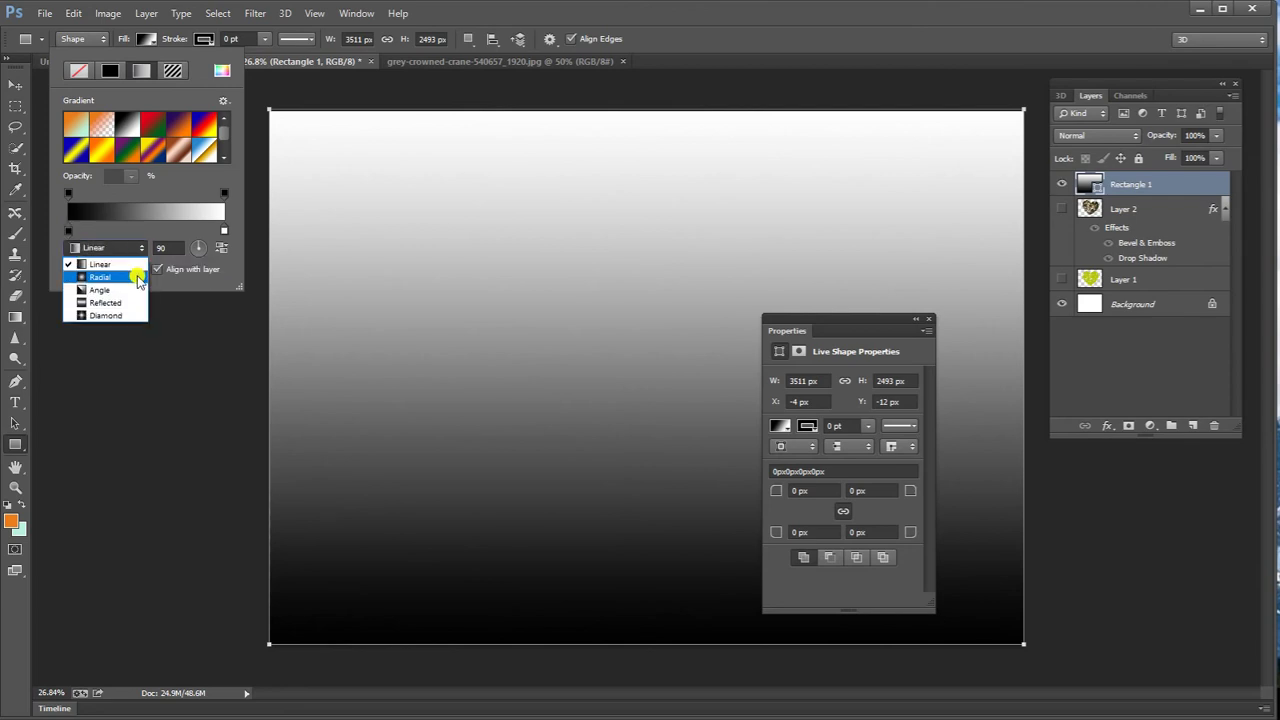
left_click(135, 280)
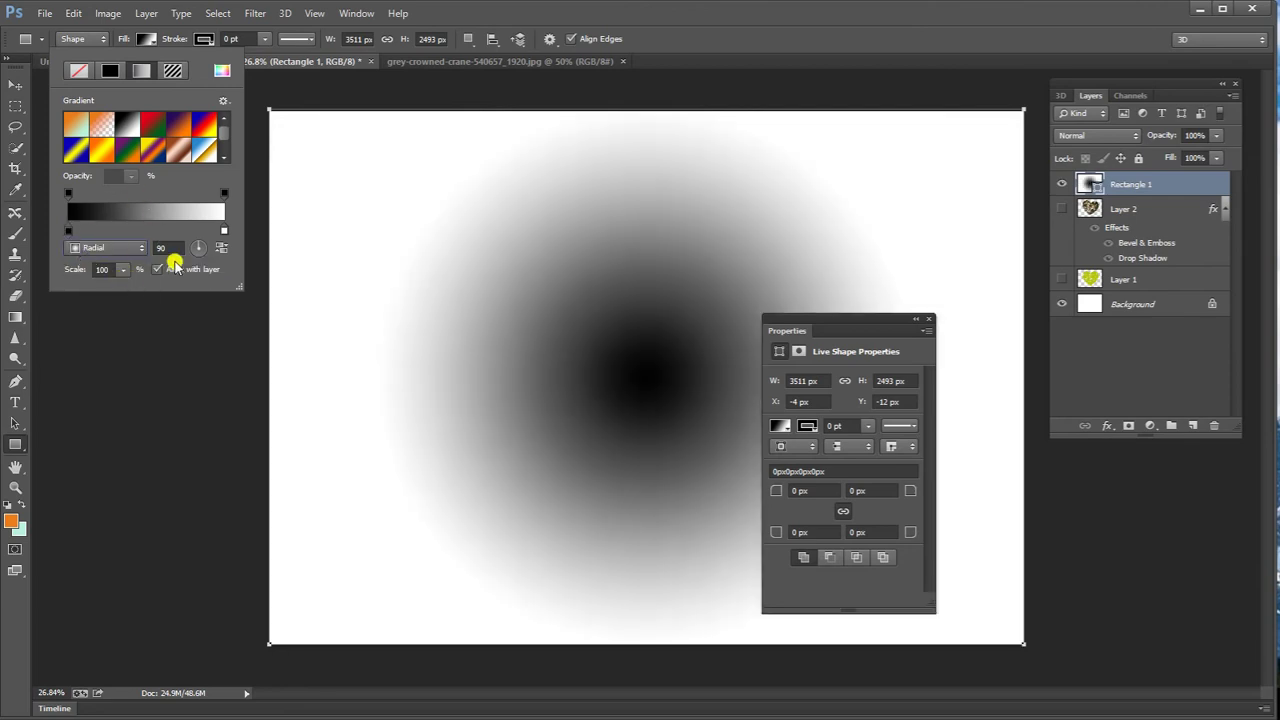
left_click(218, 249)
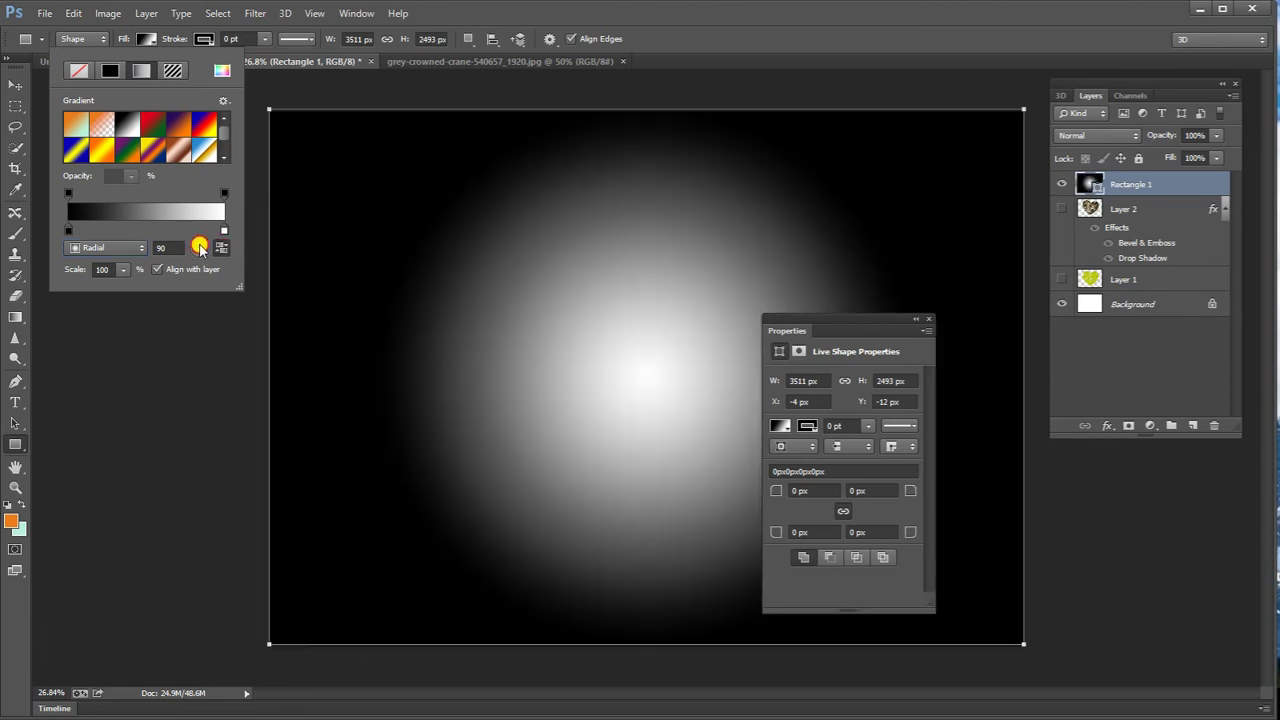
left_click(203, 247)
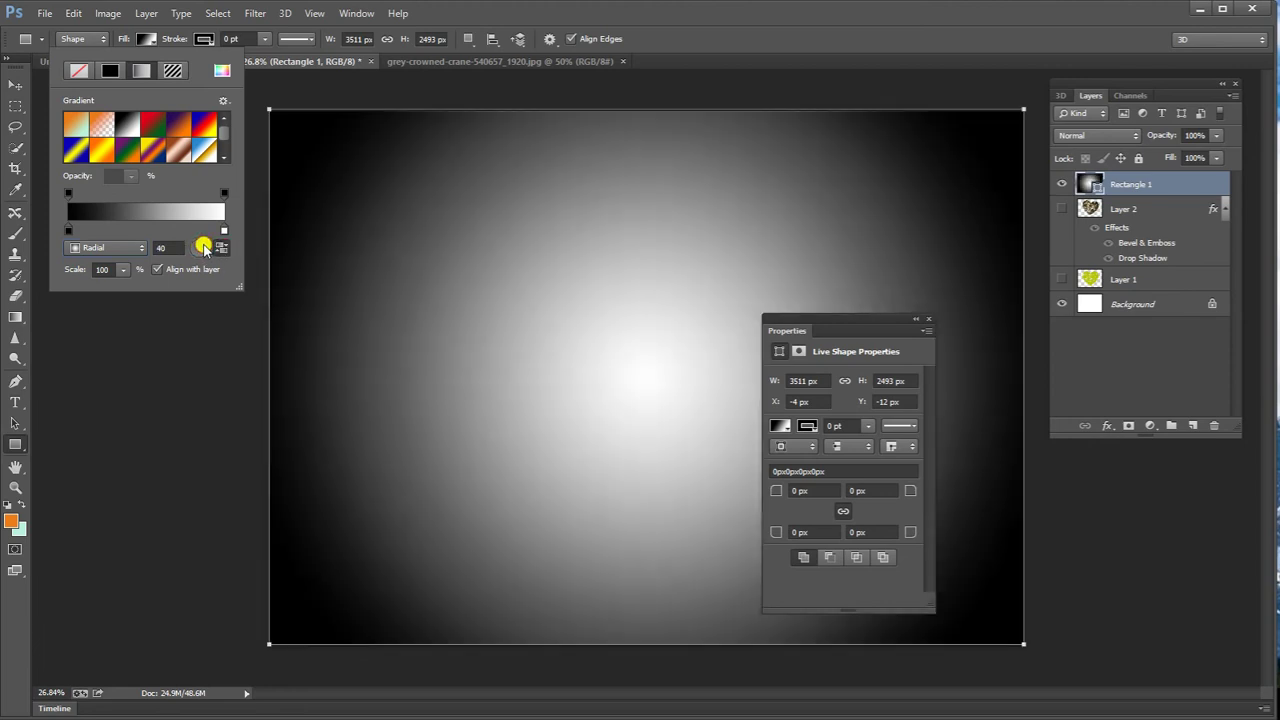
left_click_drag(204, 247, 203, 246)
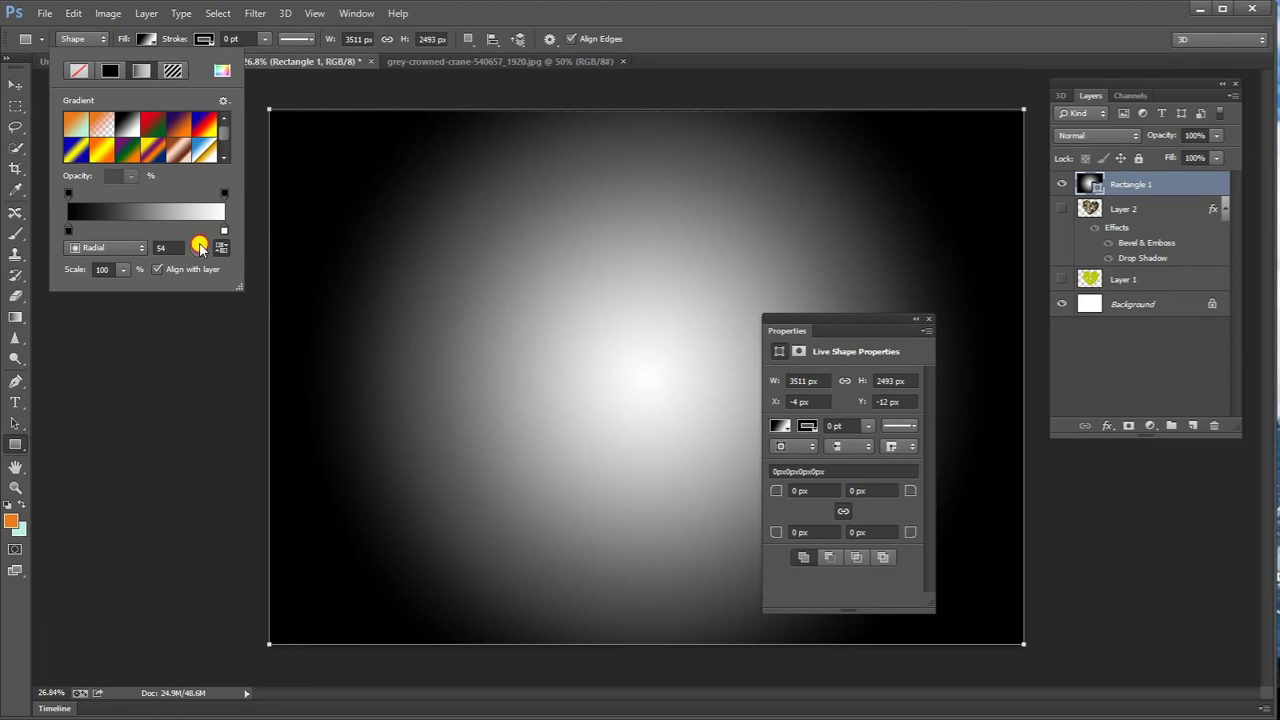
left_click_drag(203, 247, 207, 257)
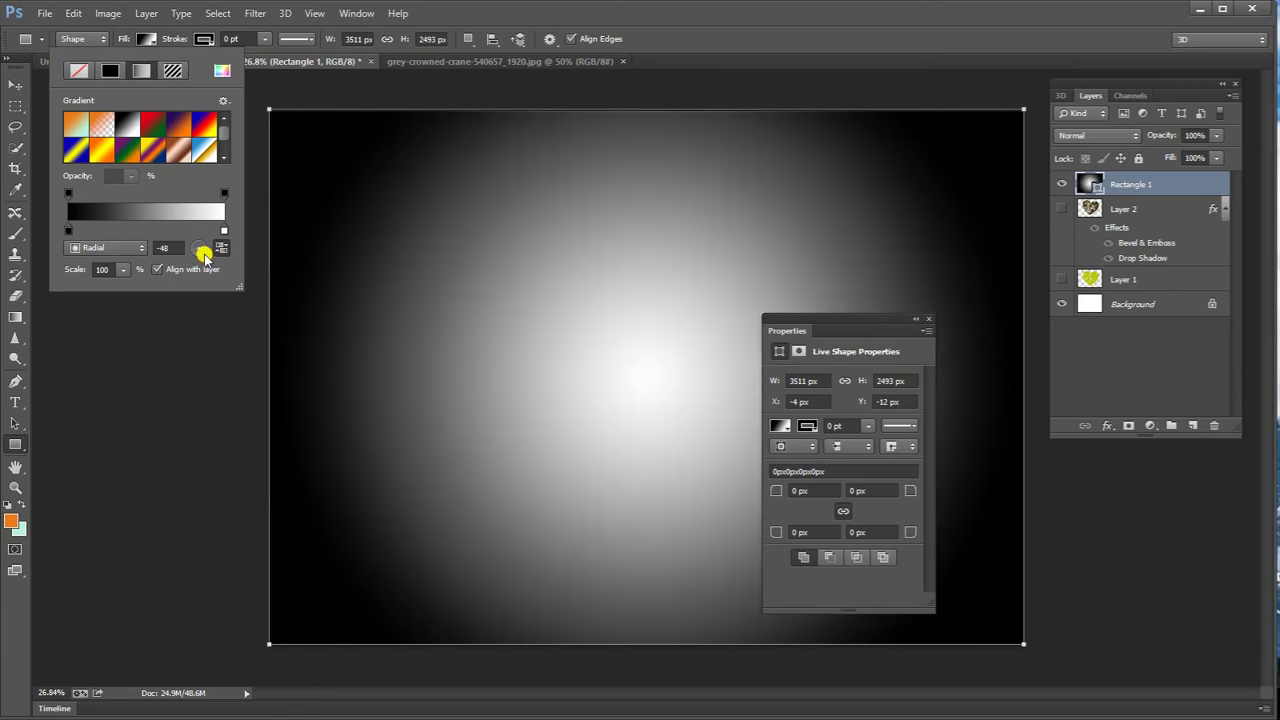
left_click_drag(205, 256, 205, 252)
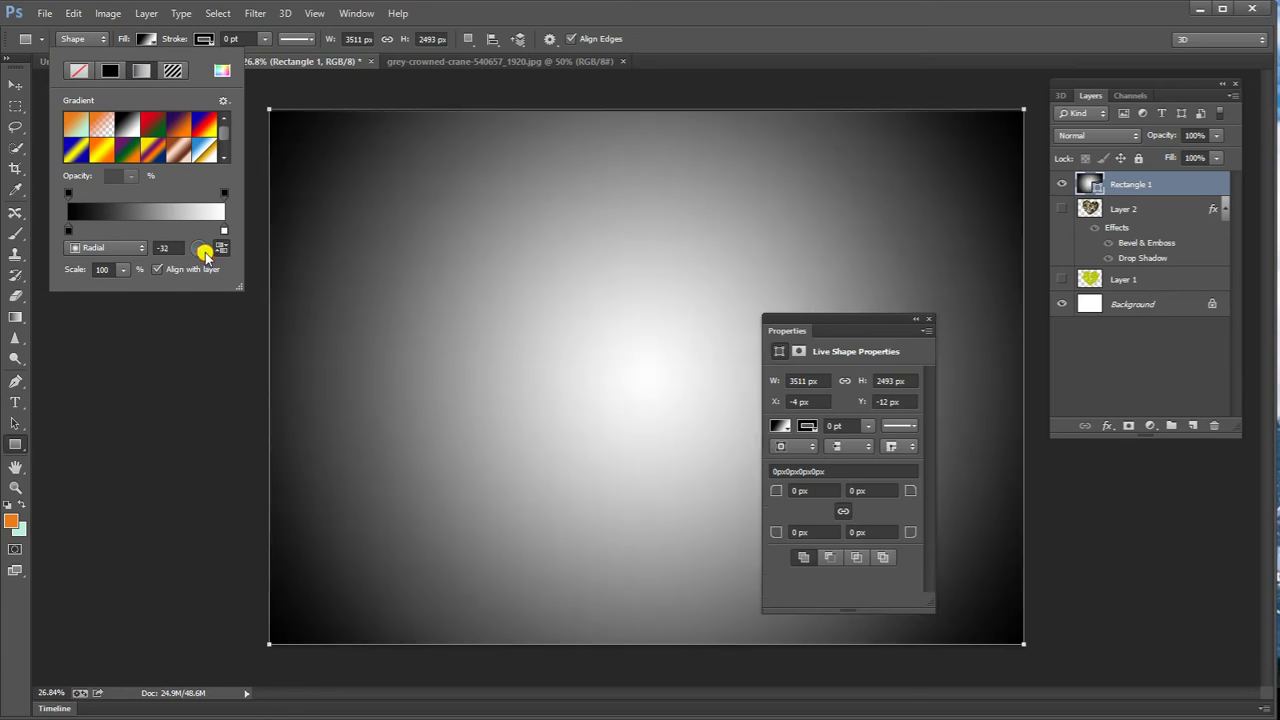
double_click(70, 229)
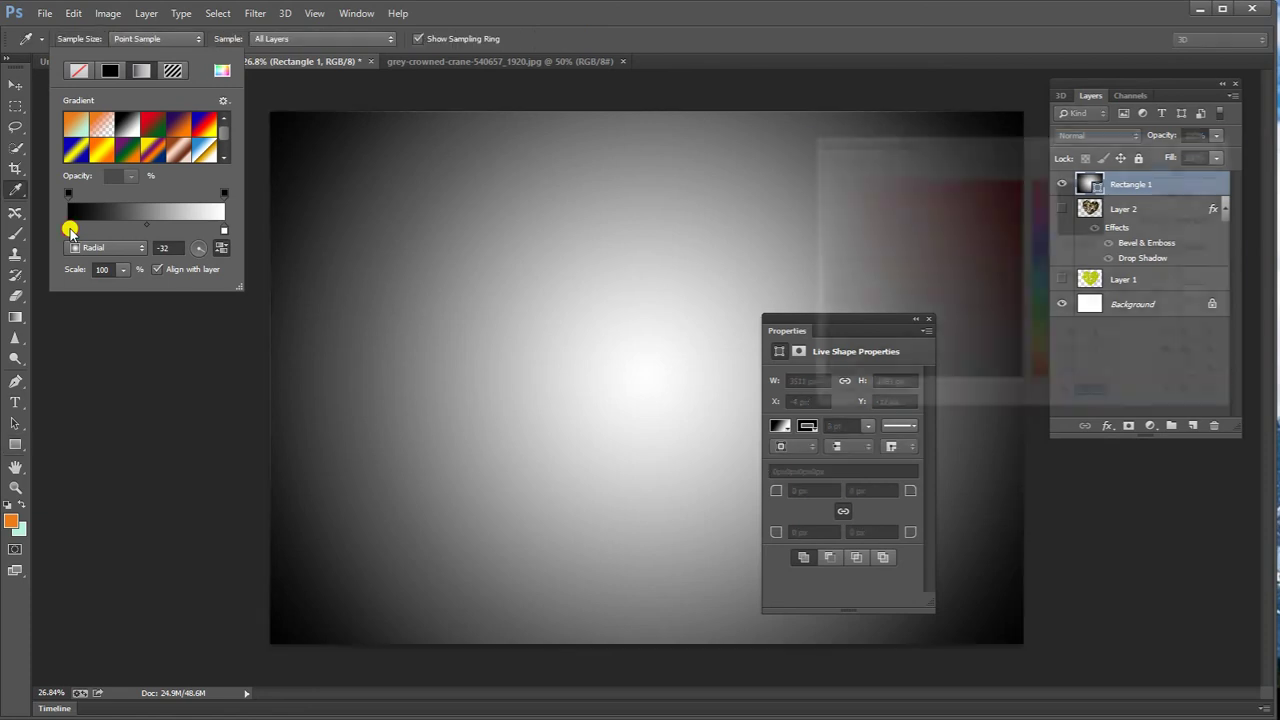
Set the gradient's outer colour stop to bright cyan #18e1da.
left_click(1043, 283)
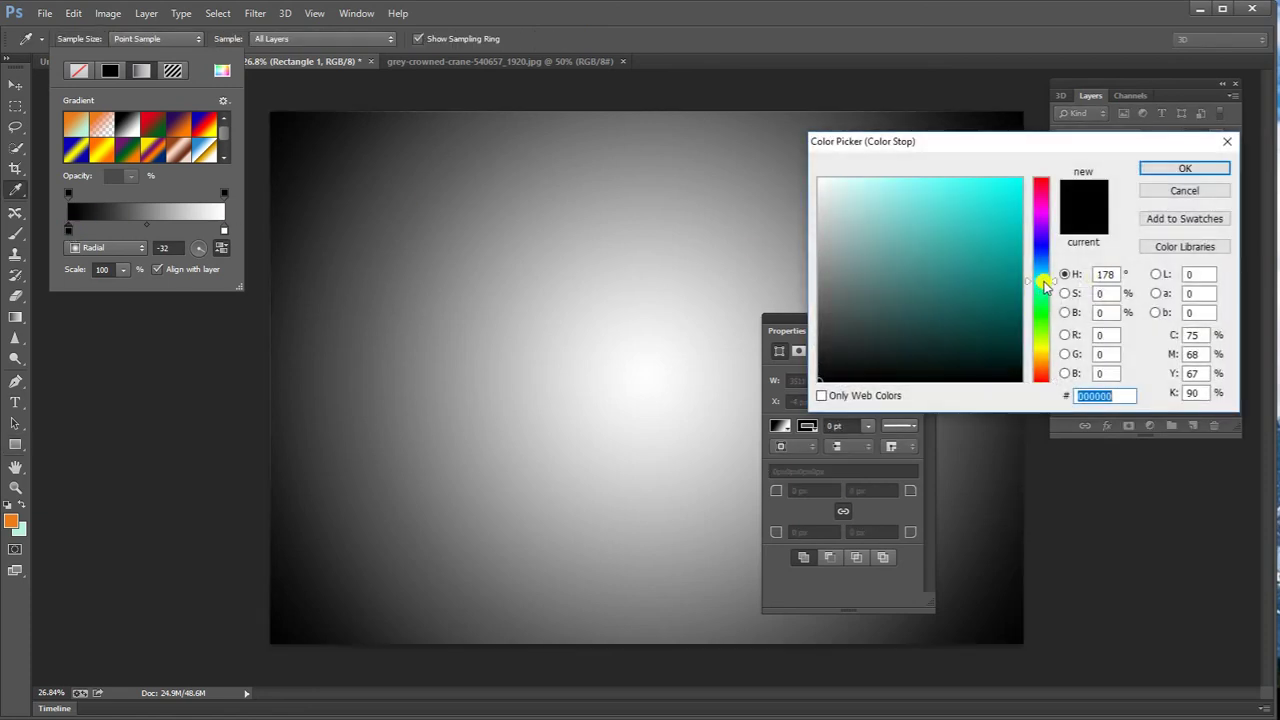
left_click_drag(988, 214, 995, 201)
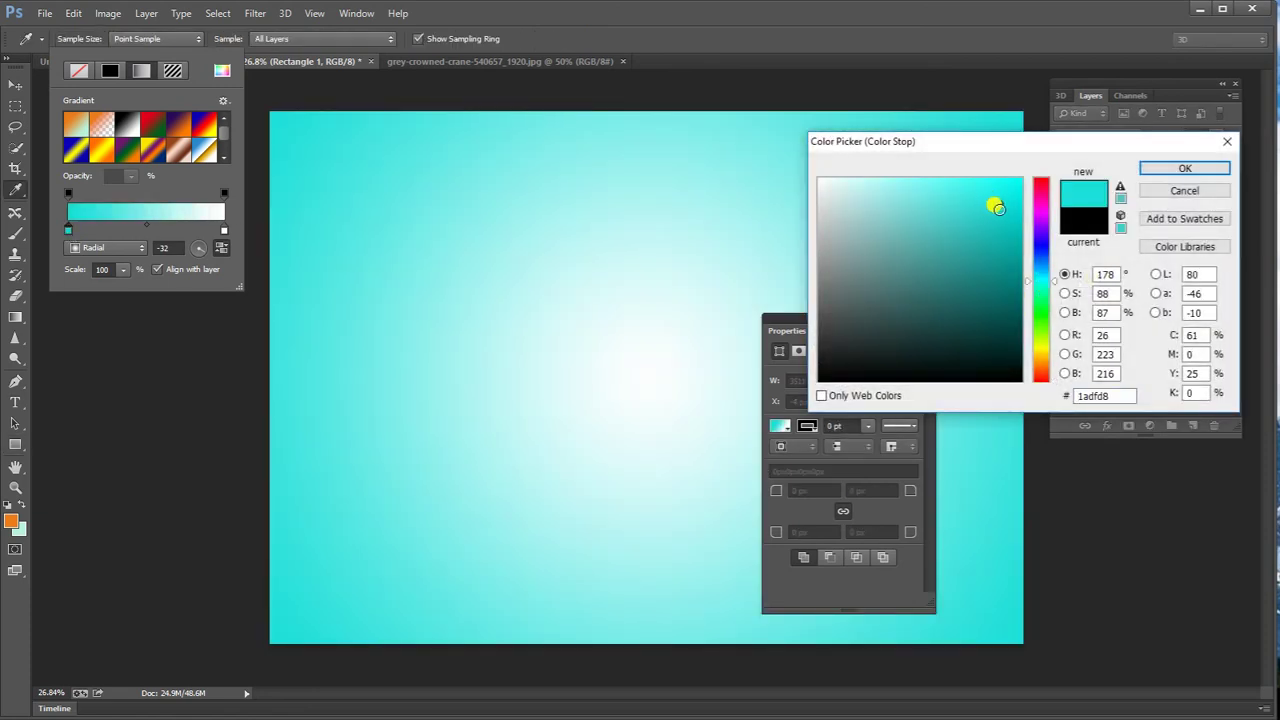
left_click(1009, 258)
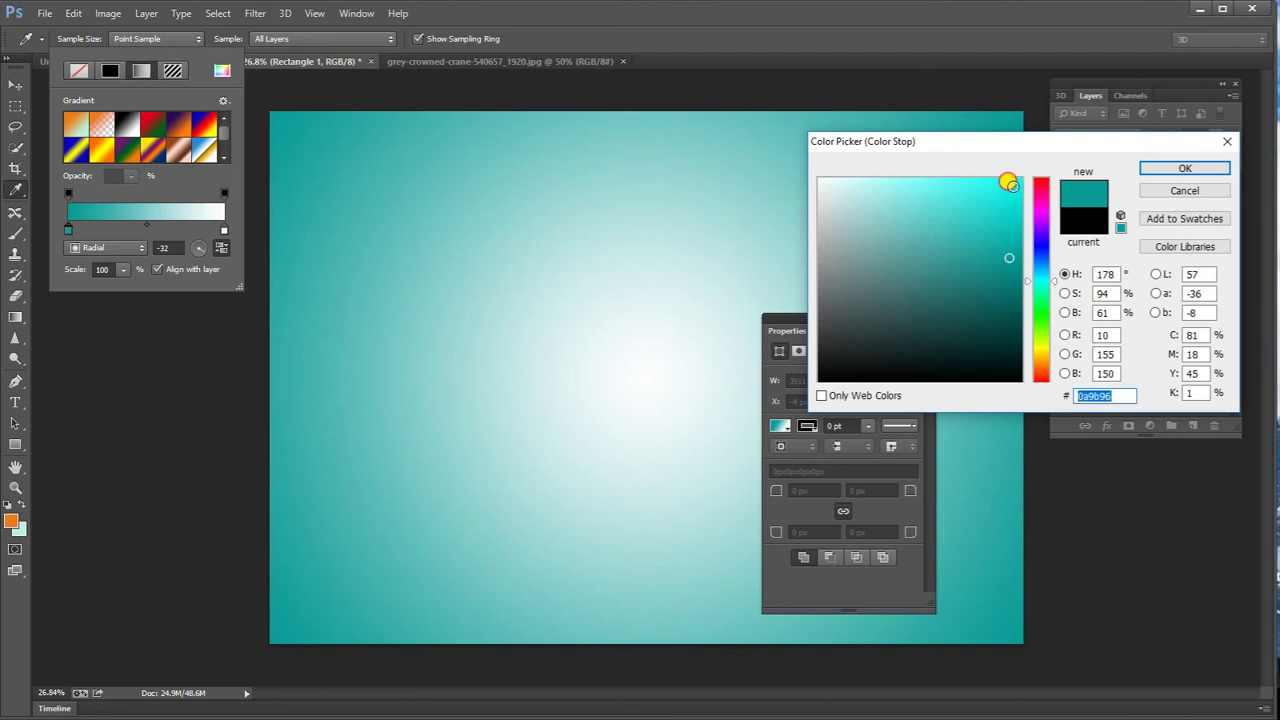
left_click(1012, 186)
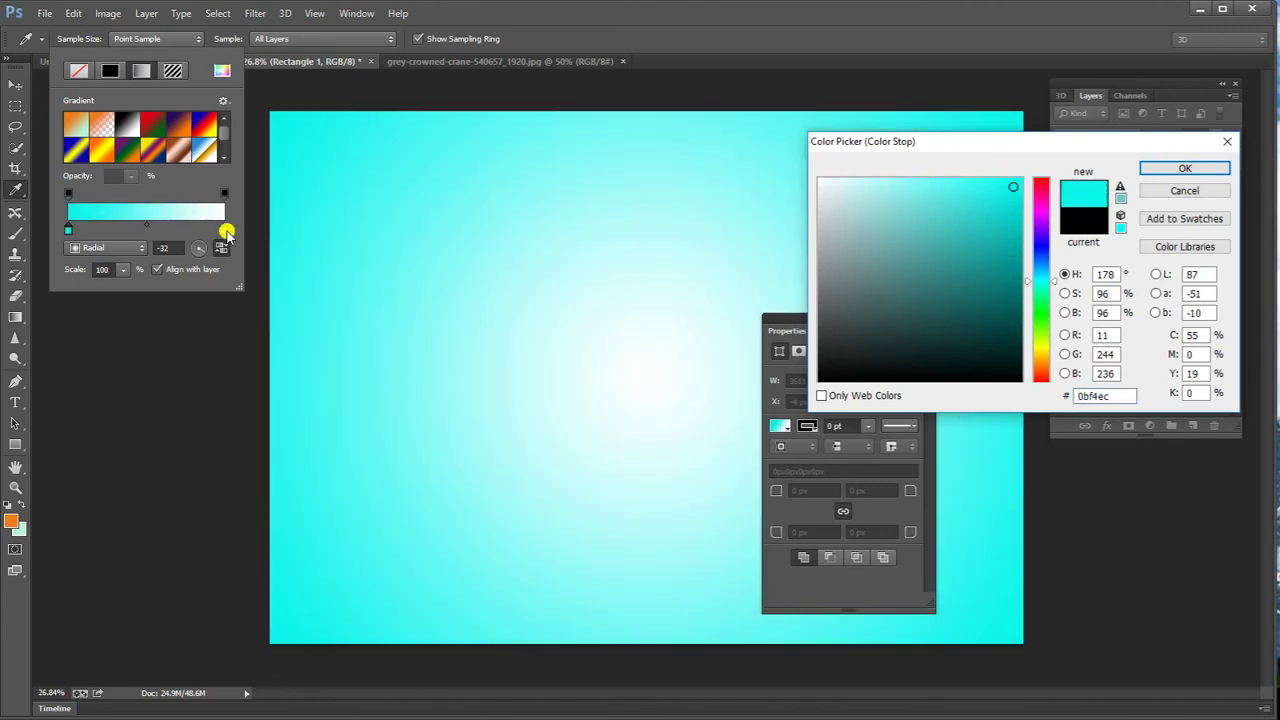
left_click(1200, 168)
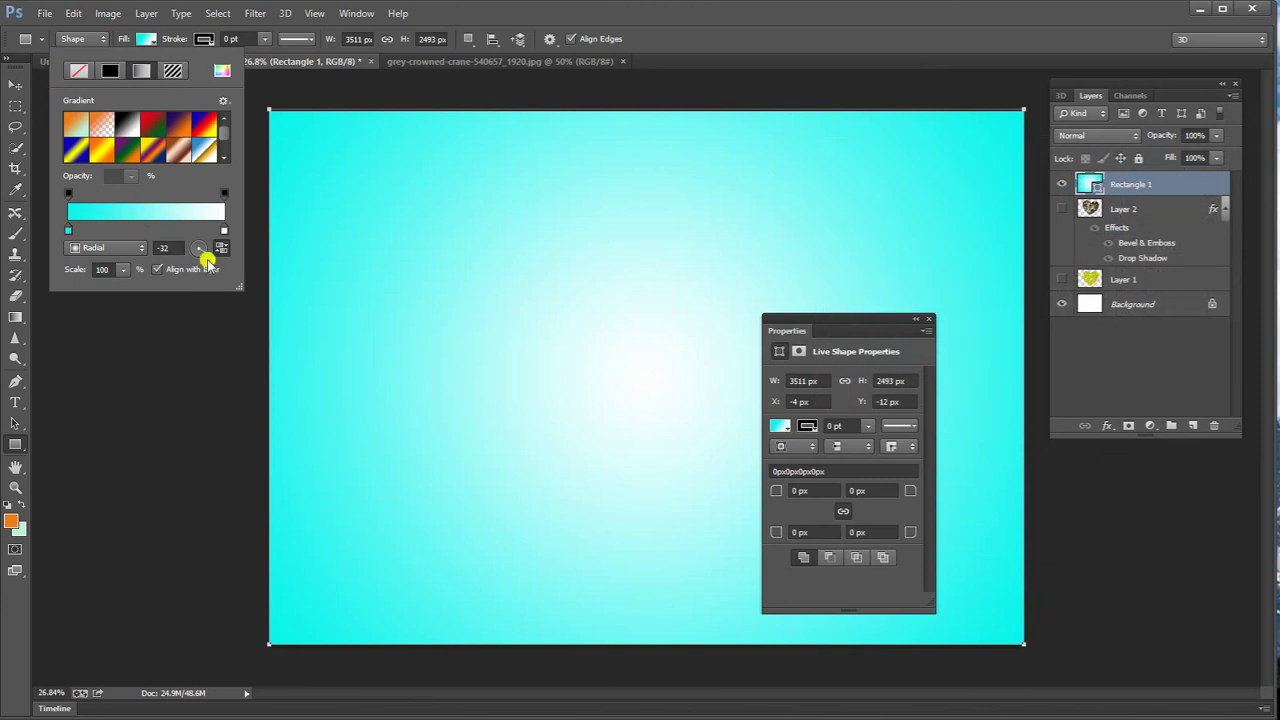
Set the gradient's centre colour stop to near-white #e6f2f2 and close the fill options.
double_click(224, 230)
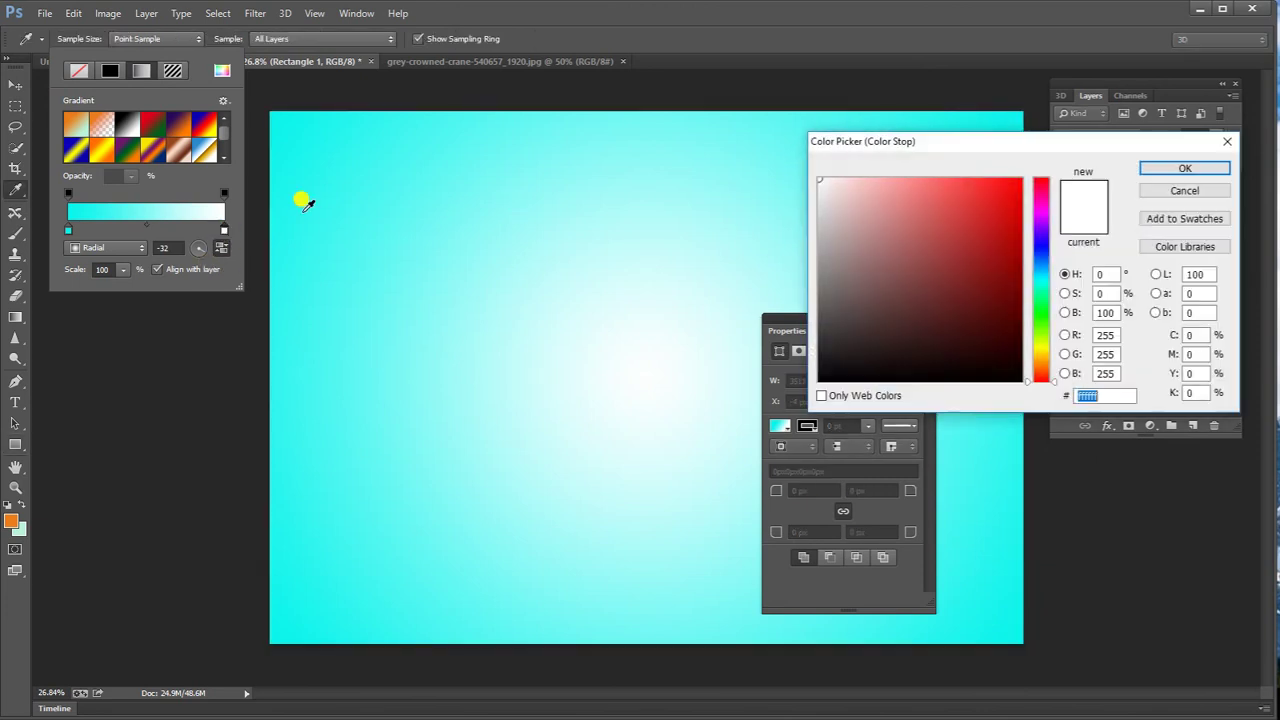
left_click(1042, 276)
left_click_drag(1043, 277, 1043, 274)
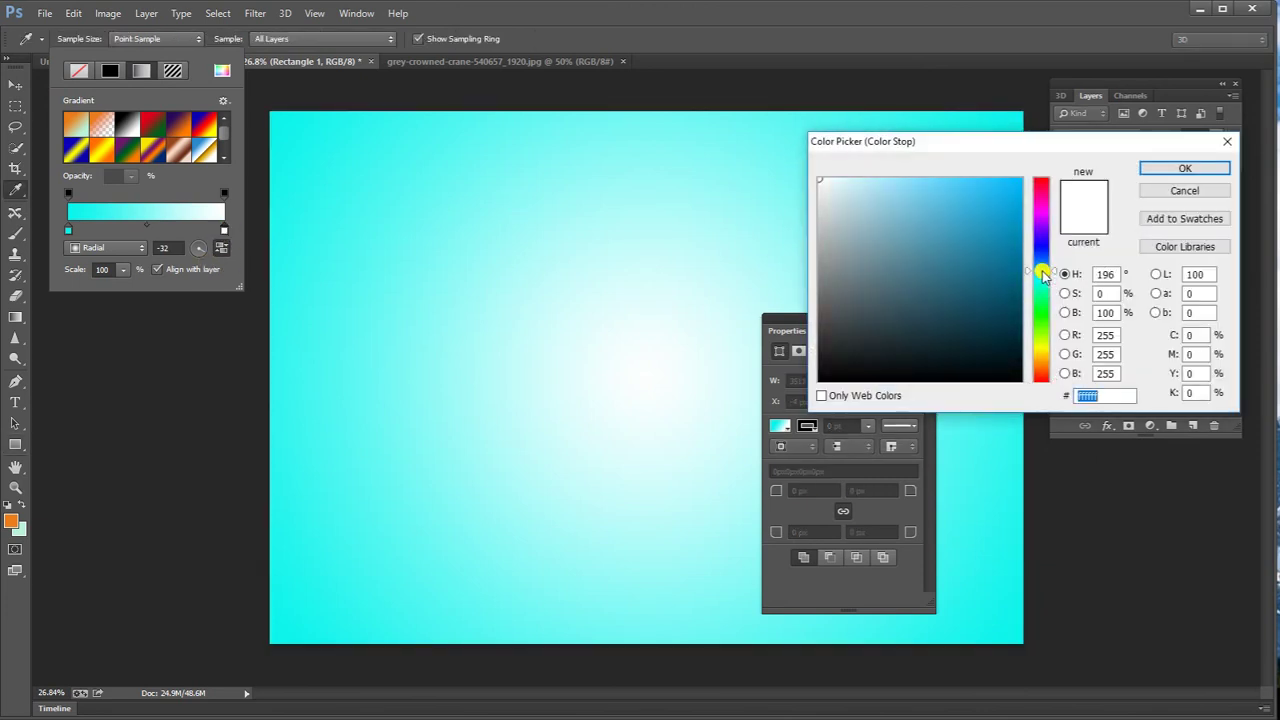
left_click(997, 199)
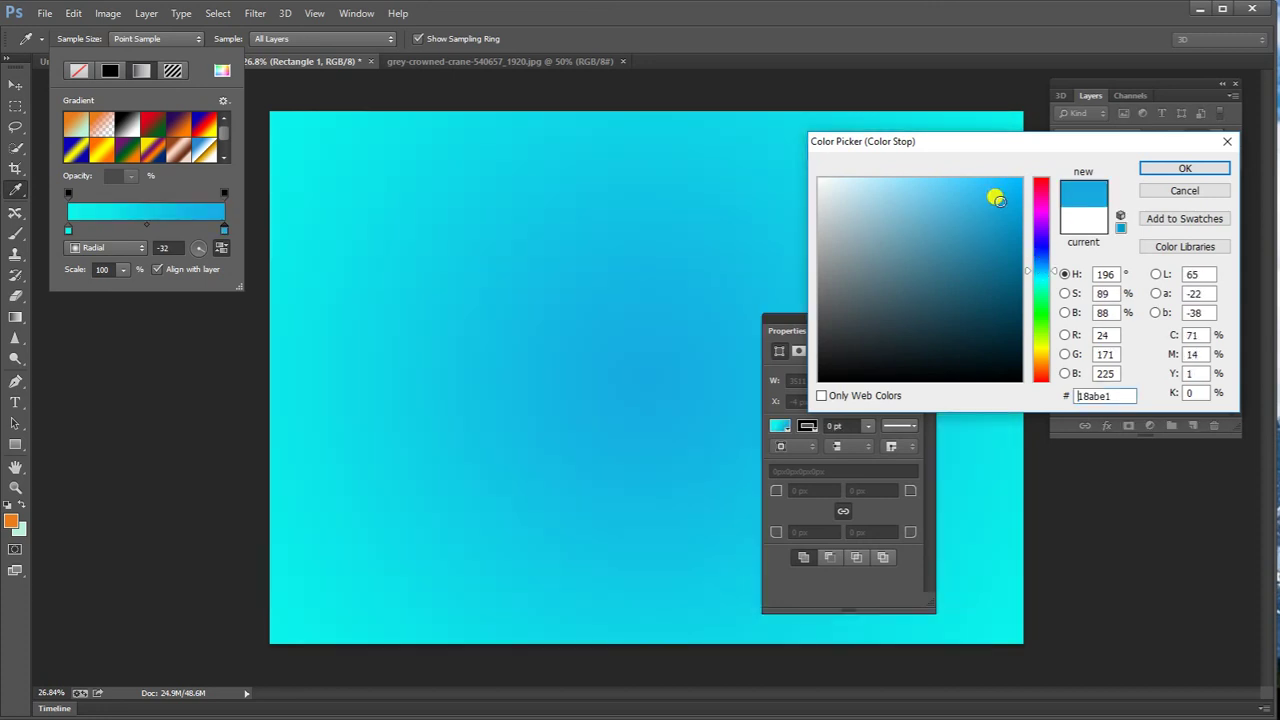
left_click(1040, 279)
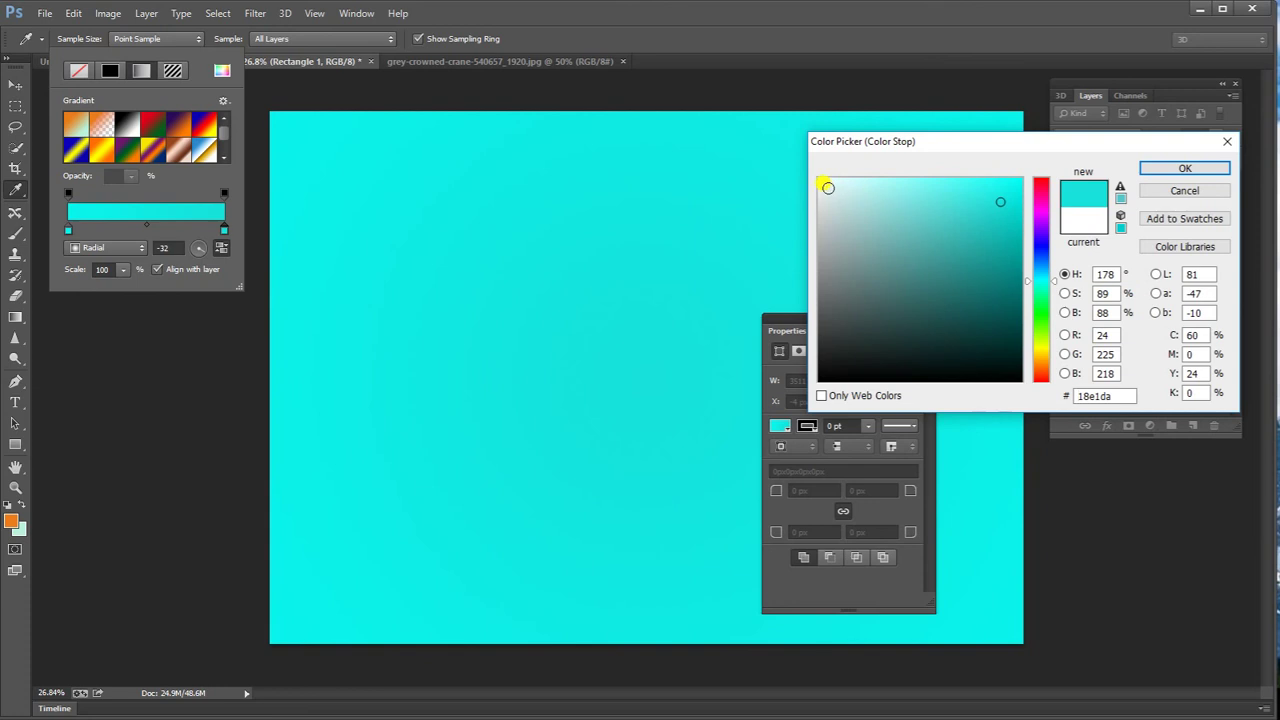
left_click(827, 187)
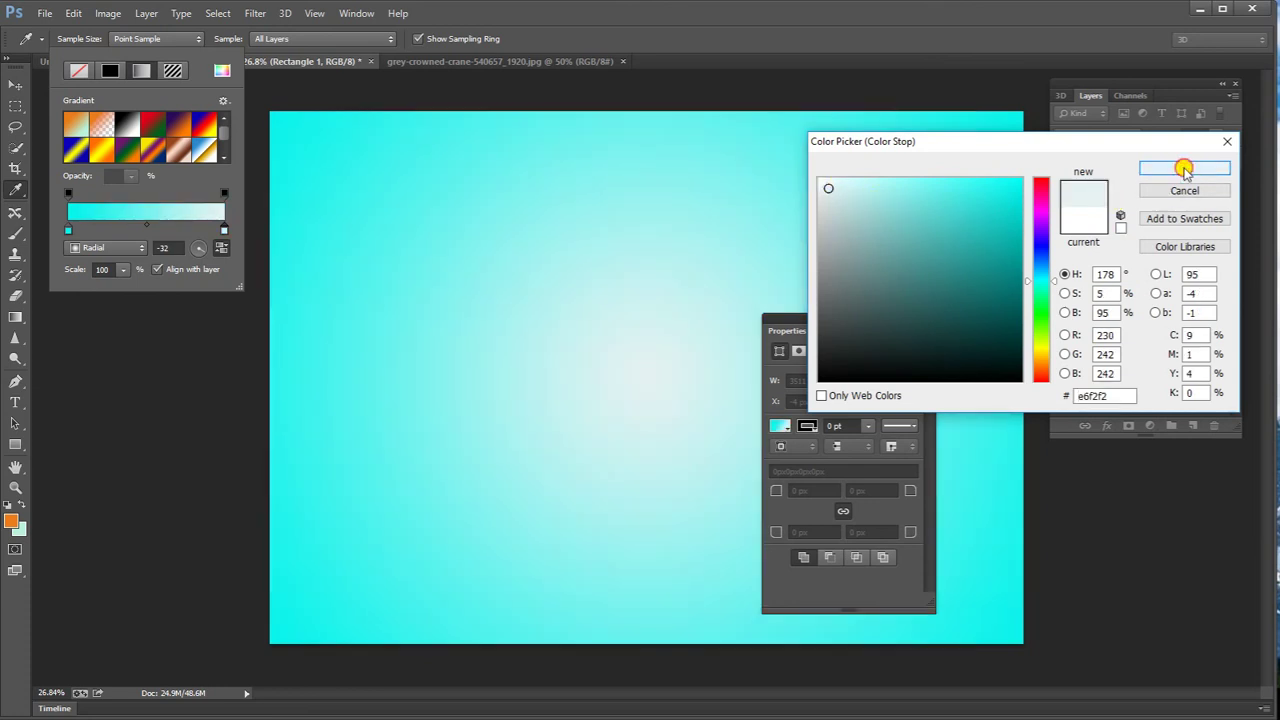
left_click(1184, 168)
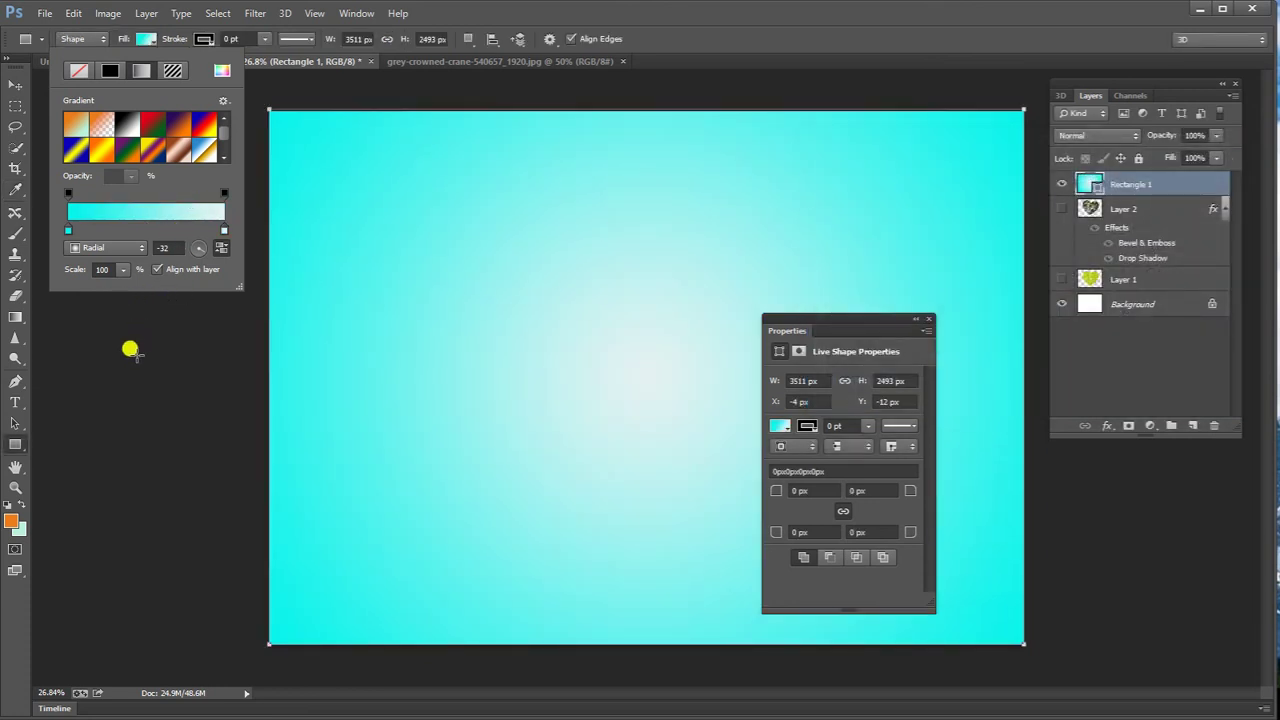
left_click(18, 86)
left_click(151, 250)
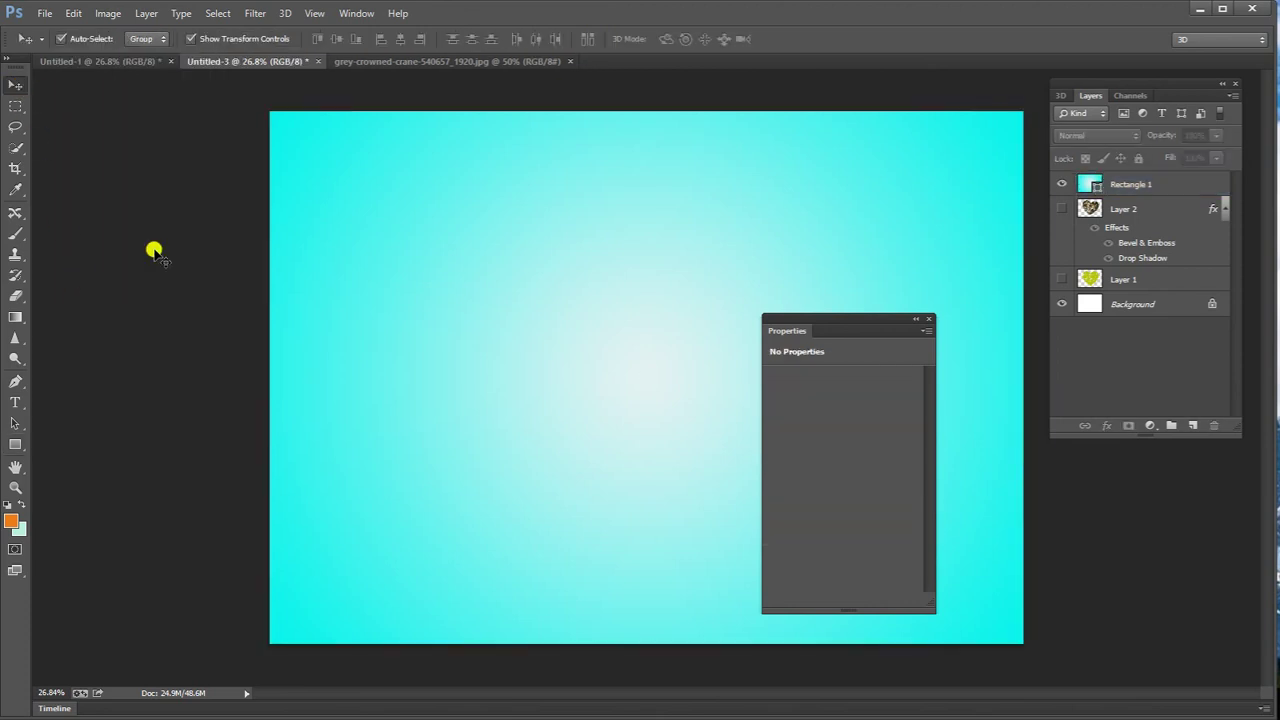
Move Rectangle 1 beneath Layer 2 so the heart sits over the gradient.
left_click(930, 319)
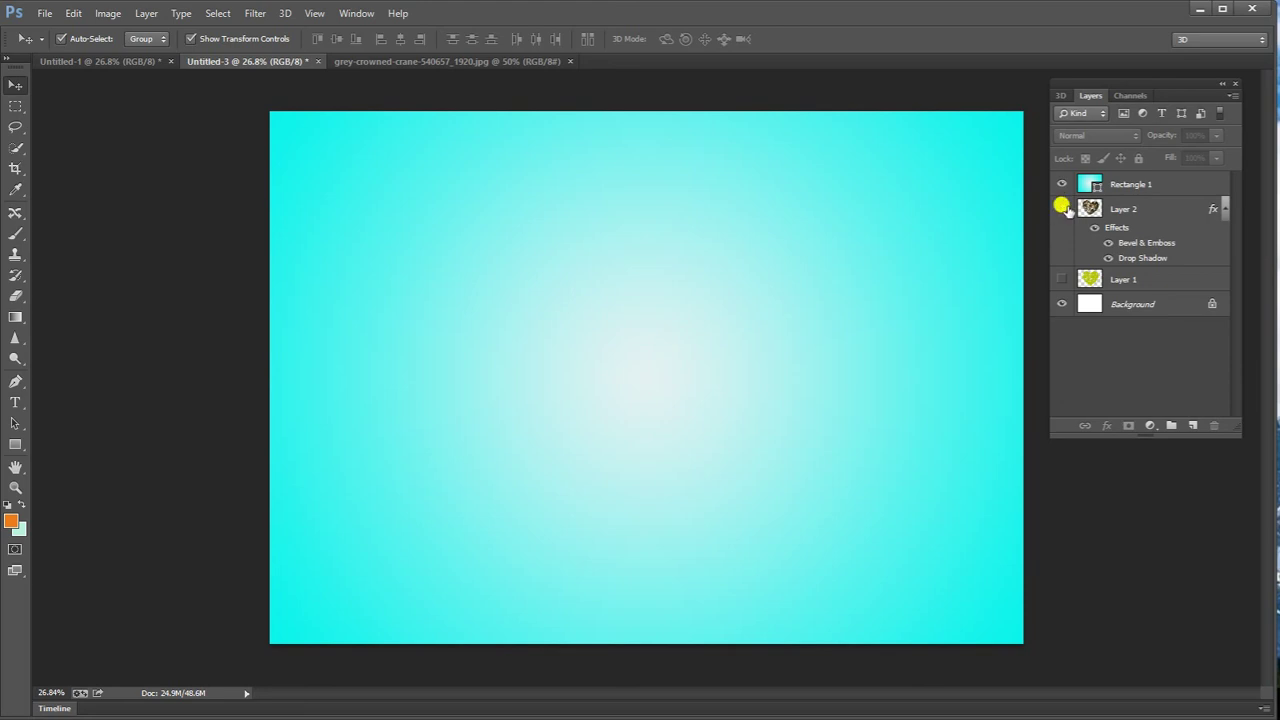
left_click_drag(1117, 180, 1119, 262)
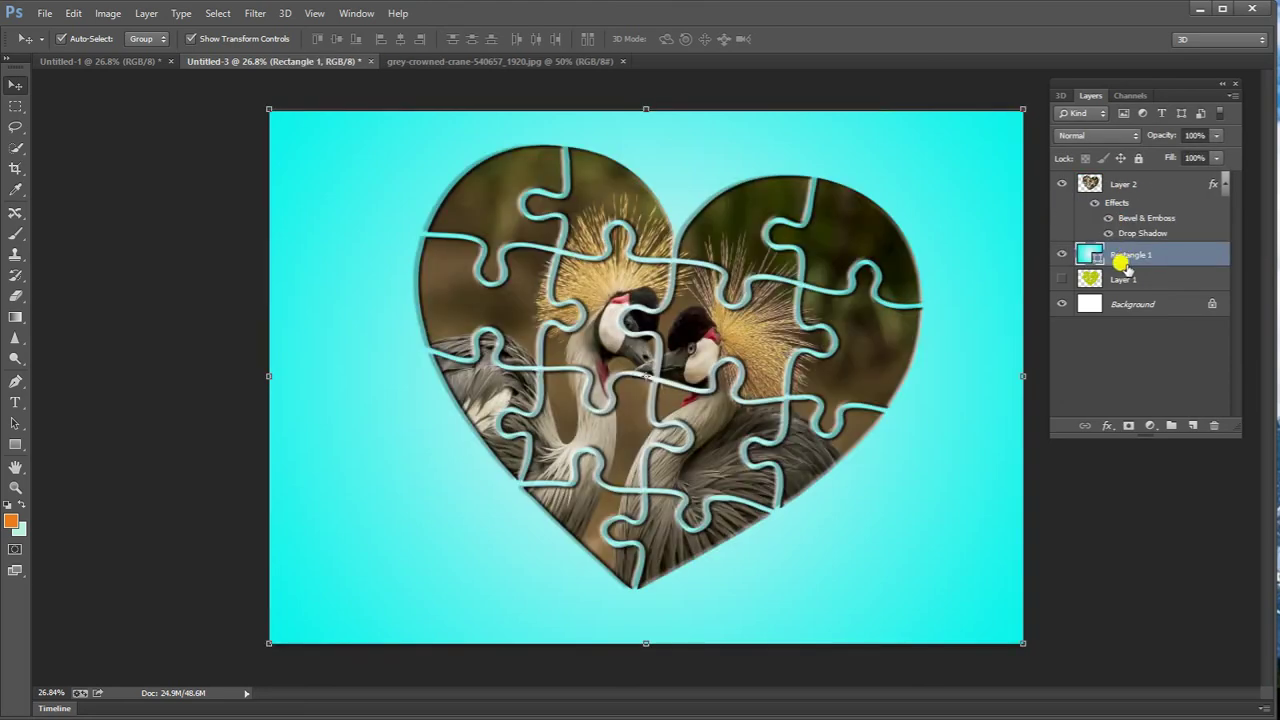
left_click_drag(766, 338, 758, 354)
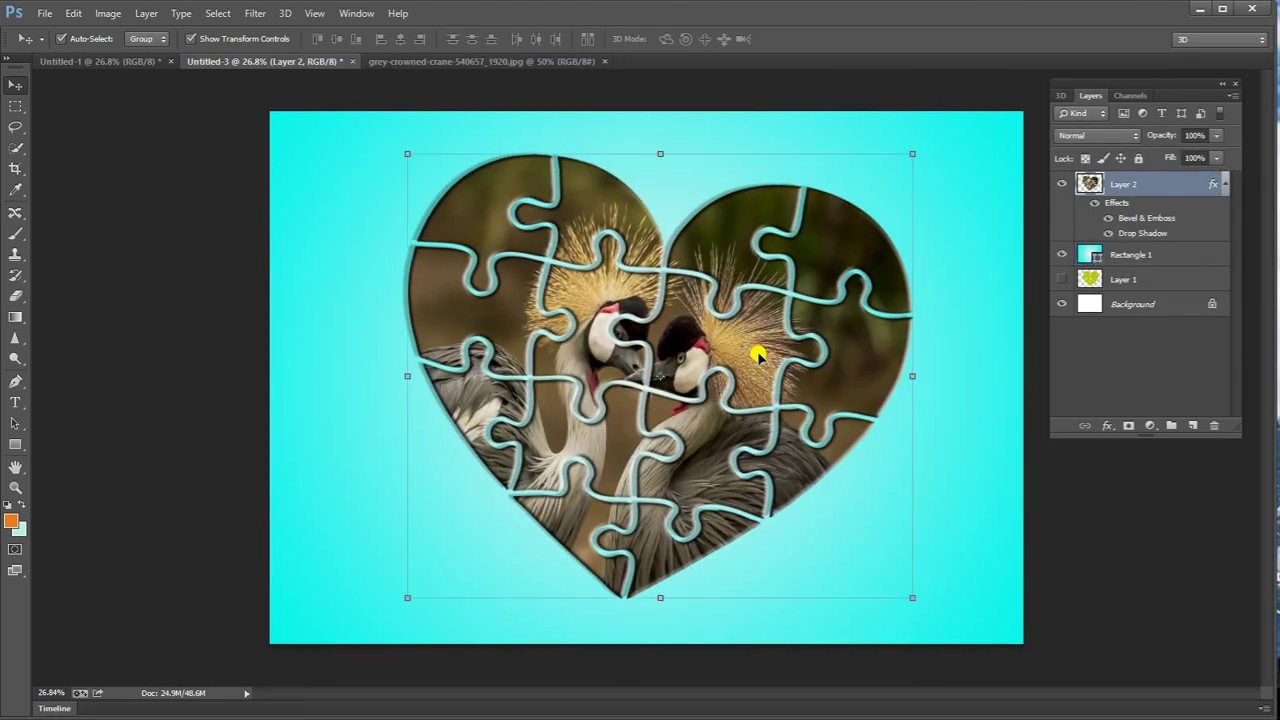
Scale the heart to about 104%, rotate it 4.92°, commit, and nudge it down.
left_click(905, 593)
left_click_drag(905, 593, 929, 600)
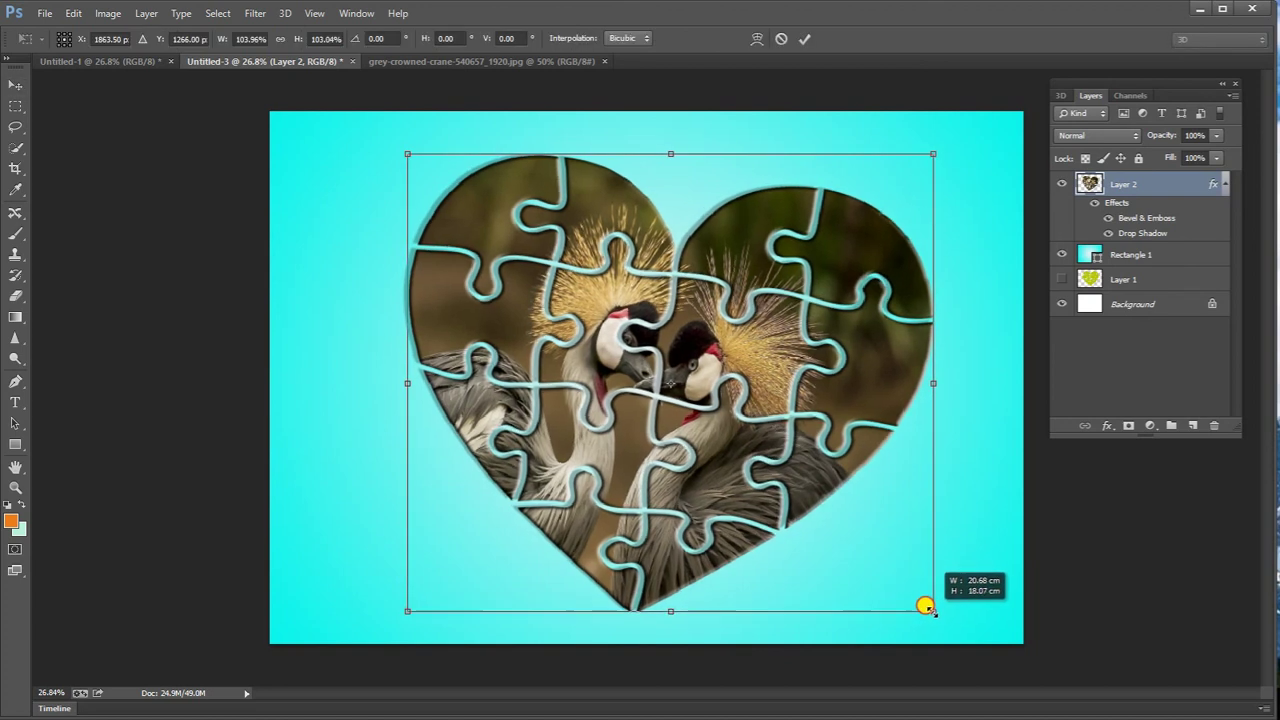
left_click_drag(820, 451, 808, 443)
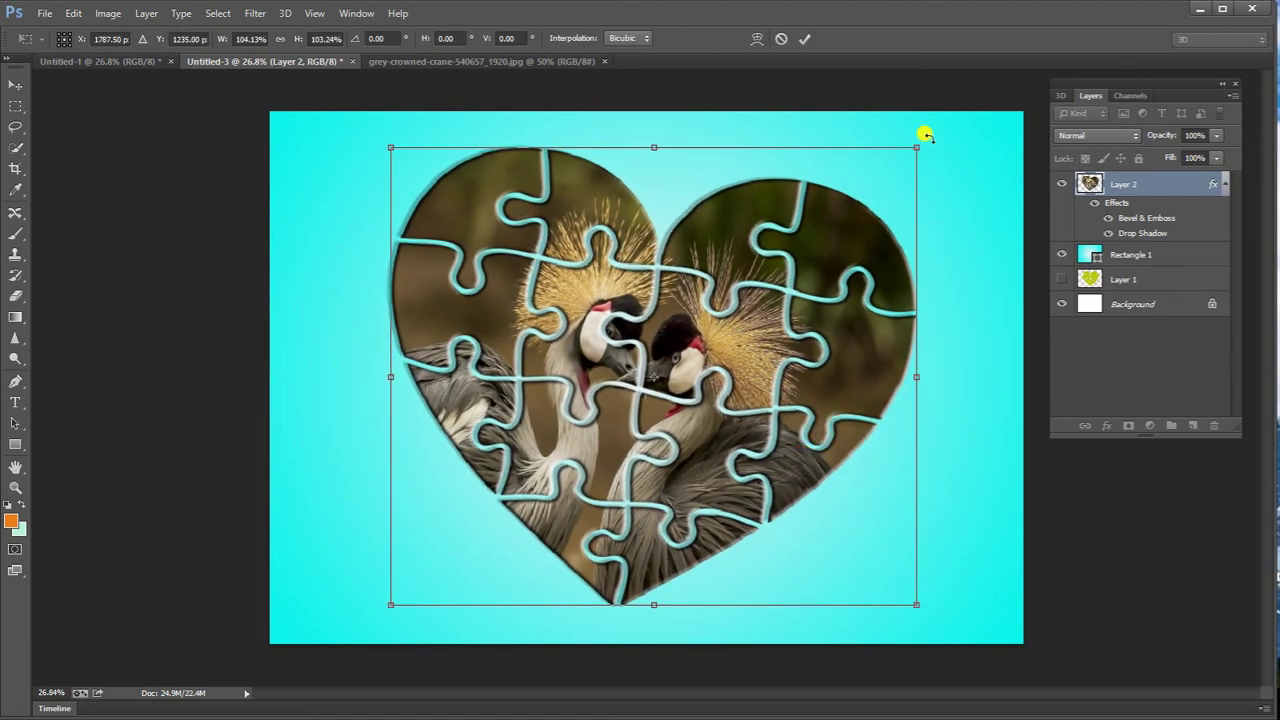
left_click_drag(923, 131, 943, 160)
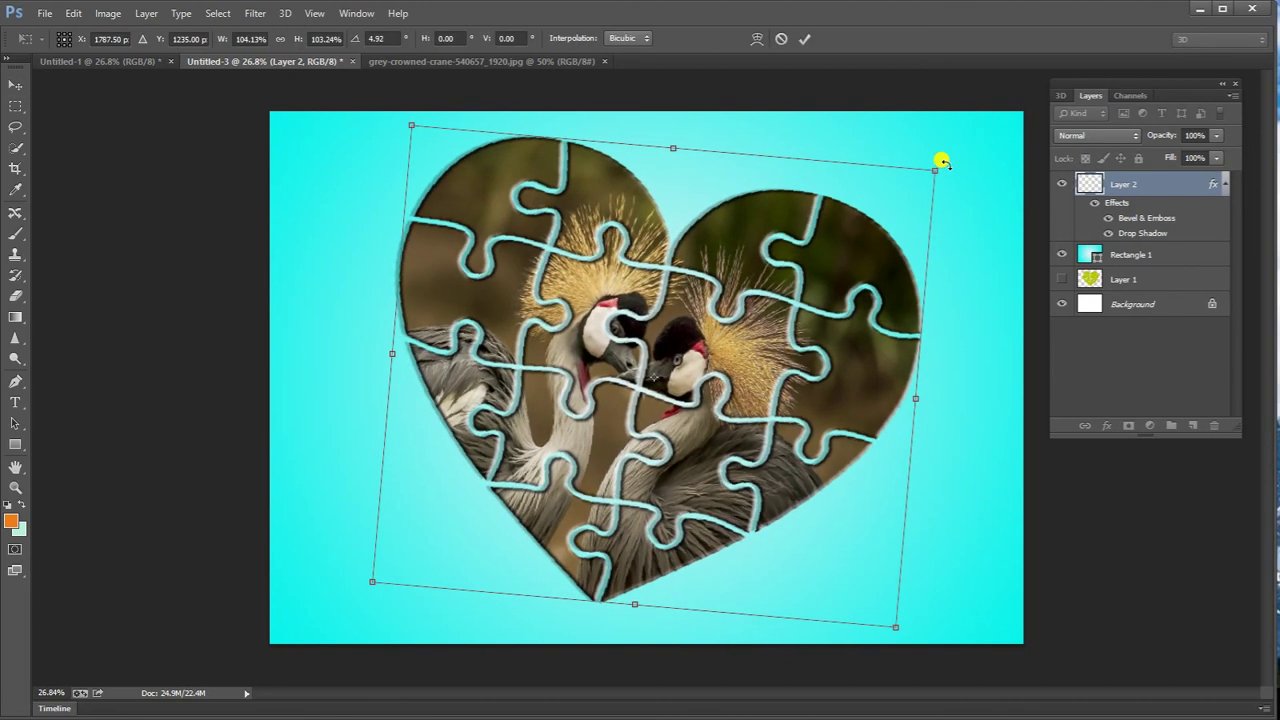
left_click(805, 38)
left_click(962, 312)
left_click_drag(851, 360, 857, 370)
left_click(185, 344)
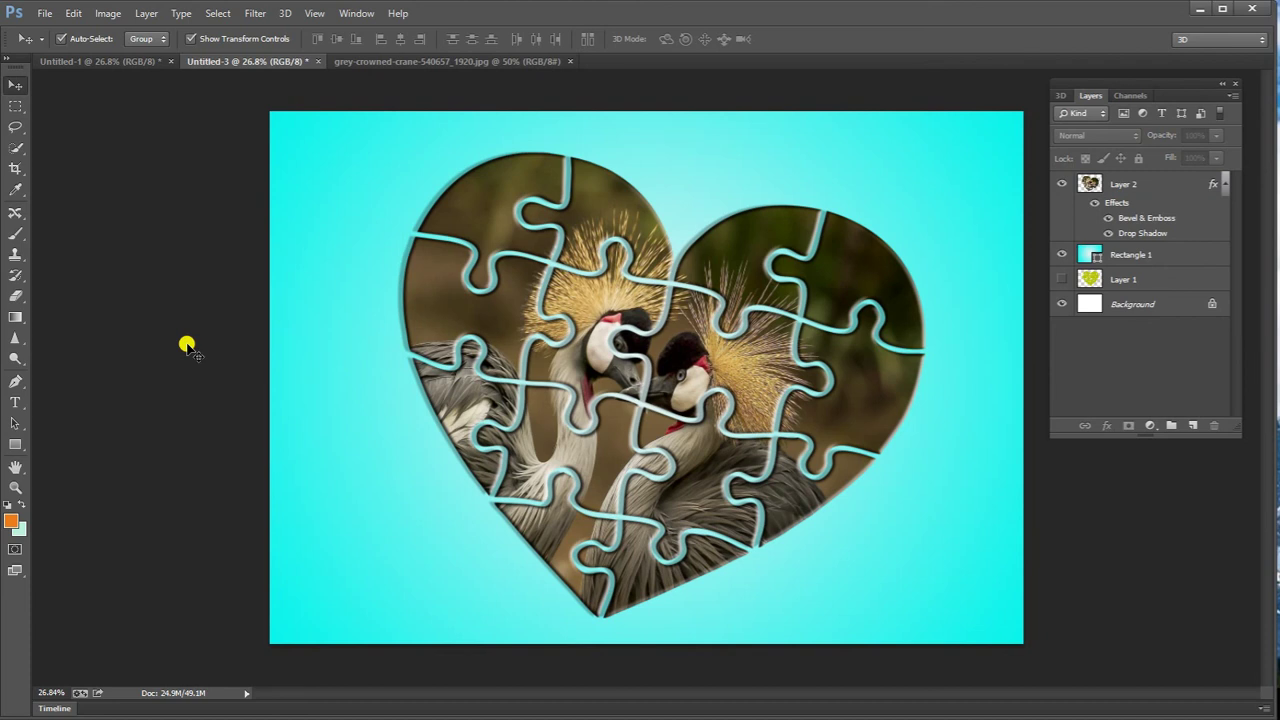